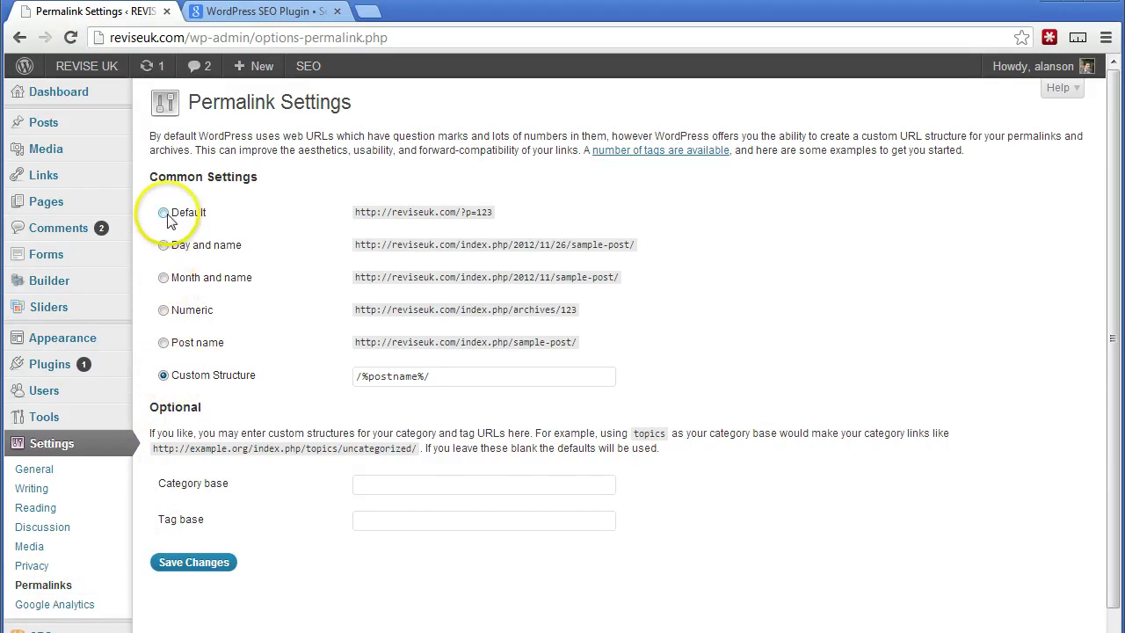
# Step: Set the permalinks to the custom structure /%postname%/ without the index.php prefix and save the changes
pyautogui.click(463, 213)
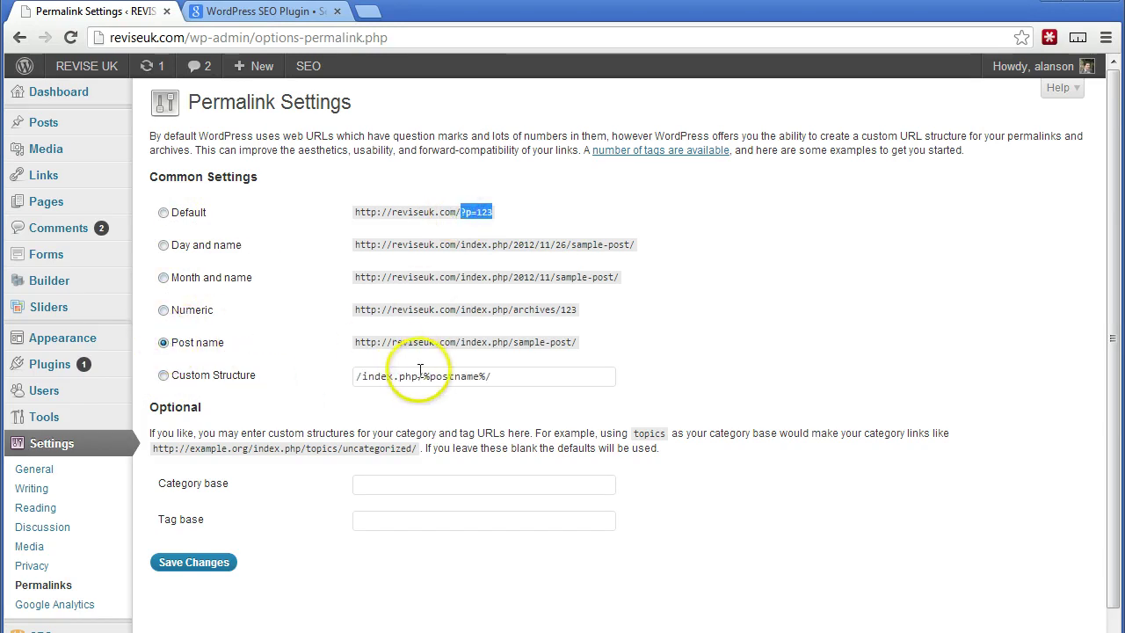
pyautogui.moveTo(415, 372); pyautogui.dragTo(342, 372)
pyautogui.press('Delete')
pyautogui.press('Delete')
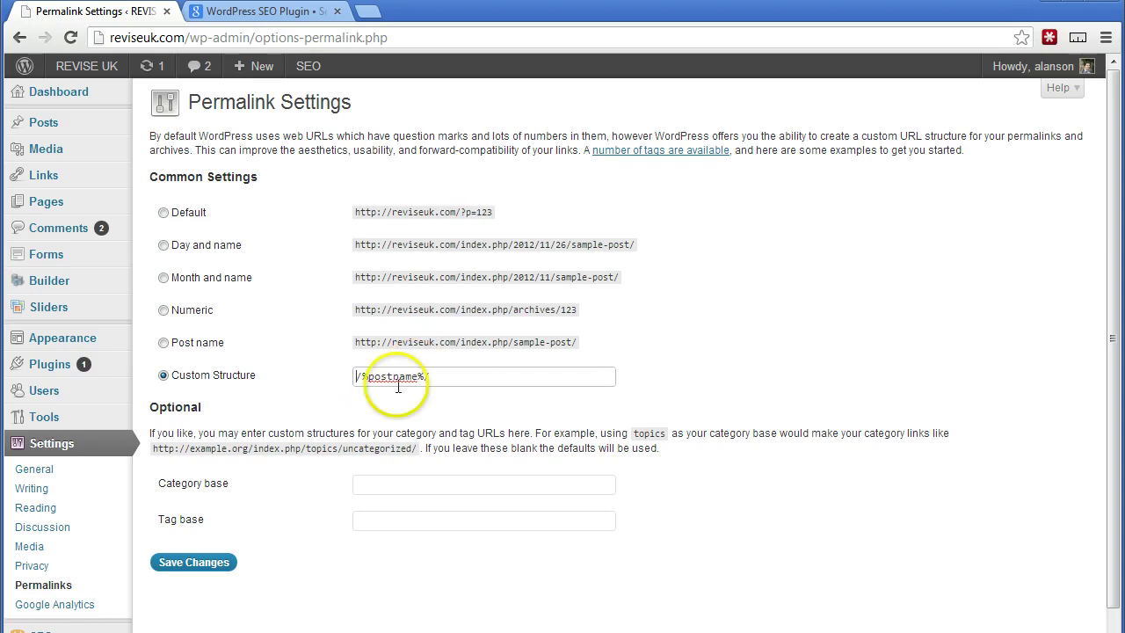
pyautogui.click(527, 376)
pyautogui.click(443, 371)
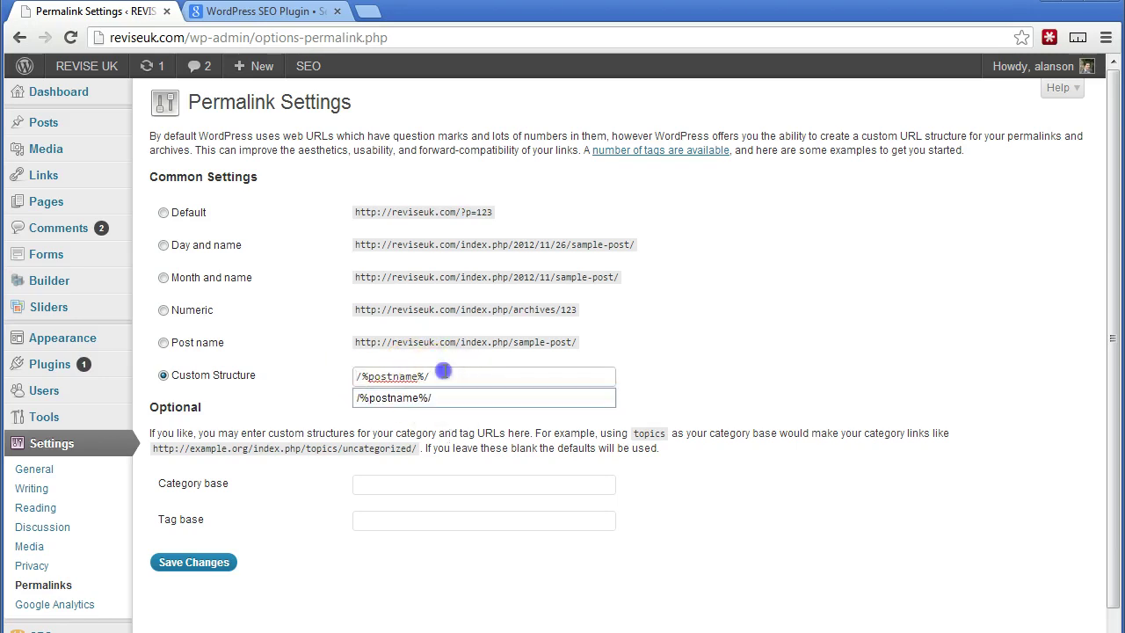
pyautogui.click(382, 400)
pyautogui.moveTo(358, 377); pyautogui.dragTo(469, 377)
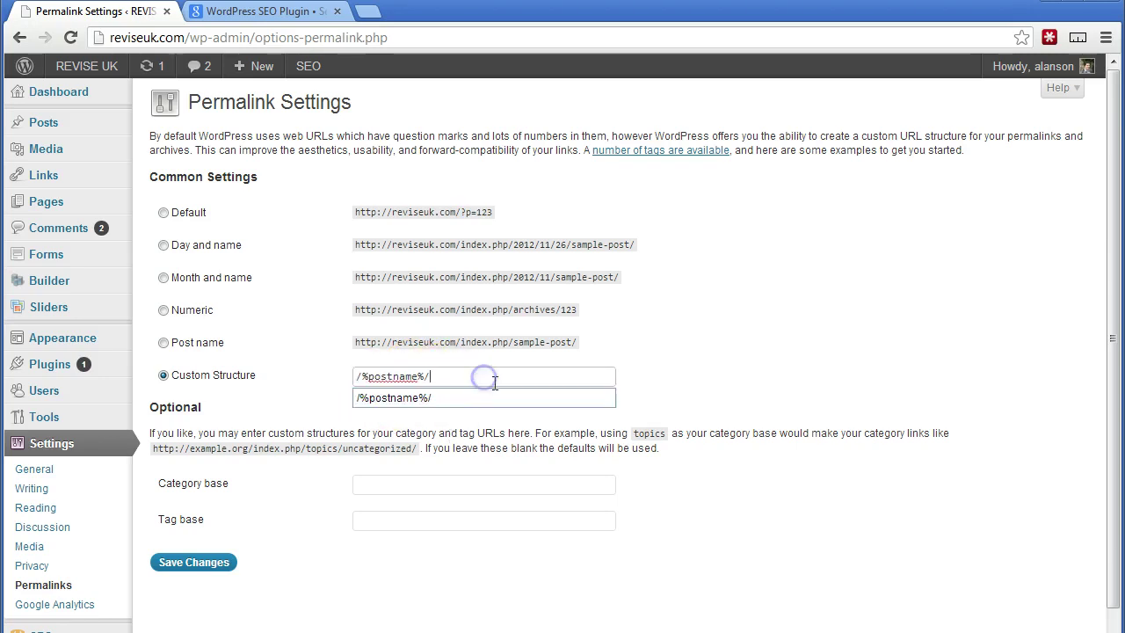
pyautogui.click(790, 338)
pyautogui.click(232, 565)
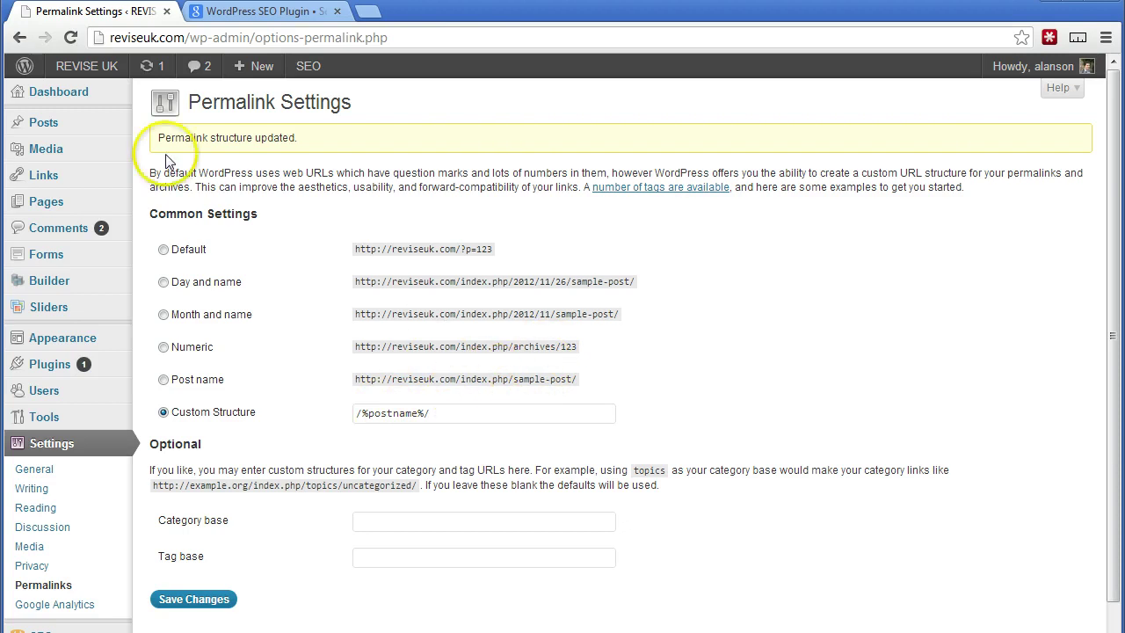
# Step: Visit the live site, view the Meet the Tutors page and examine the page name in its web address
pyautogui.moveTo(86, 66)
pyautogui.click(88, 95)
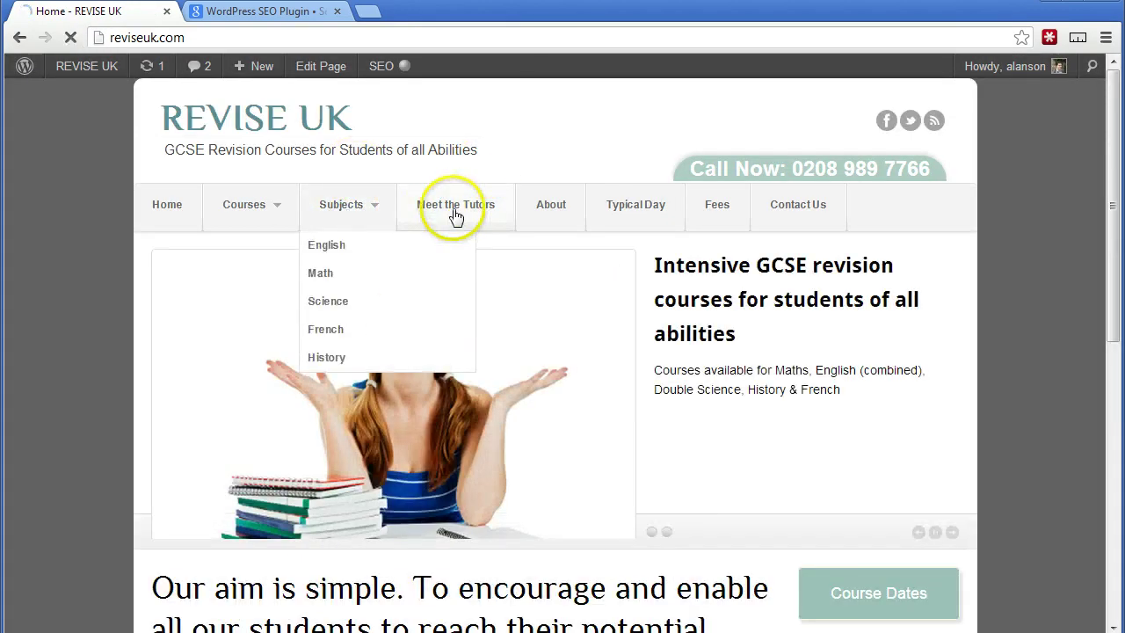
pyautogui.click(455, 211)
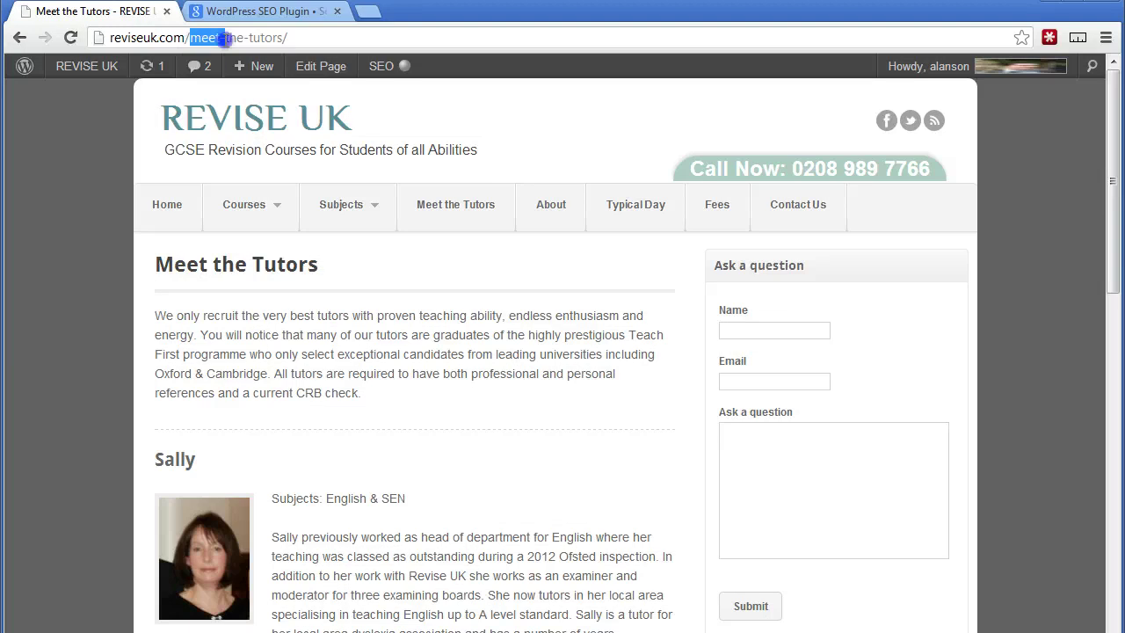
pyautogui.click(294, 38)
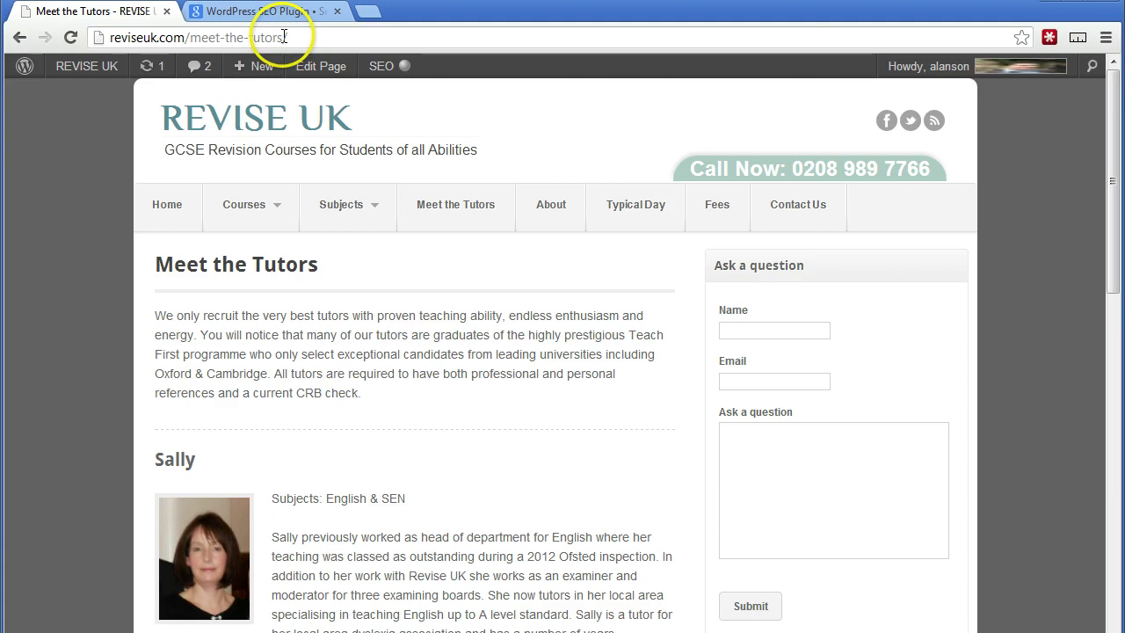
pyautogui.moveTo(283, 37); pyautogui.dragTo(194, 37)
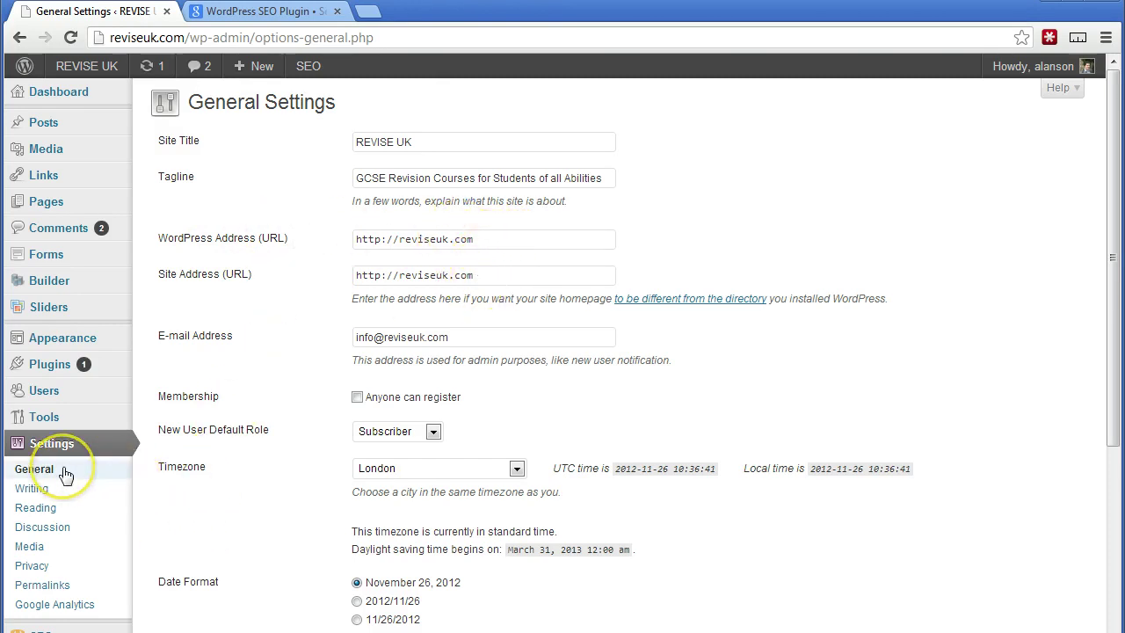
pyautogui.click(400, 243)
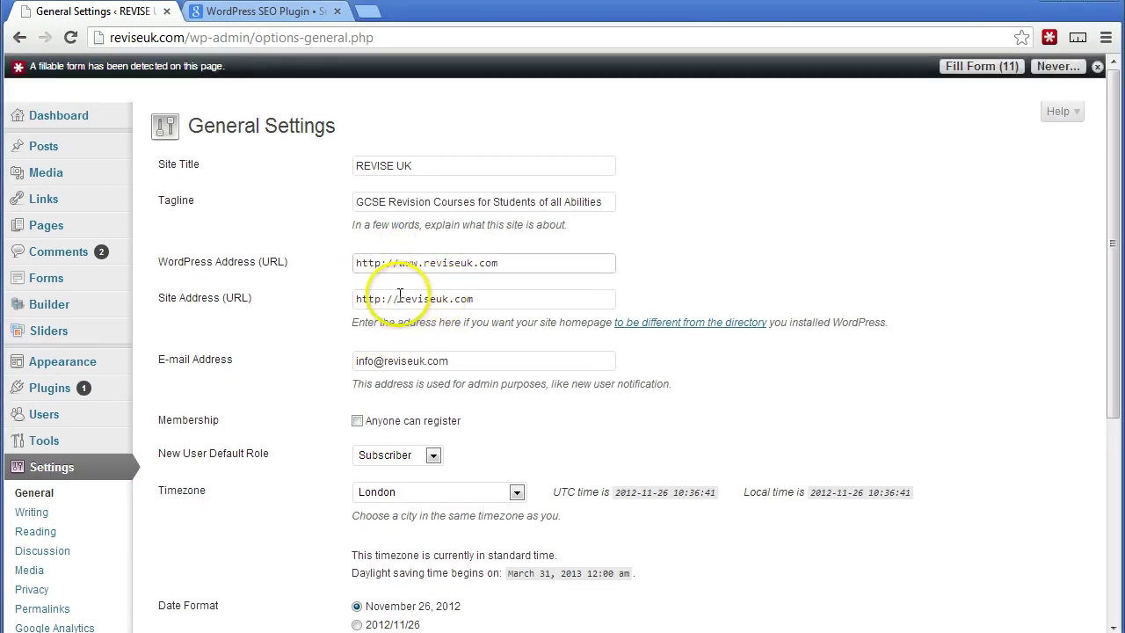
pyautogui.click(400, 297)
pyautogui.click(425, 299)
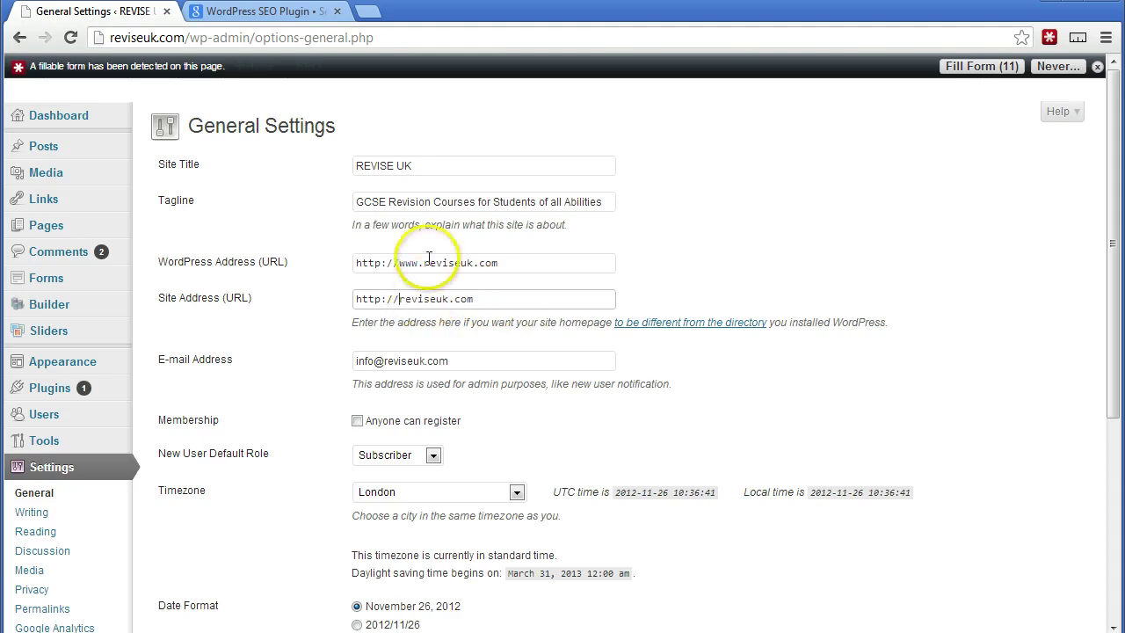
pyautogui.click(423, 263)
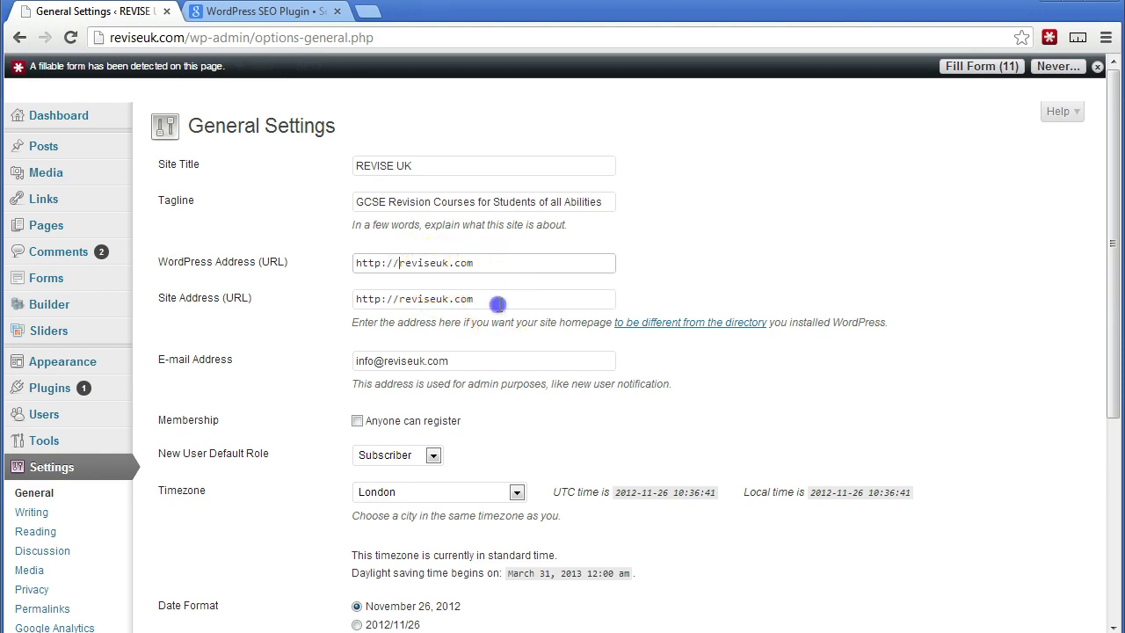
pyautogui.click(496, 303)
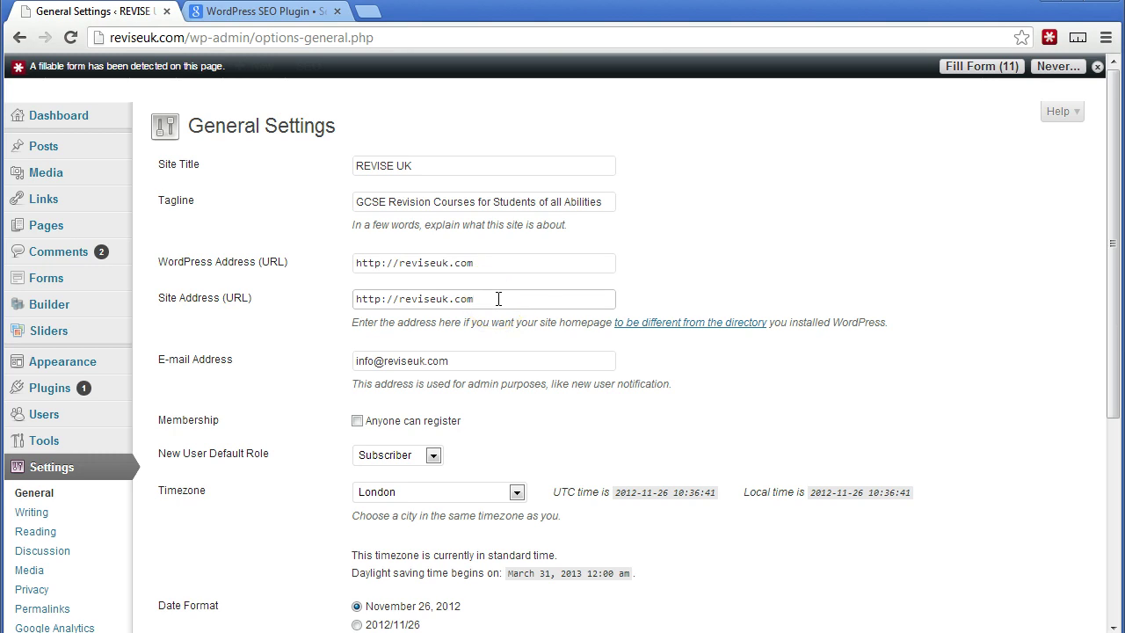
pyautogui.scroll(-4, 479, 342)
pyautogui.scroll(4, 484, 352)
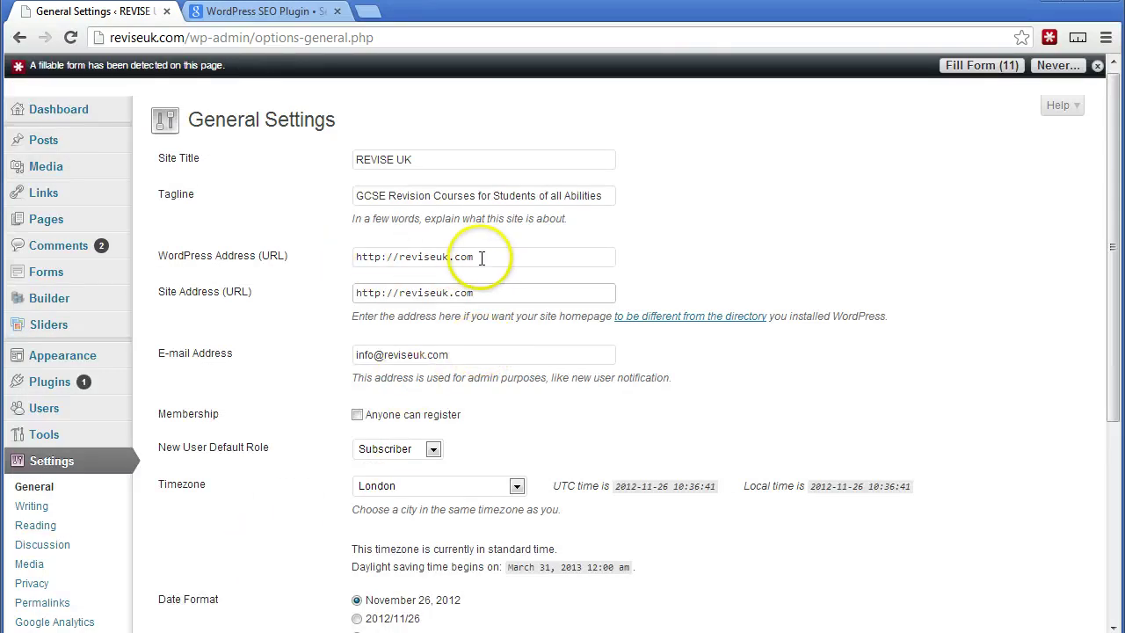
pyautogui.moveTo(474, 256); pyautogui.dragTo(407, 257)
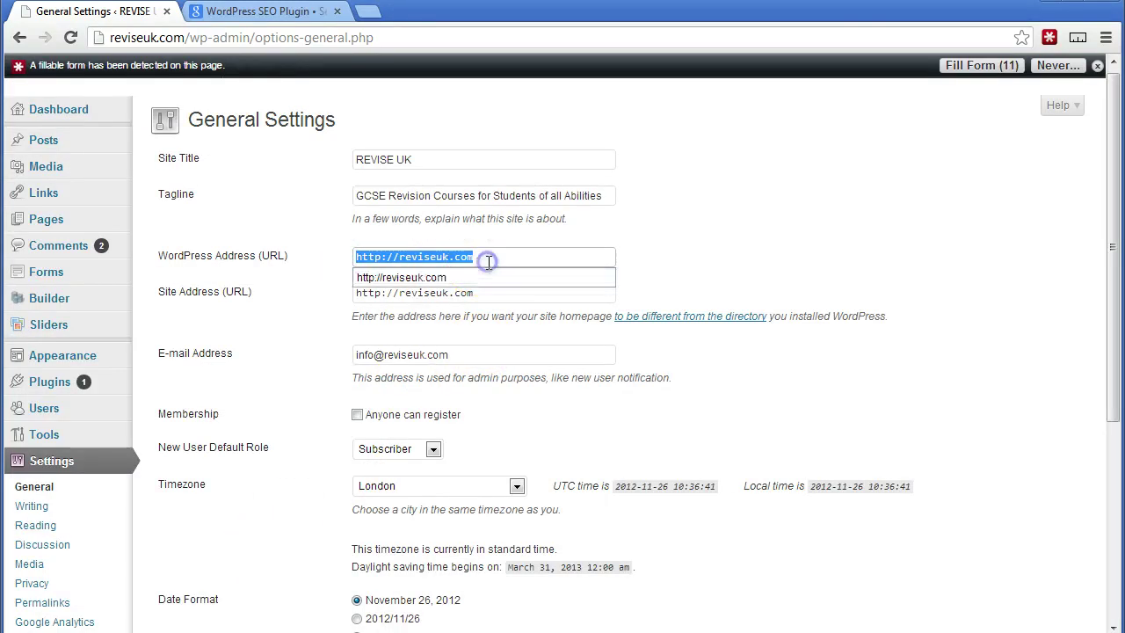
pyautogui.click(486, 293)
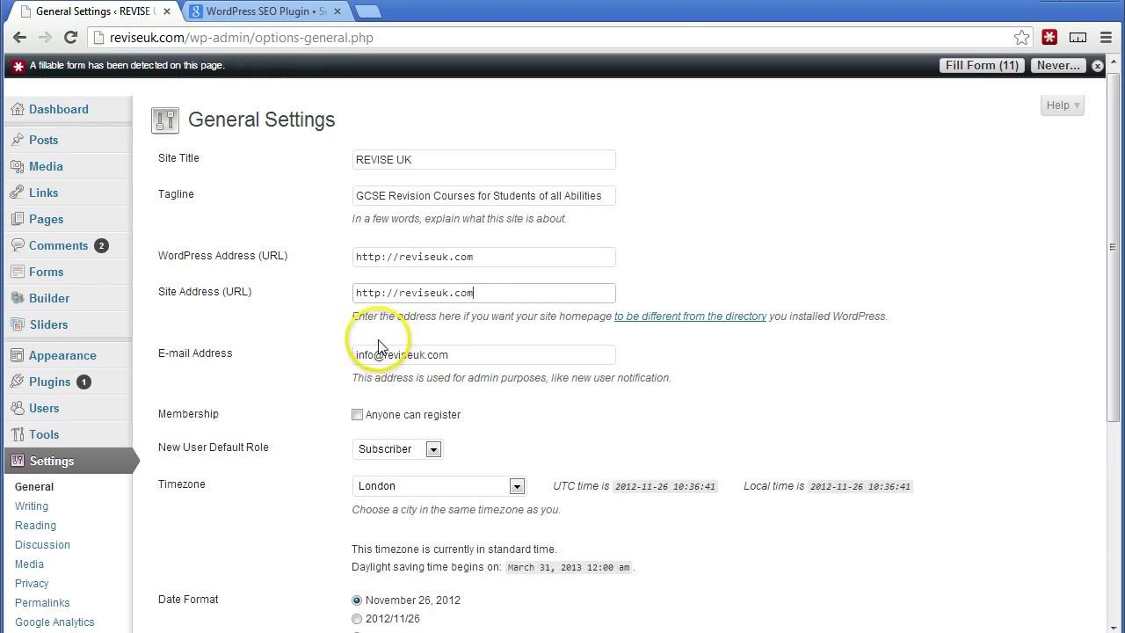
# Step: Open the SEO plugin's dashboard and follow the Google Webmaster Tools link in its Webmaster Tools section
pyautogui.scroll(-2, 226, 405)
pyautogui.scroll(1, 229, 439)
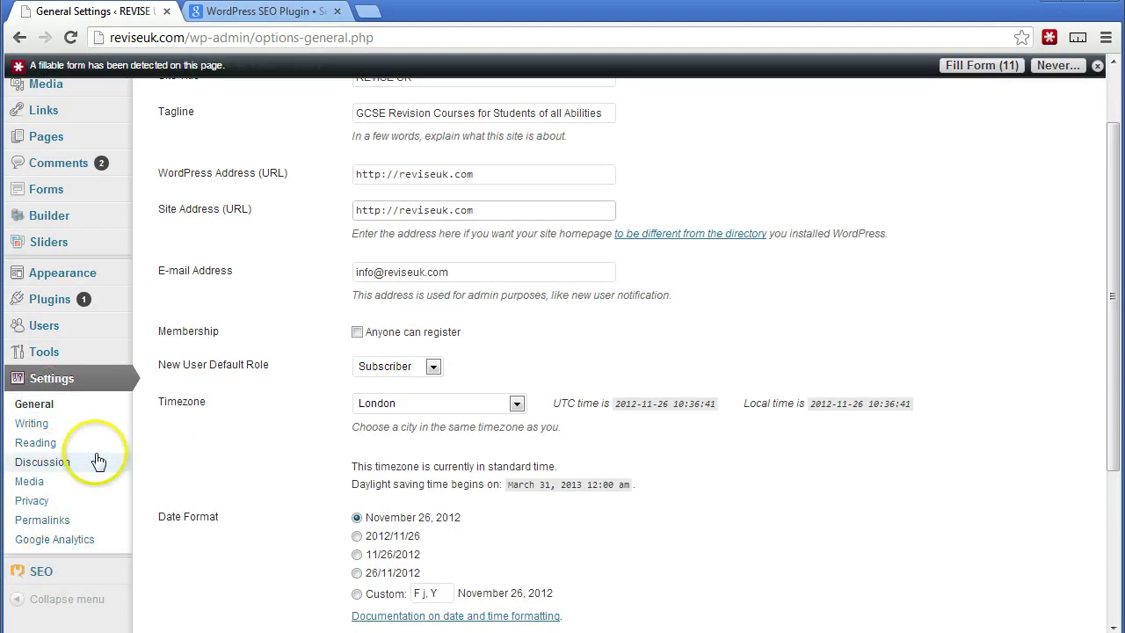
pyautogui.moveTo(40, 571)
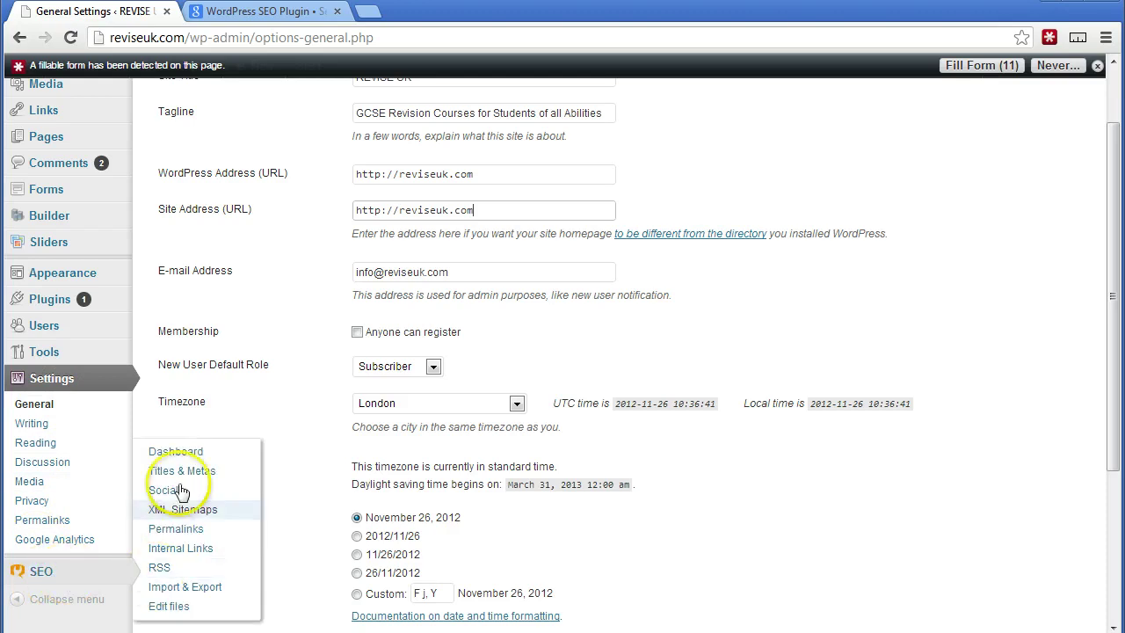
pyautogui.click(163, 450)
pyautogui.scroll(-3, 554, 428)
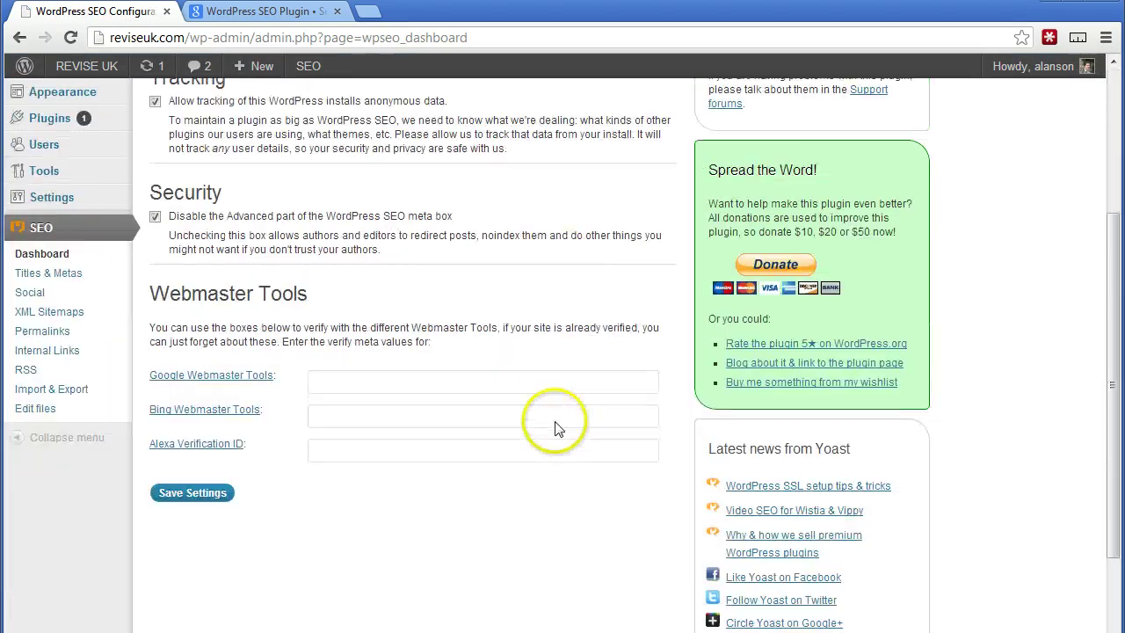
pyautogui.scroll(-2, 555, 428)
pyautogui.click(211, 243)
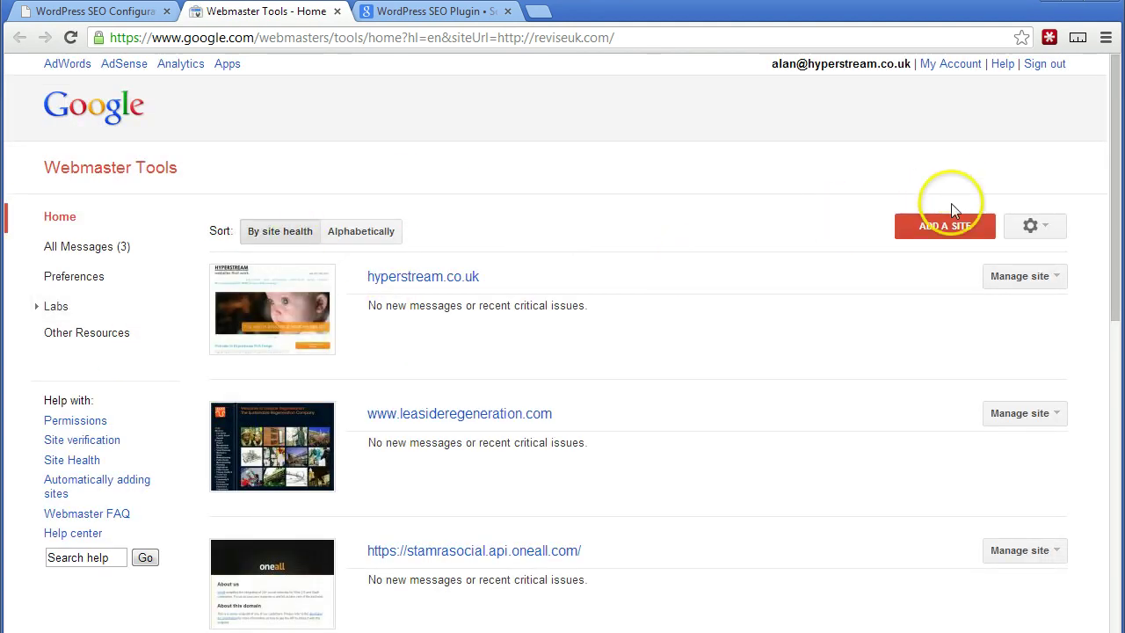
pyautogui.click(946, 227)
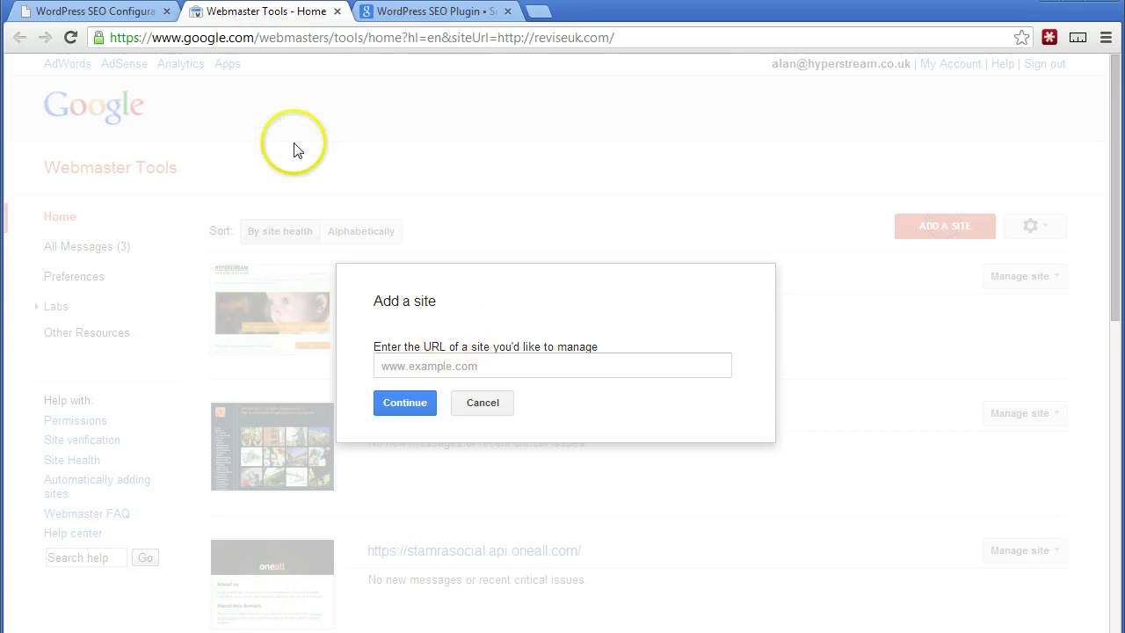
pyautogui.click(145, 12)
pyautogui.moveTo(183, 38); pyautogui.dragTo(71, 41)
pyautogui.hotkey('ctrl', 'c')
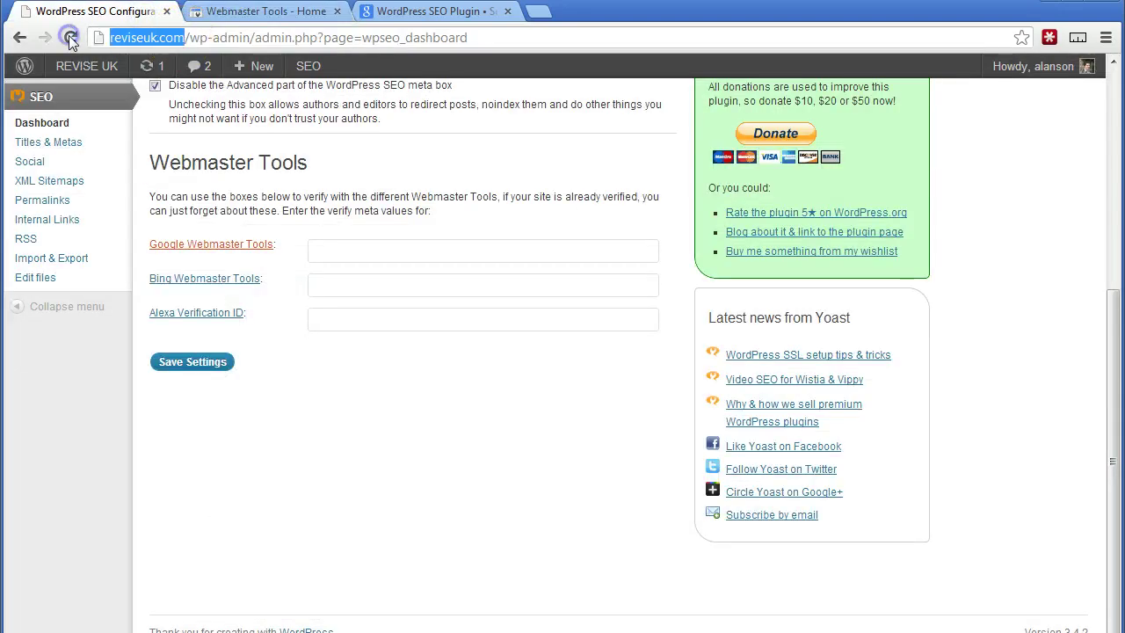
pyautogui.click(277, 12)
pyautogui.click(531, 367)
pyautogui.hotkey('ctrl', 'v')
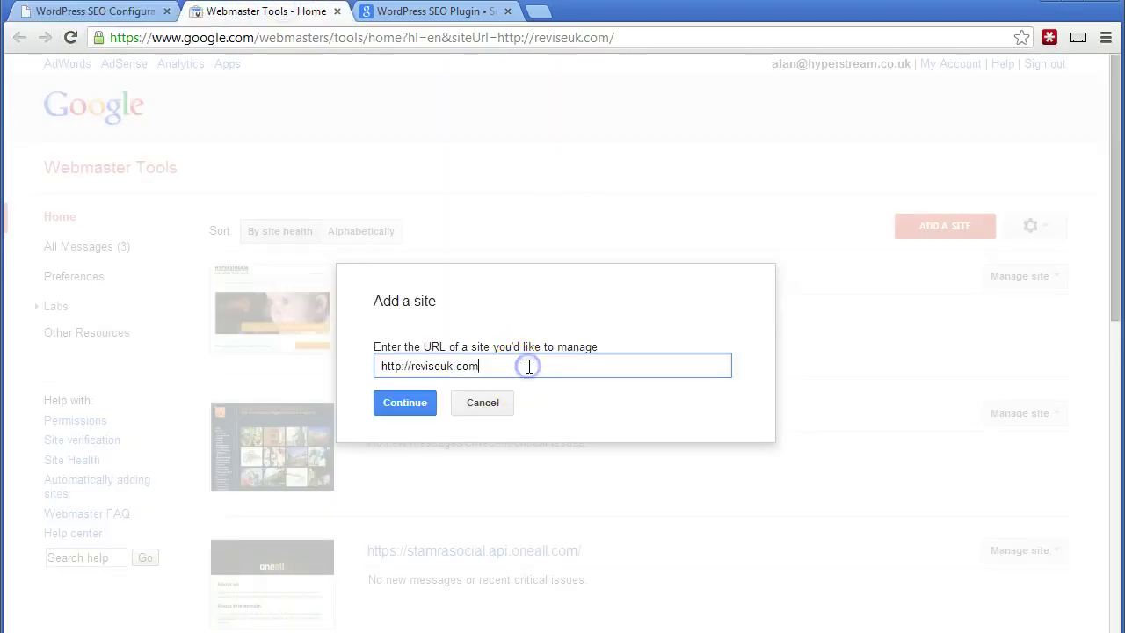
pyautogui.click(405, 407)
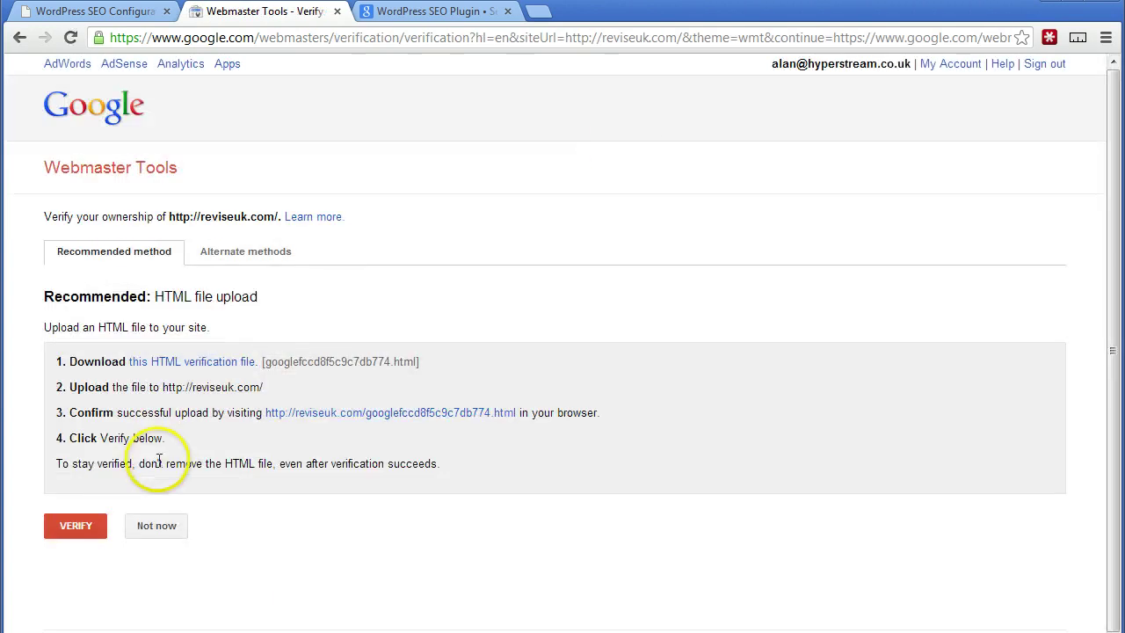
# Step: Choose the HTML tag as the alternate verification method and copy the whole verification meta tag
pyautogui.click(273, 255)
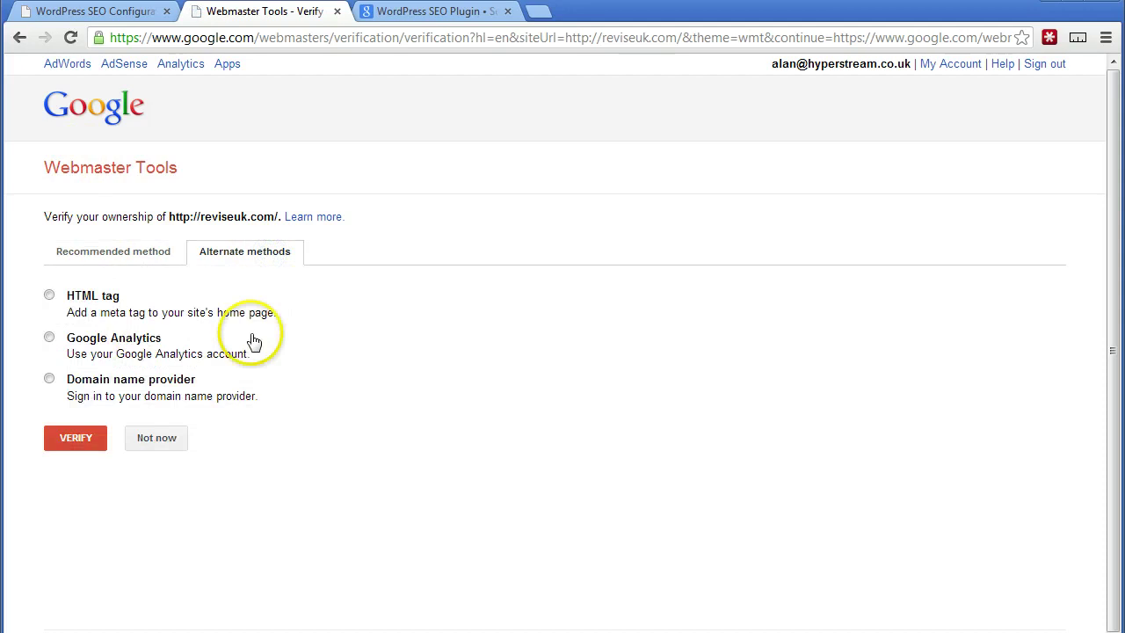
pyautogui.click(52, 296)
pyautogui.moveTo(901, 381); pyautogui.dragTo(288, 379)
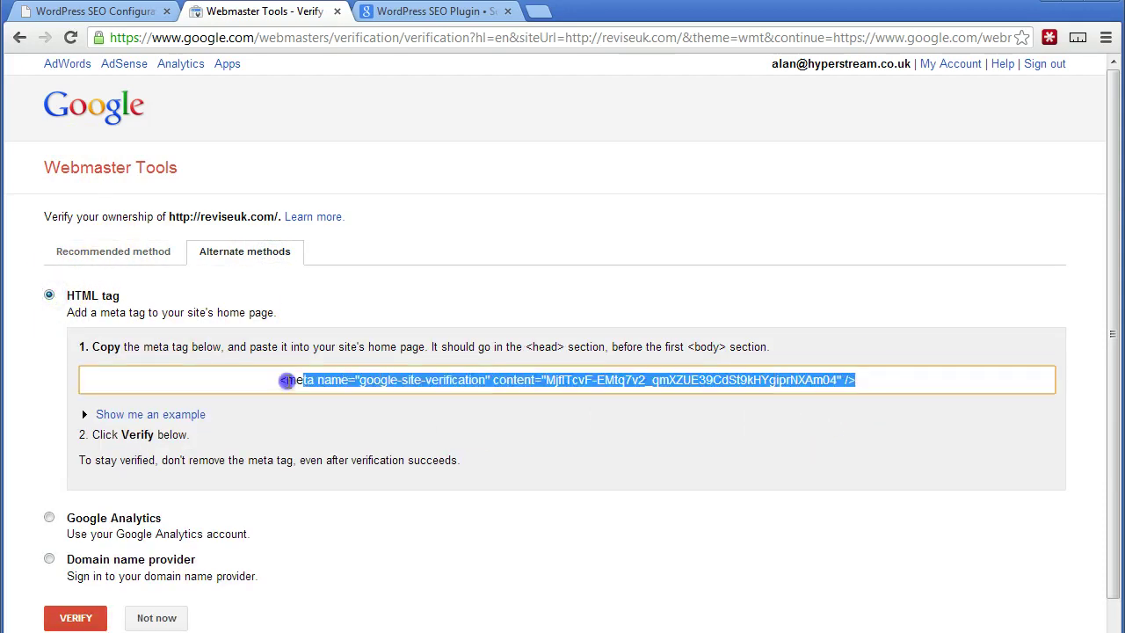
# Step: Paste the verification meta tag into the Google Webmaster Tools field of the WordPress SEO dashboard and save the settings
pyautogui.click(140, 11)
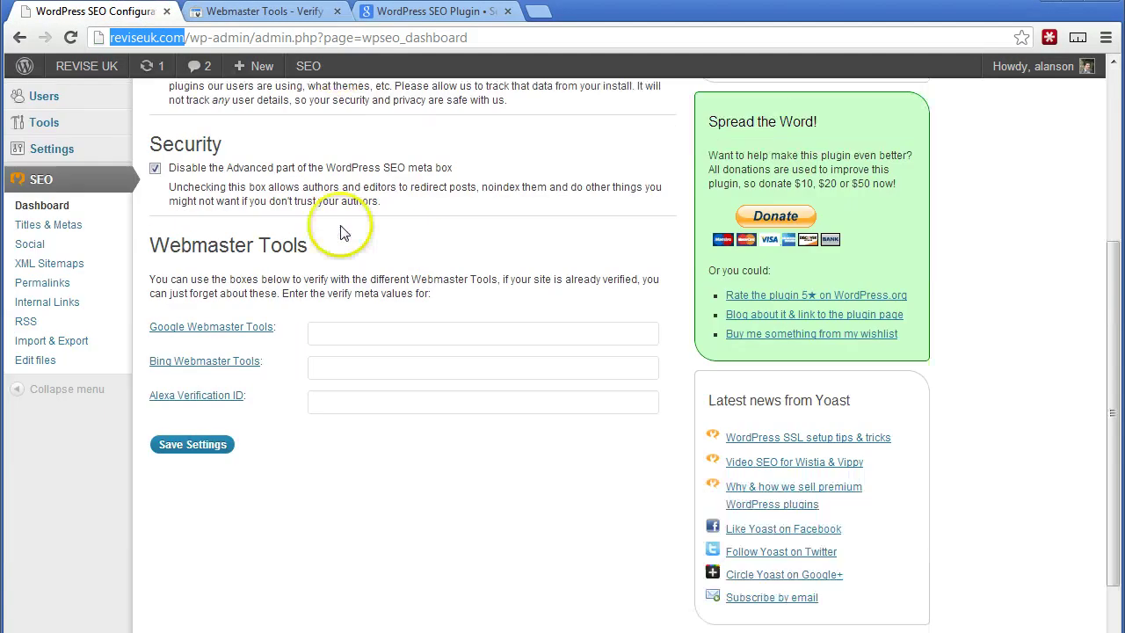
pyautogui.scroll(3, 339, 228)
pyautogui.scroll(-3, 327, 220)
pyautogui.click(376, 251)
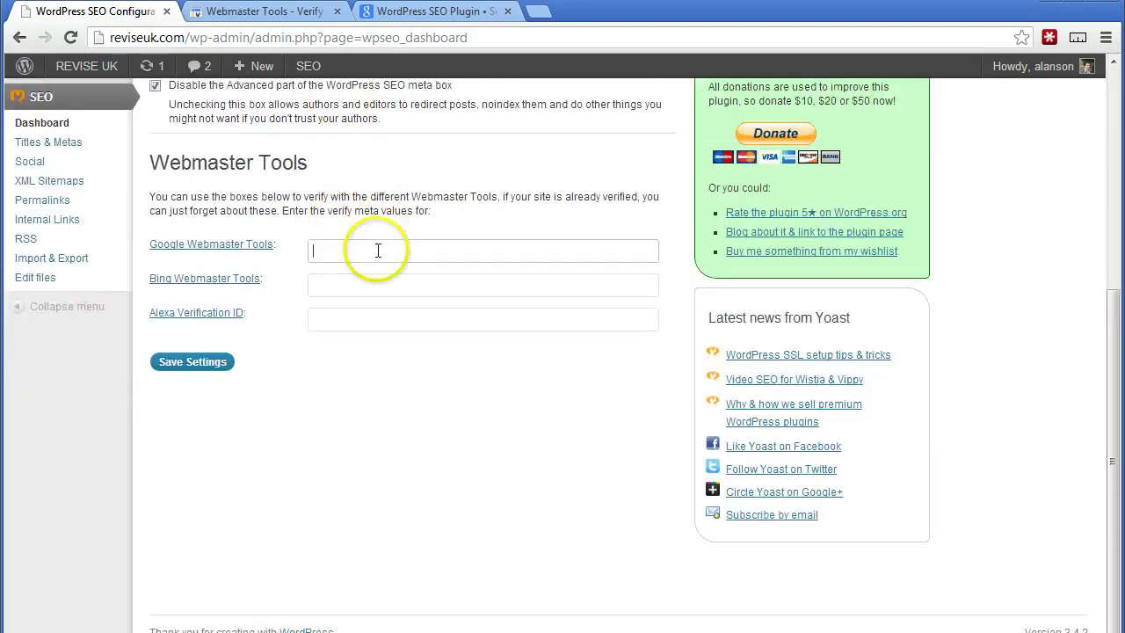
pyautogui.write('<meta name="google-site-verification" content="MjflTcvF-EMtq7y2_qmXZUE39CdSt9kHYgiprNXAm04" />')
pyautogui.click(191, 361)
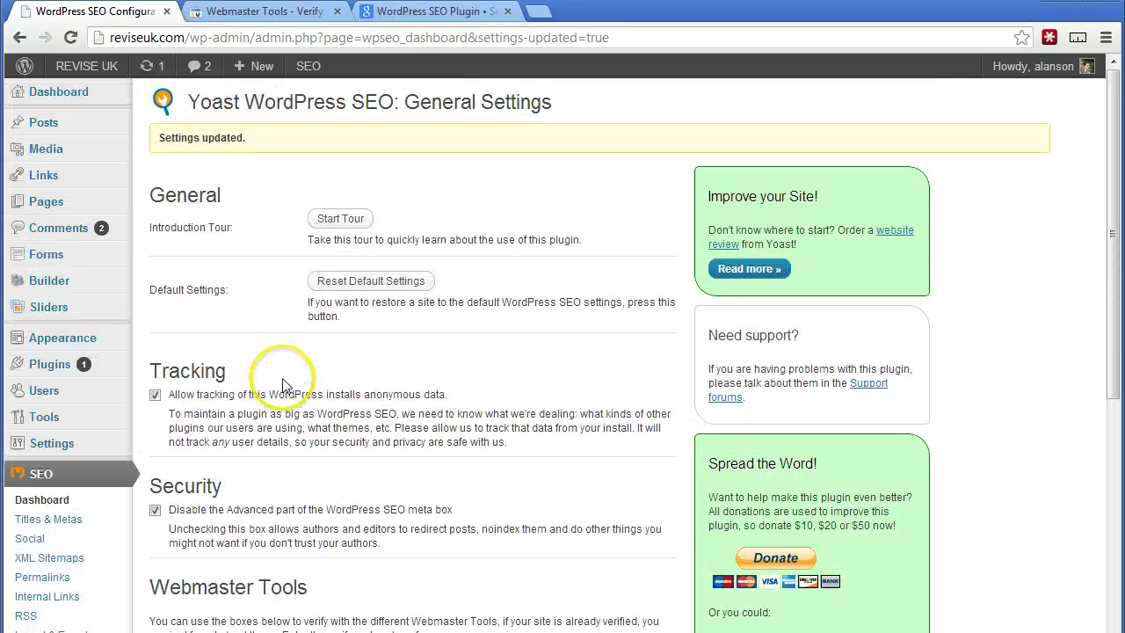
pyautogui.click(276, 12)
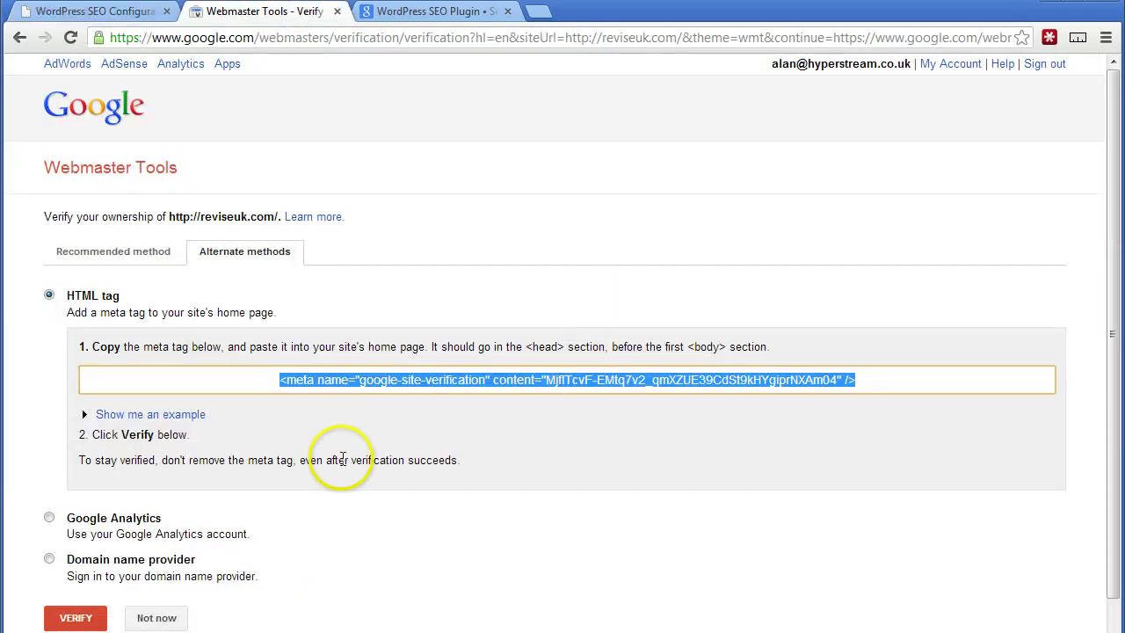
pyautogui.scroll(-1, 335, 460)
pyautogui.click(85, 579)
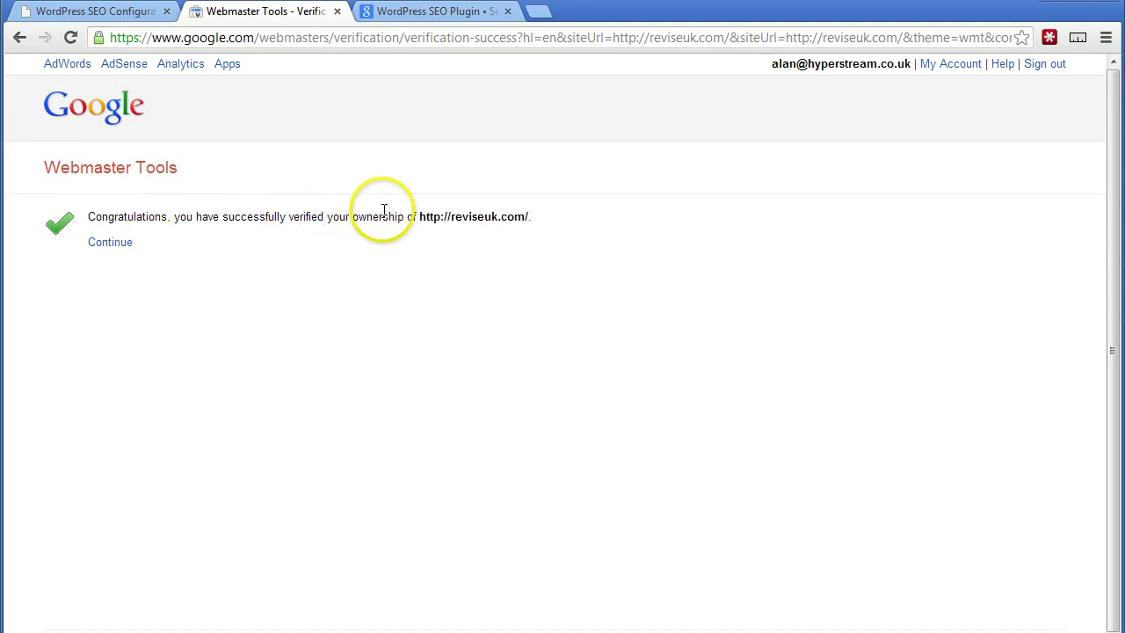
pyautogui.click(421, 214)
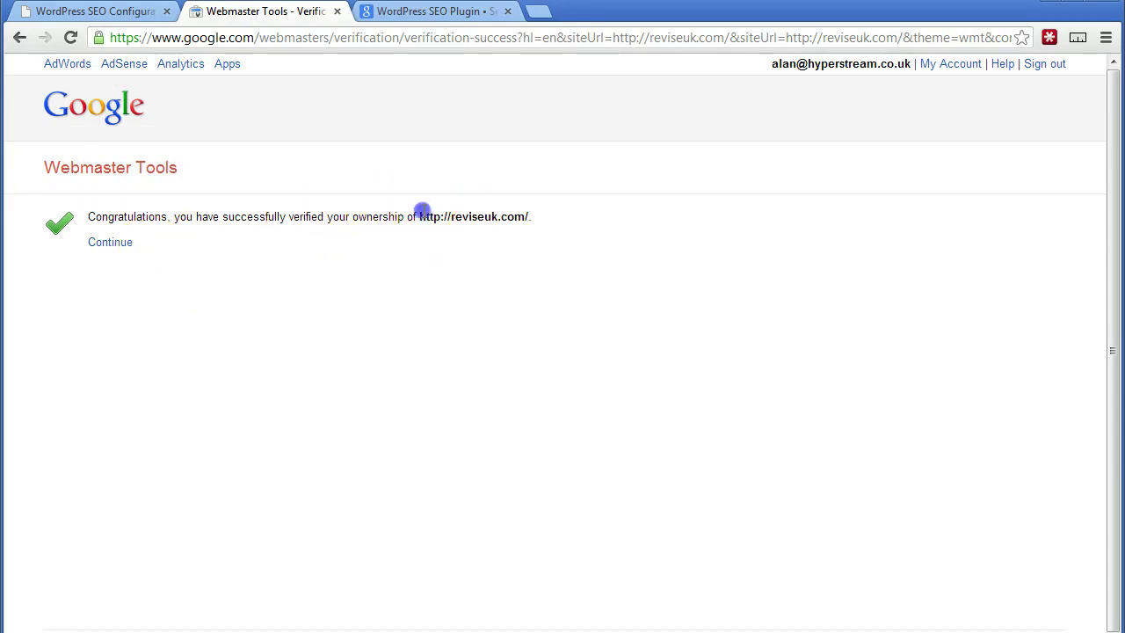
# Step: Continue to the reviseuk.com dashboard in Webmaster Tools and open the site's configuration settings
pyautogui.click(101, 246)
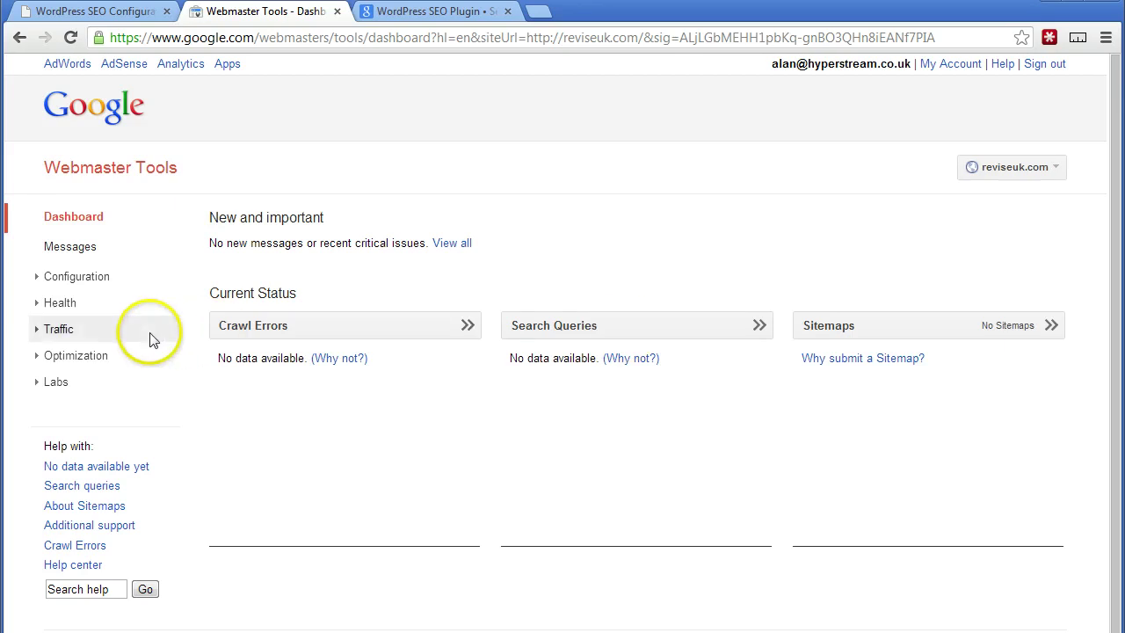
pyautogui.click(35, 279)
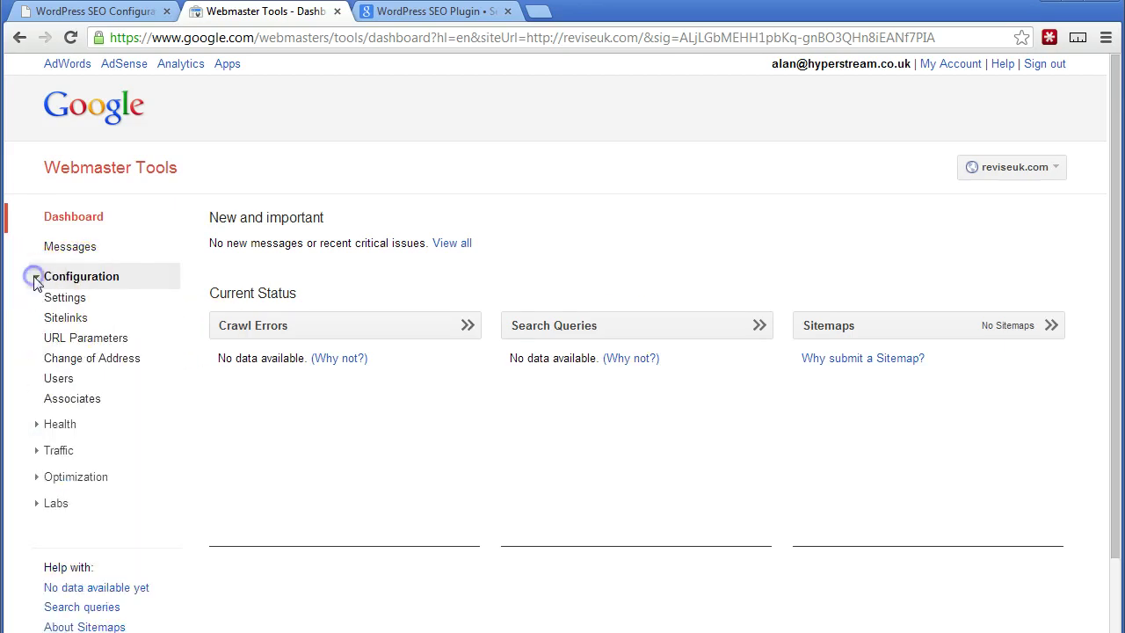
pyautogui.click(53, 298)
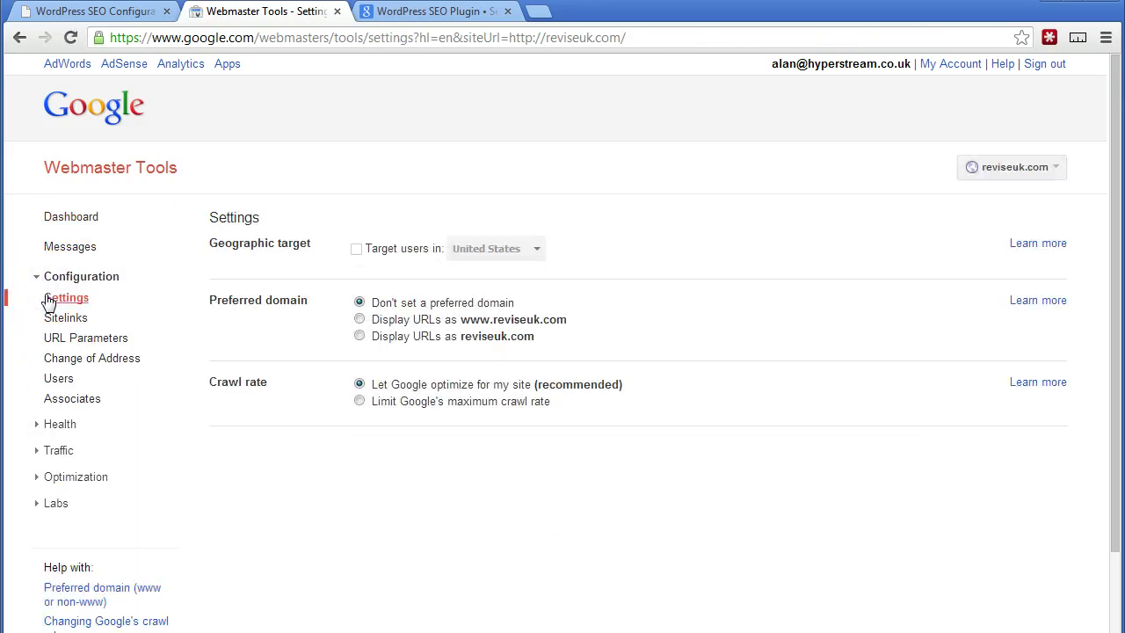
# Step: Try to save the preferred domain as displaying URLs without www (reviseuk.com), dismissing the ownership notice and choosing the option again
pyautogui.click(360, 337)
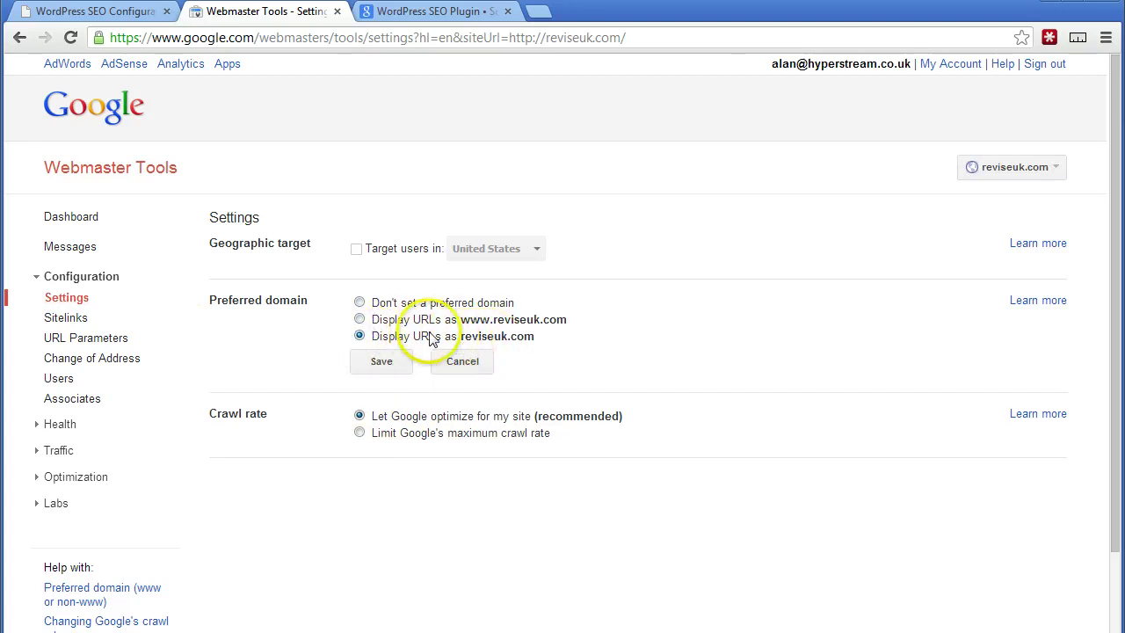
pyautogui.click(391, 362)
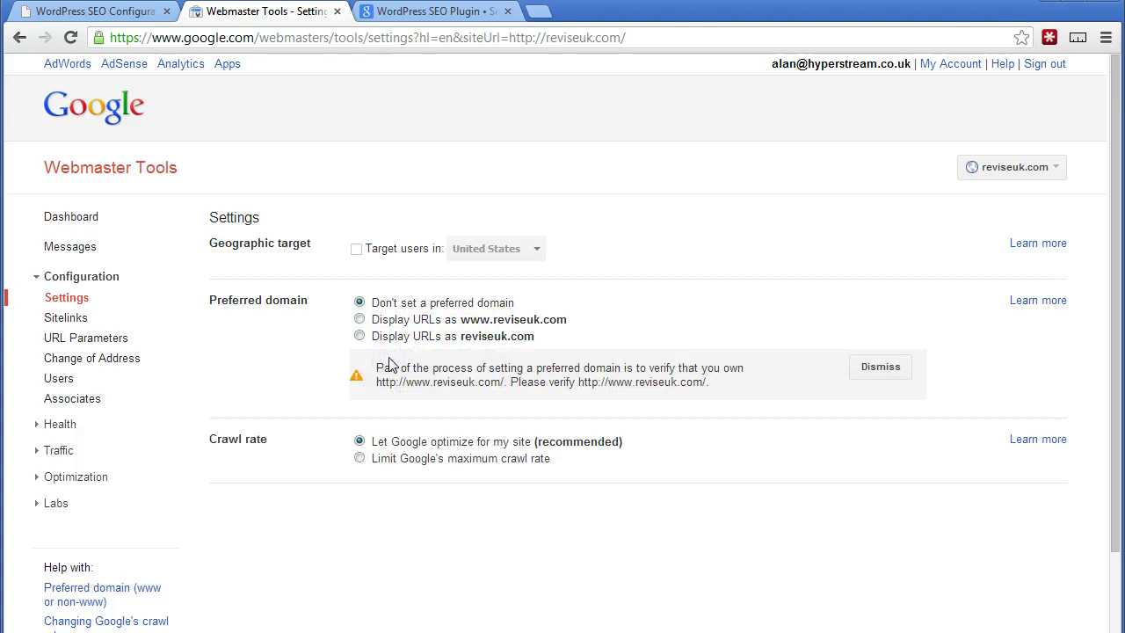
pyautogui.click(360, 337)
pyautogui.click(384, 360)
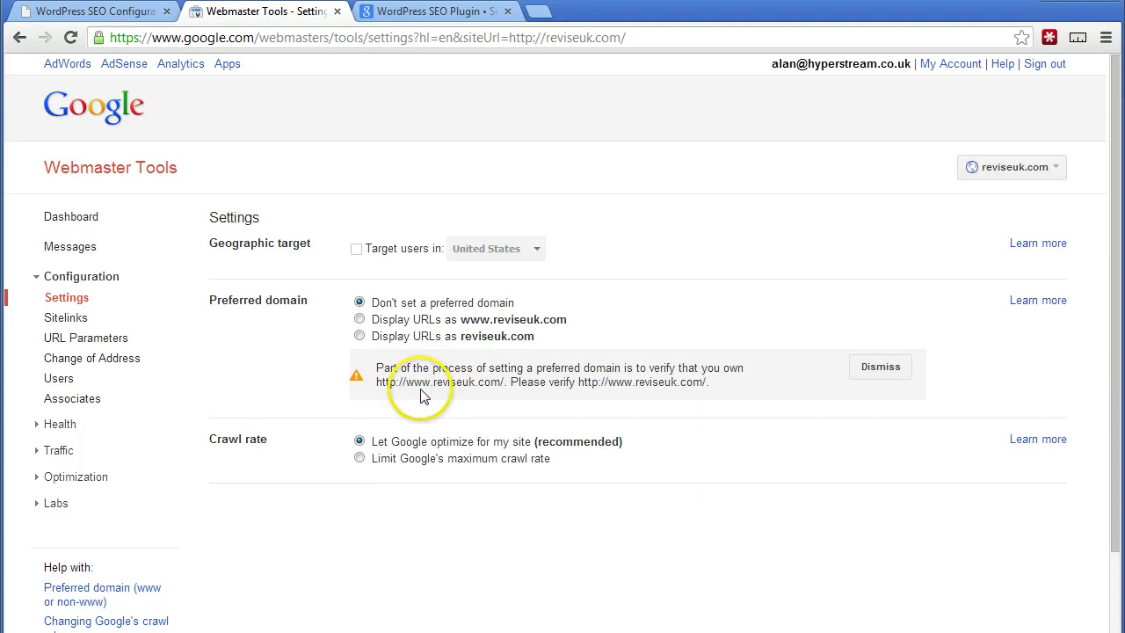
pyautogui.click(882, 367)
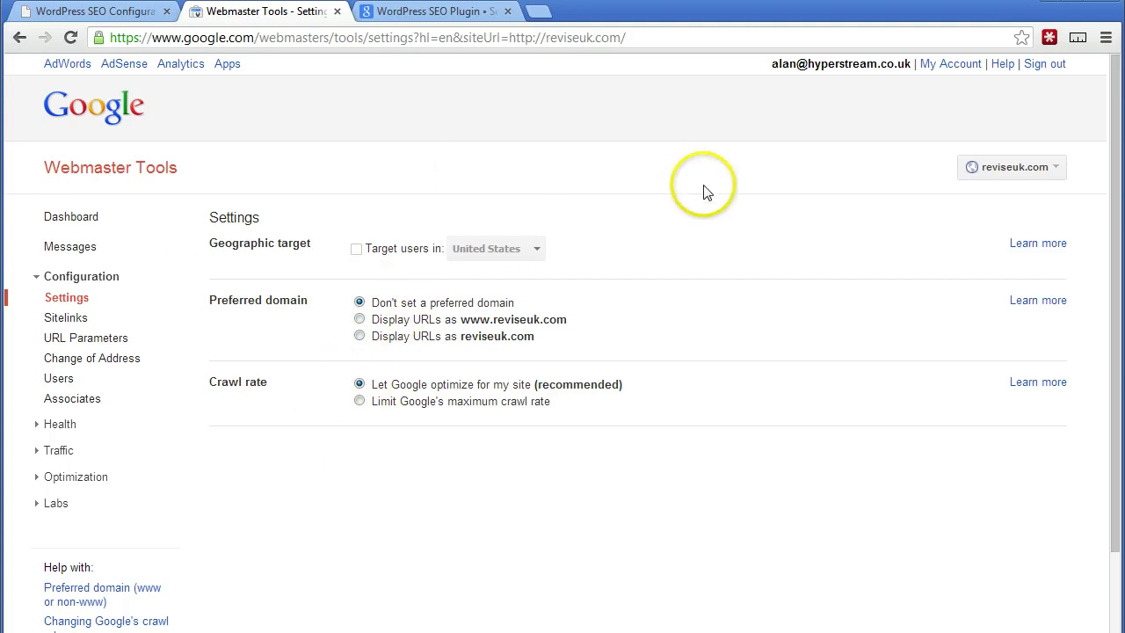
pyautogui.click(360, 336)
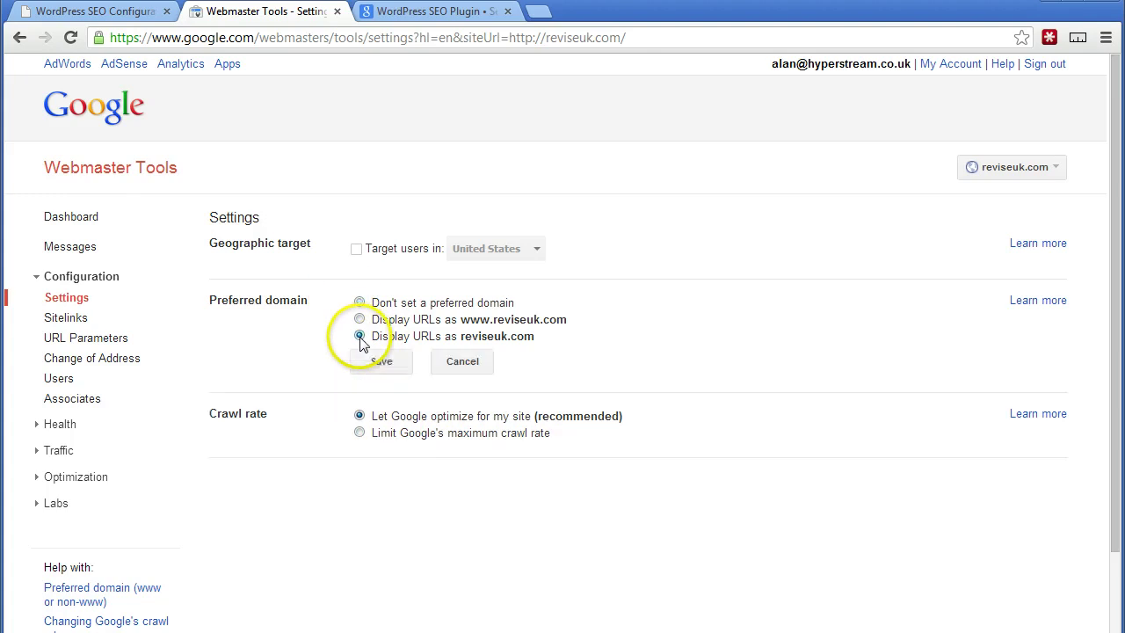
pyautogui.click(399, 371)
pyautogui.click(359, 336)
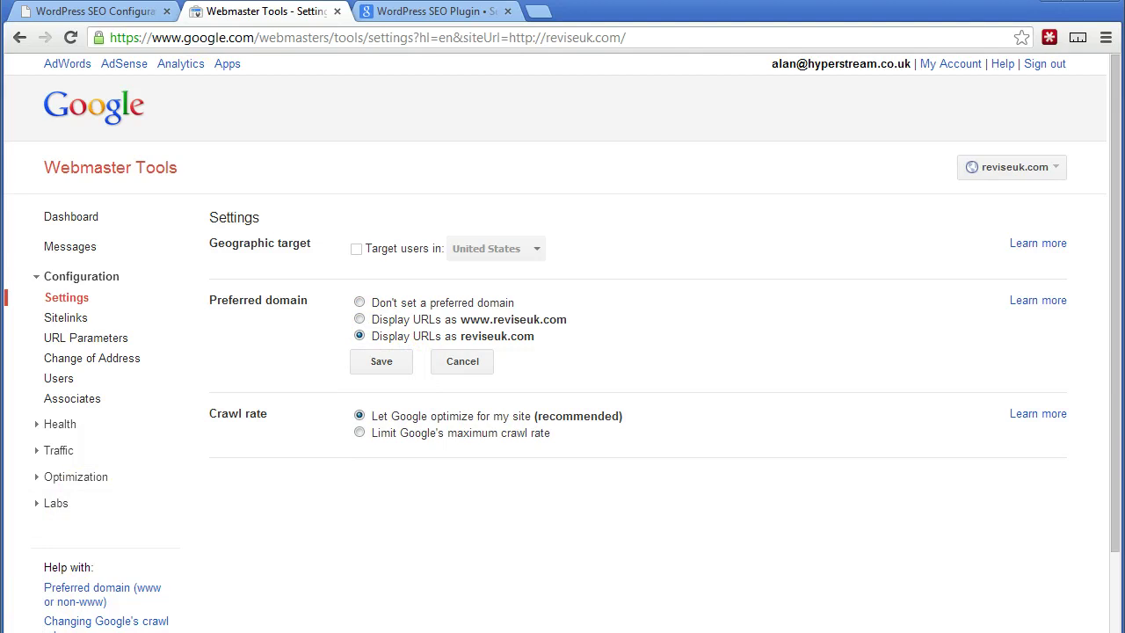
# Step: Switch to the WordPress admin of Revise UK, visit the live site and look over its Courses and Subjects submenus
pyautogui.click(123, 12)
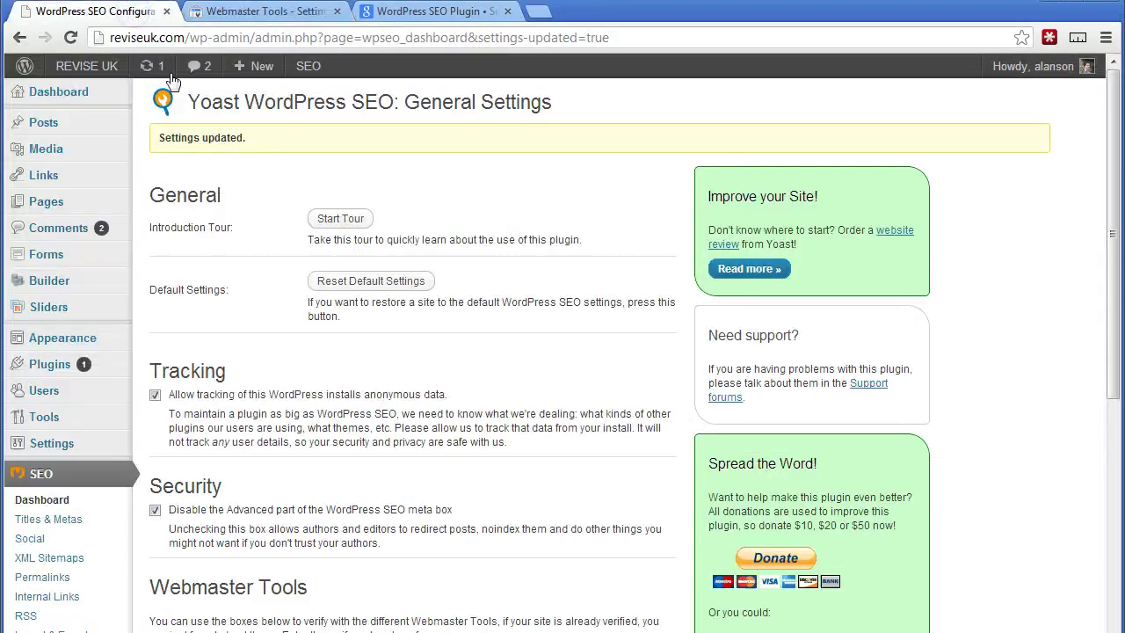
pyautogui.moveTo(81, 66)
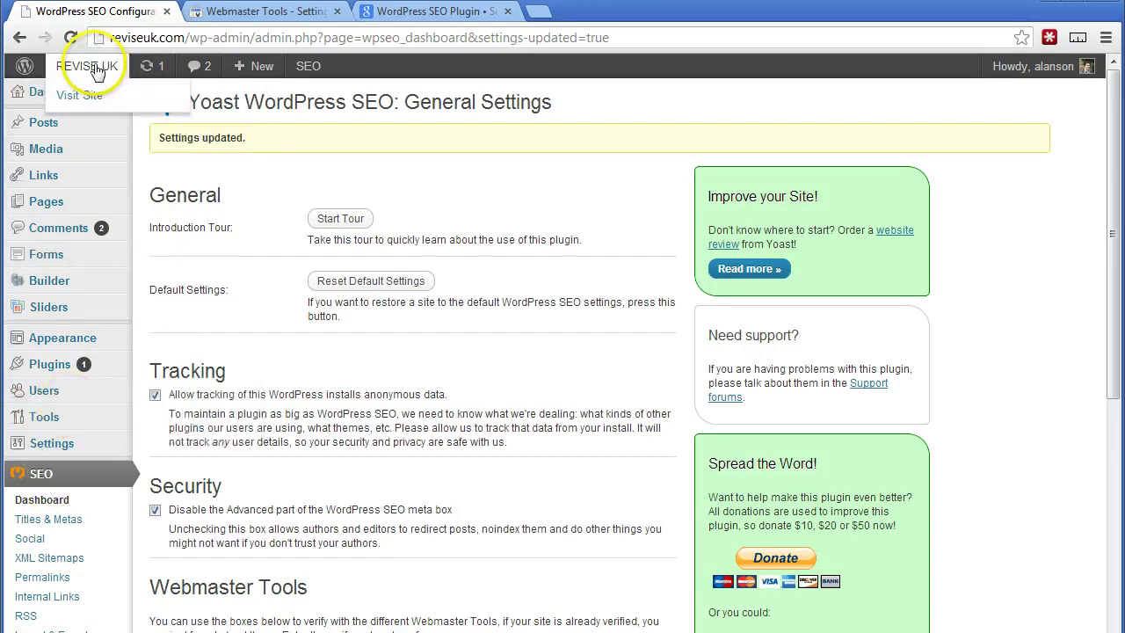
pyautogui.click(98, 104)
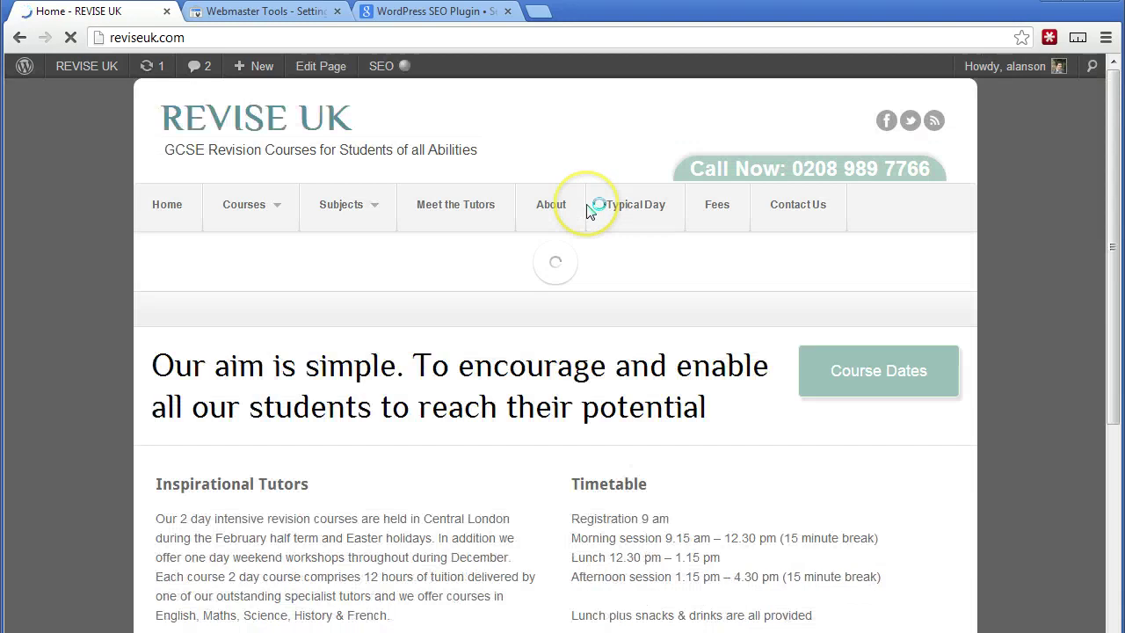
pyautogui.moveTo(257, 223)
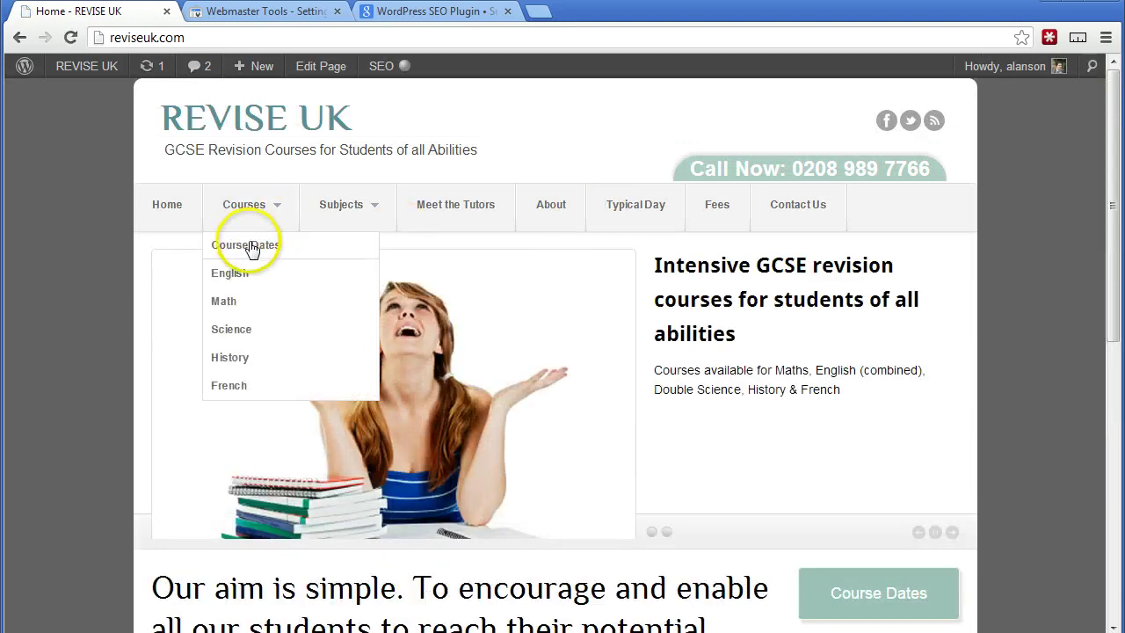
pyautogui.moveTo(346, 223)
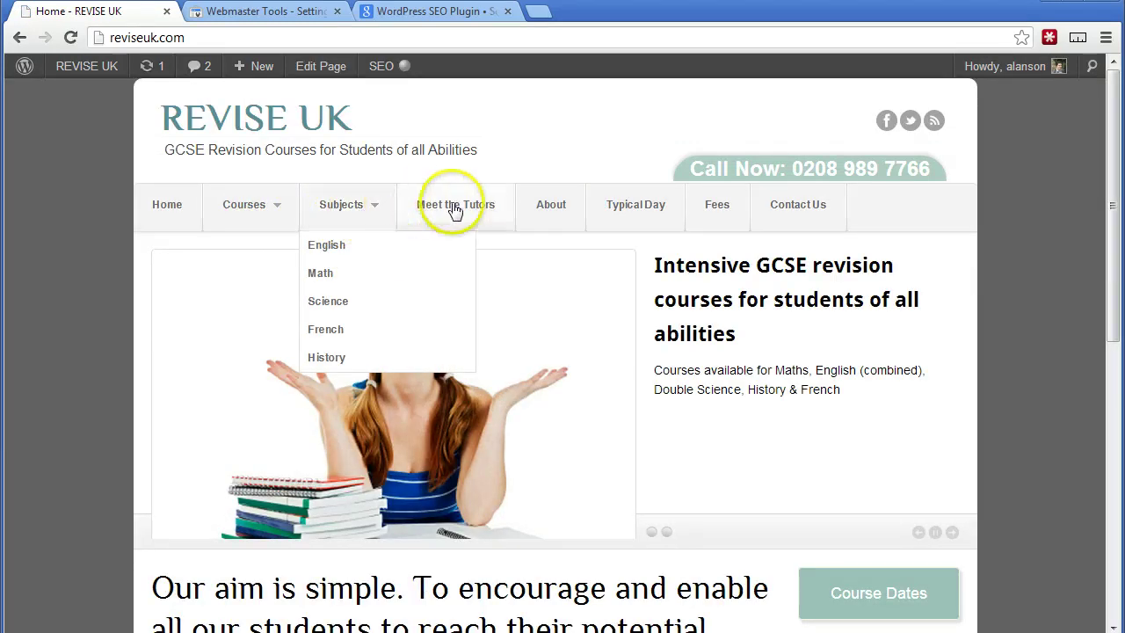
# Step: Search Google for "revision courses" in a new browser tab and highlight the title of the first non-ad result
pyautogui.click(538, 11)
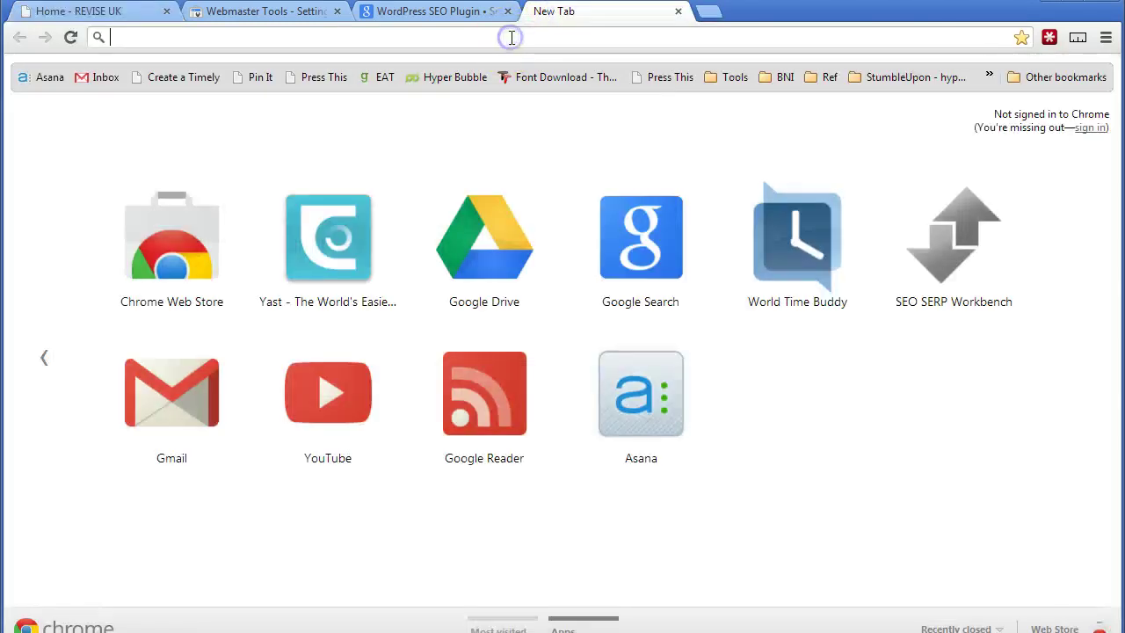
pyautogui.write('r')
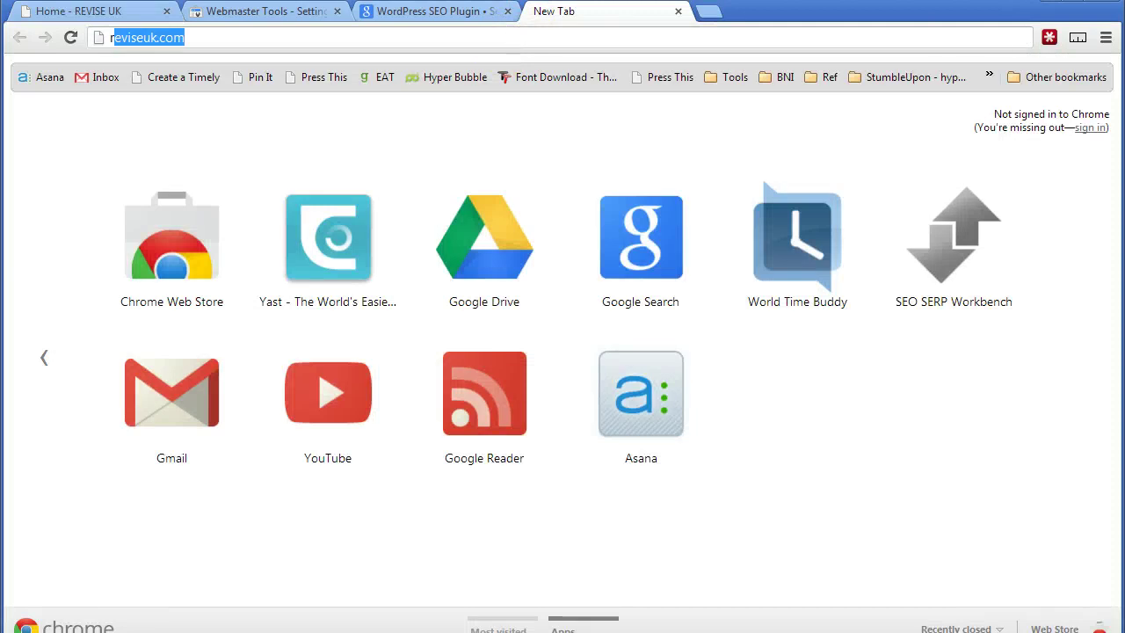
pyautogui.write('eviseuk.co')
pyautogui.press('BackSpace')
pyautogui.press('BackSpace')
pyautogui.write('s')
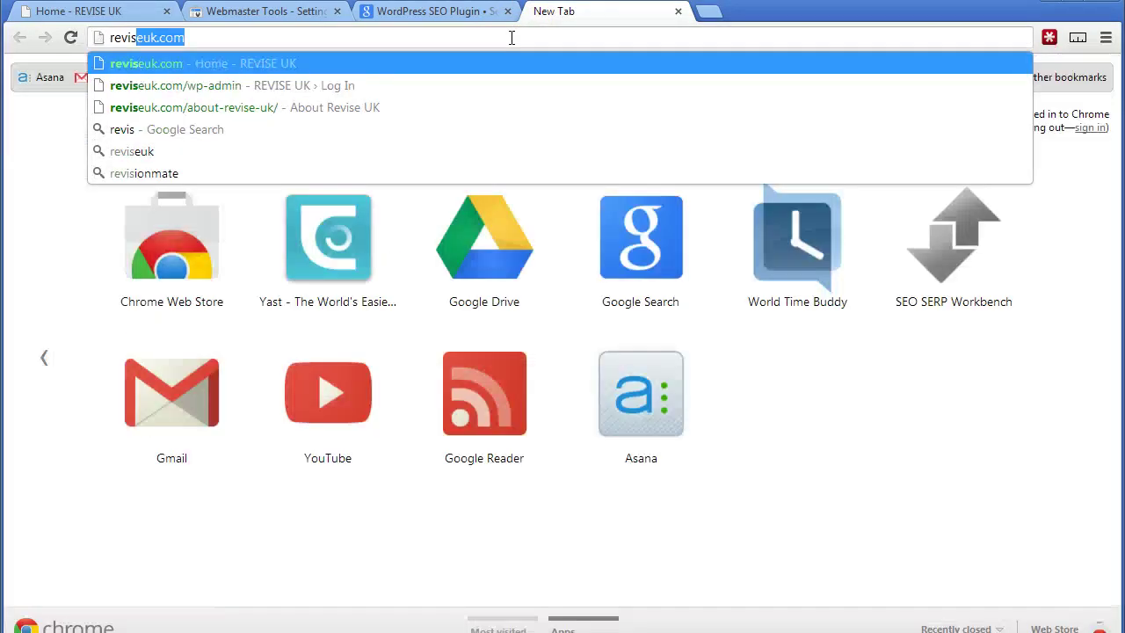
pyautogui.write('ion cours')
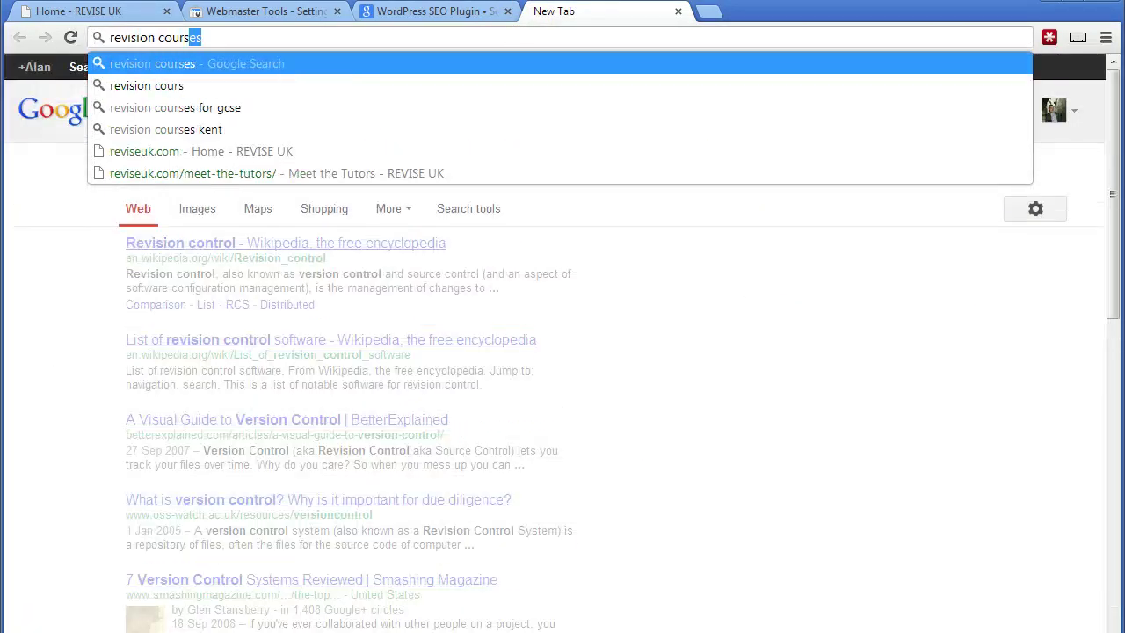
pyautogui.press('Return')
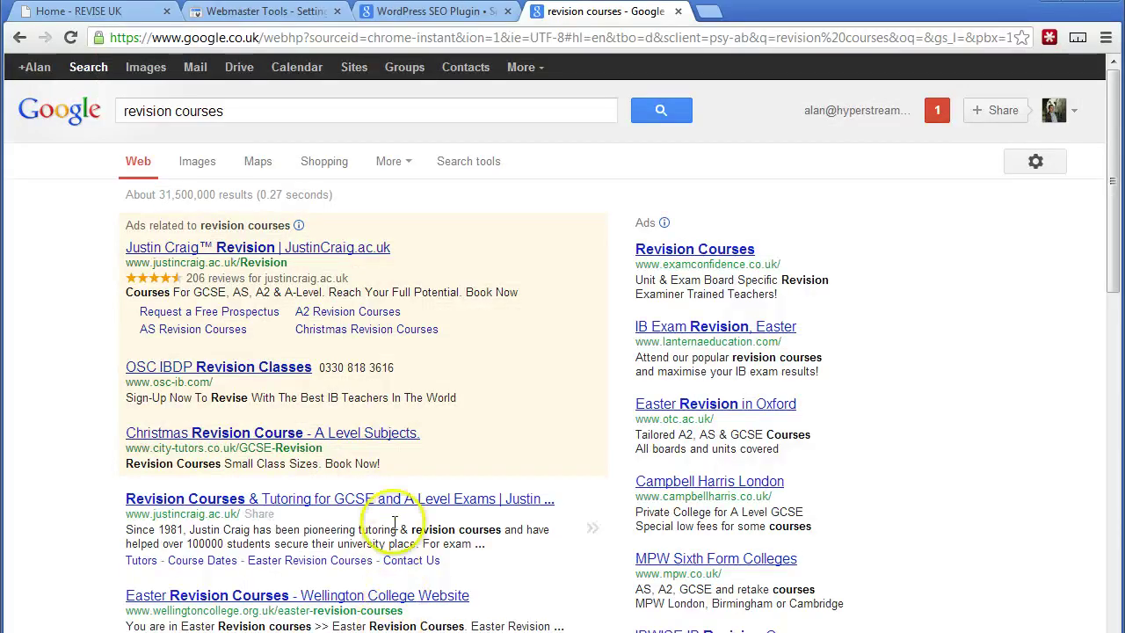
pyautogui.scroll(-2, 394, 523)
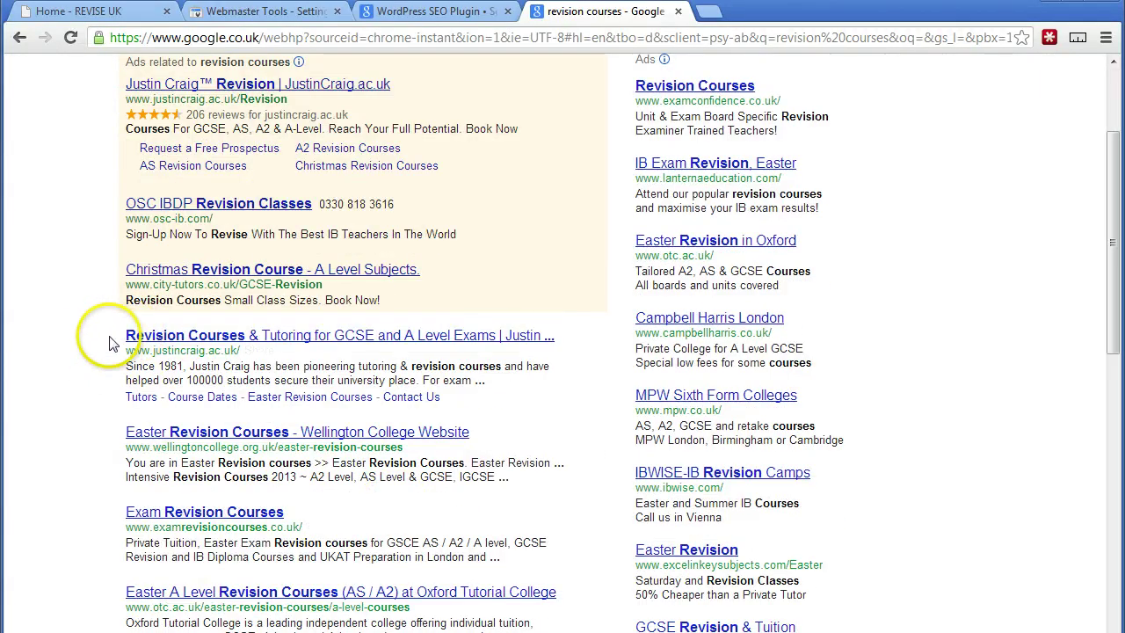
pyautogui.moveTo(325, 324); pyautogui.dragTo(533, 323)
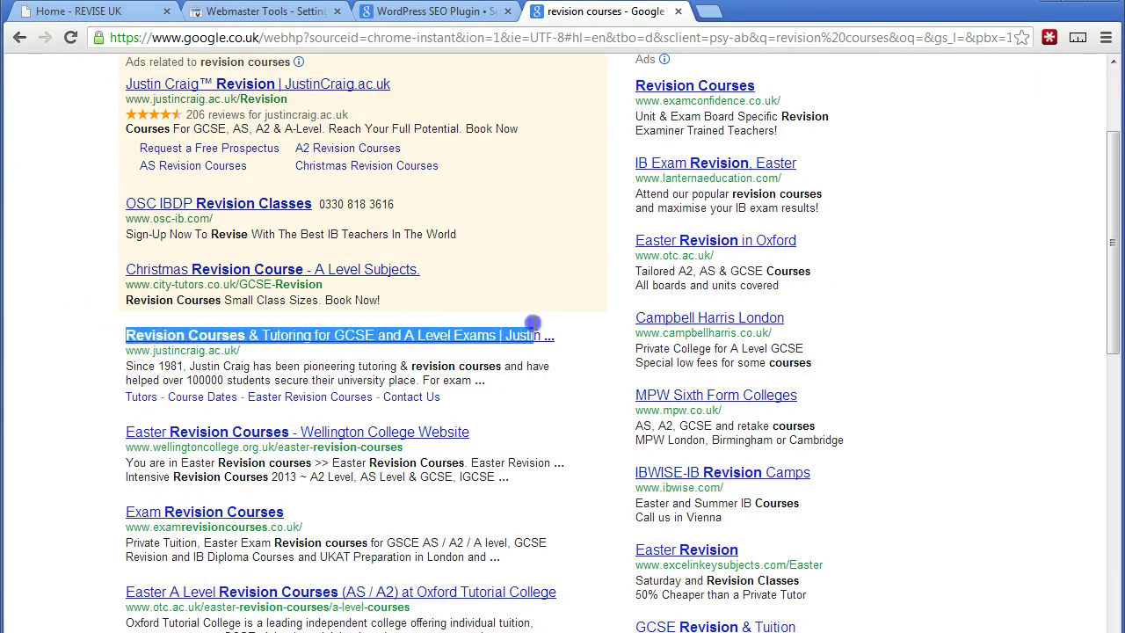
pyautogui.click(112, 340)
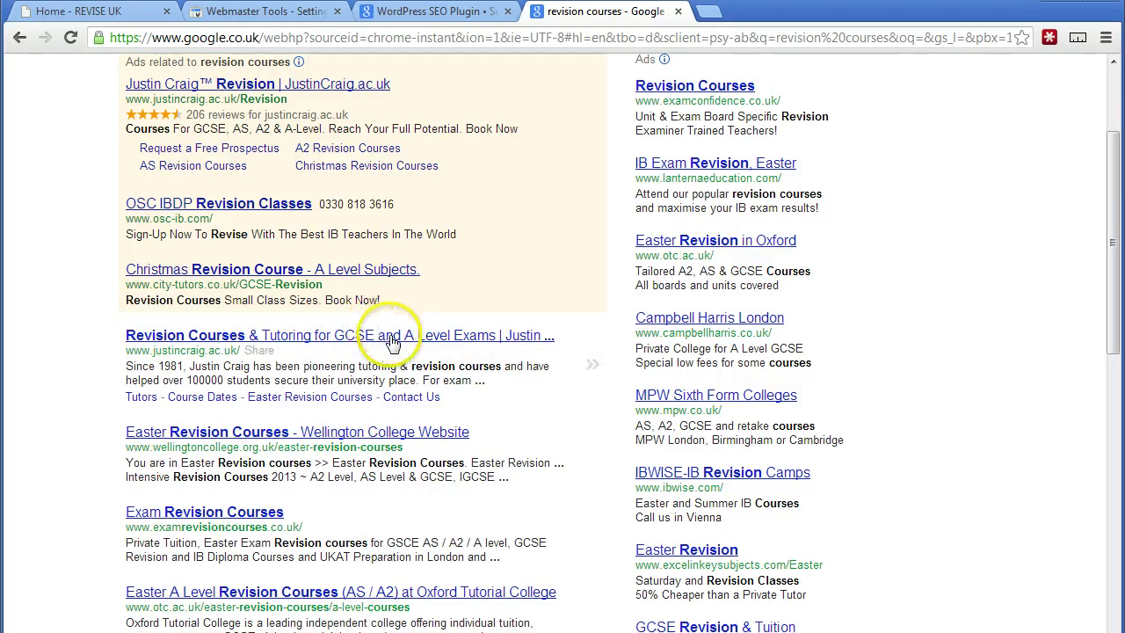
# Step: Return to the Revise UK site, go to its About page and open that page for editing in WordPress
pyautogui.click(116, 14)
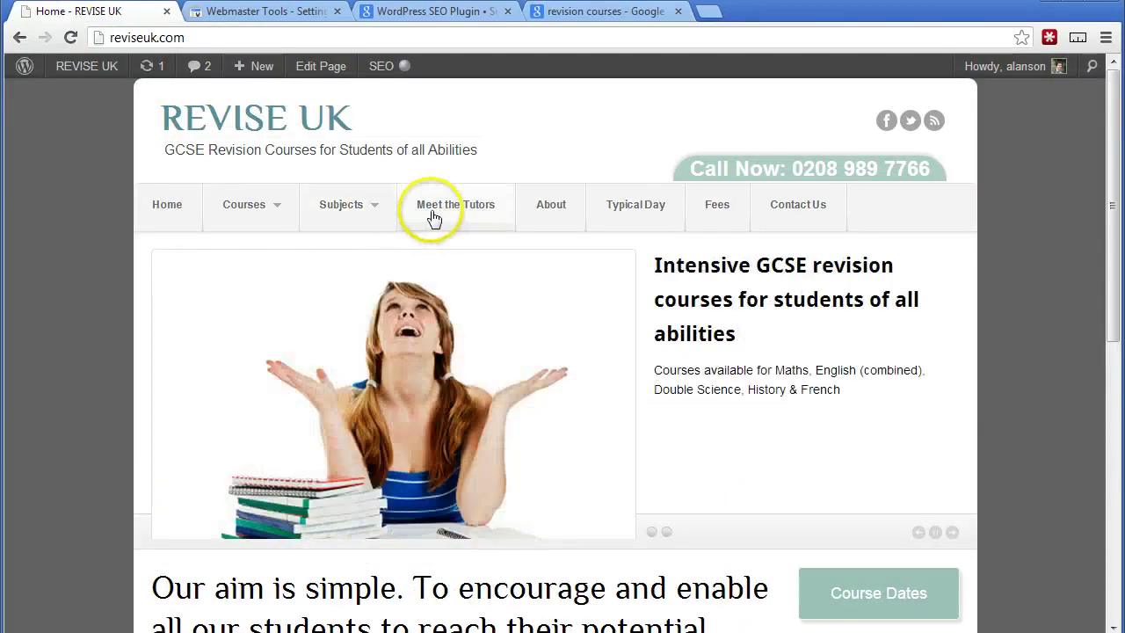
pyautogui.click(565, 206)
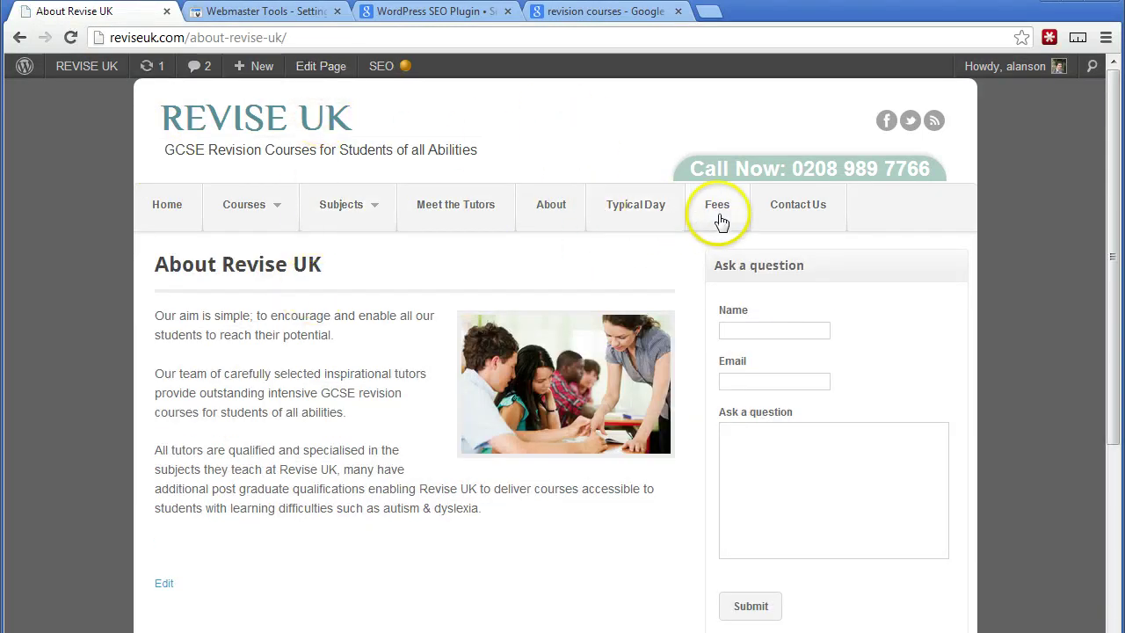
pyautogui.click(325, 68)
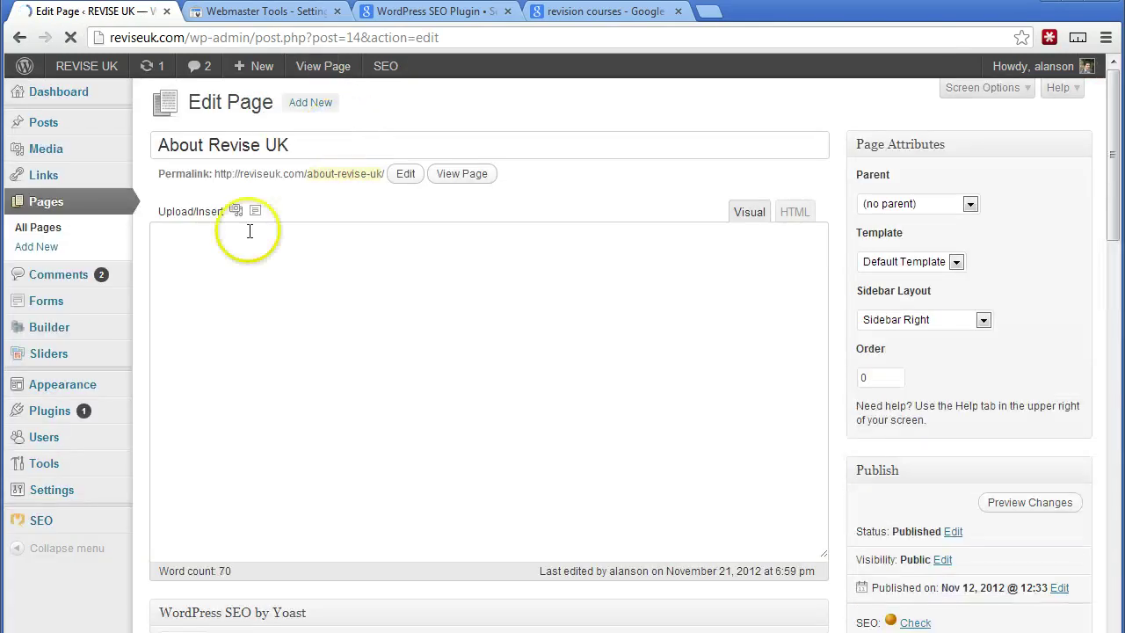
# Step: Examine the snippet preview, focus keyword, SEO title and meta description in the page's WordPress SEO by Yoast section
pyautogui.scroll(-5, 848, 321)
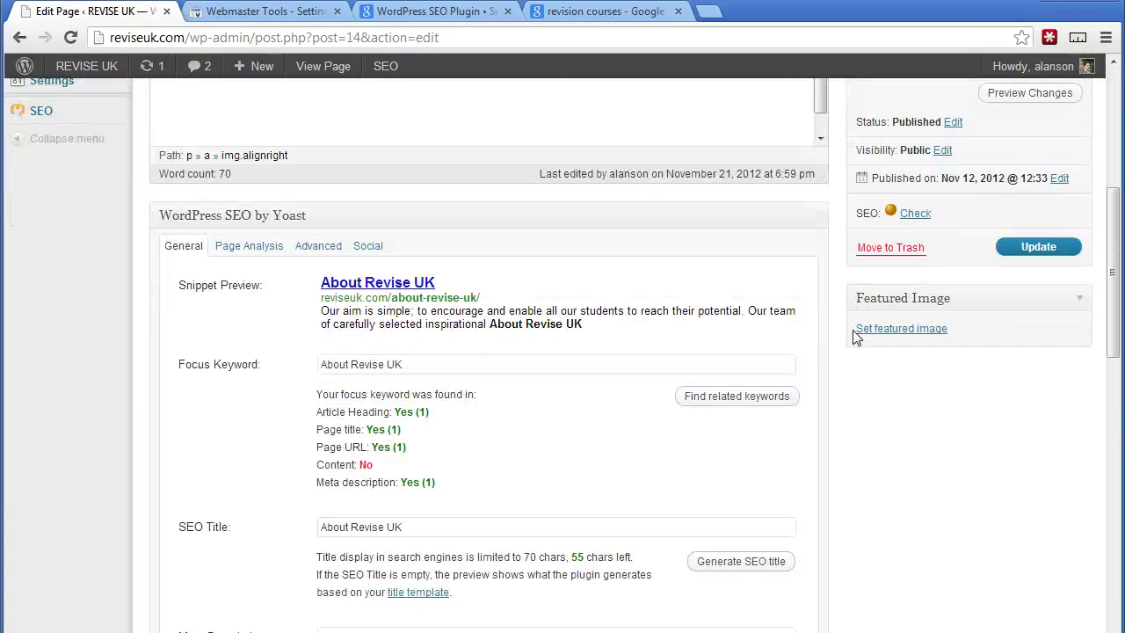
pyautogui.scroll(-1, 328, 303)
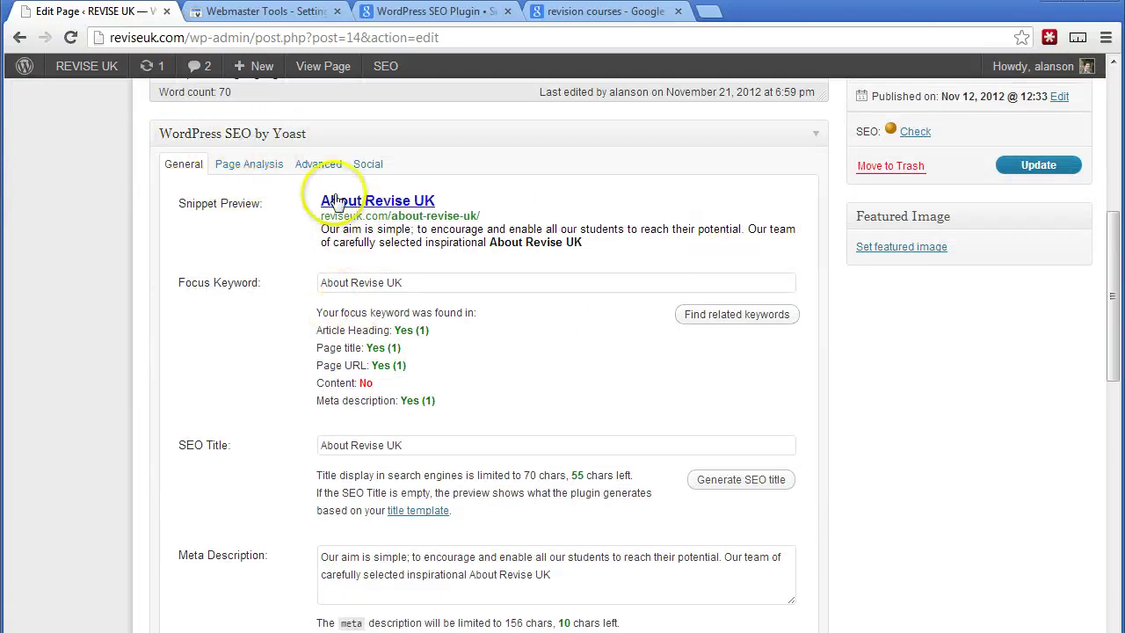
pyautogui.scroll(-2, 427, 251)
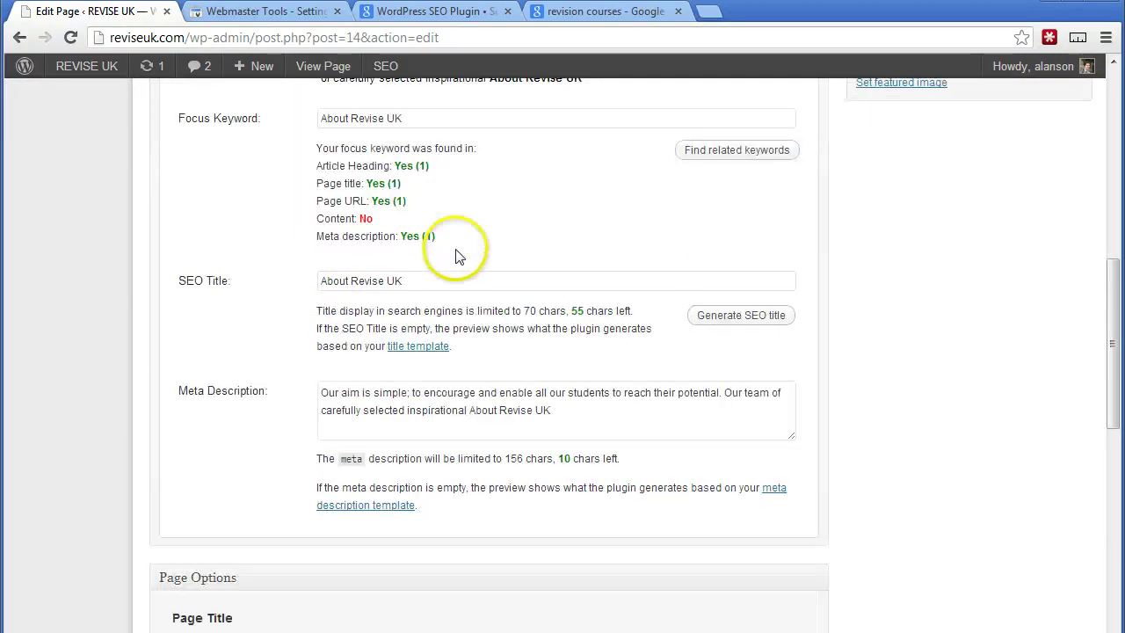
pyautogui.scroll(1, 352, 352)
pyautogui.moveTo(322, 363); pyautogui.dragTo(436, 358)
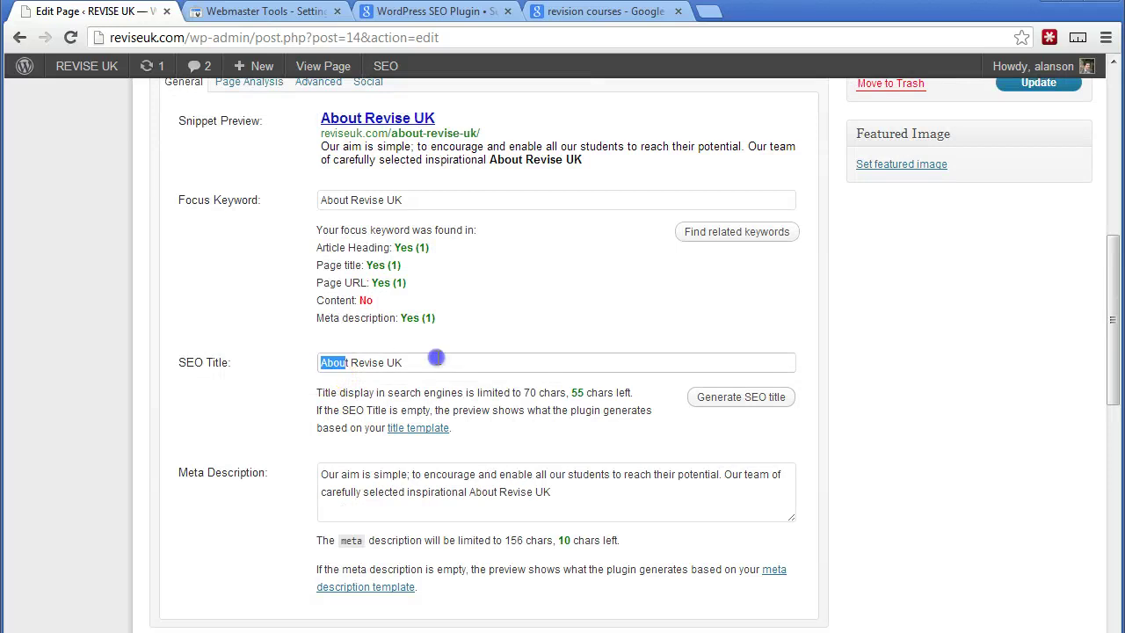
pyautogui.click(442, 358)
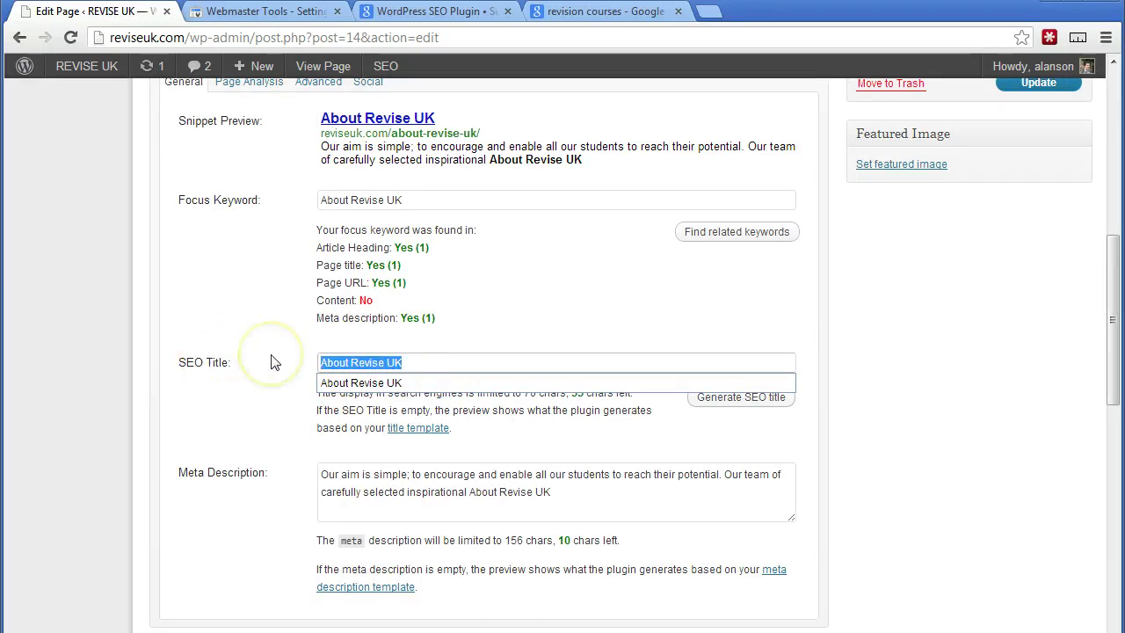
pyautogui.scroll(2, 272, 362)
pyautogui.click(280, 378)
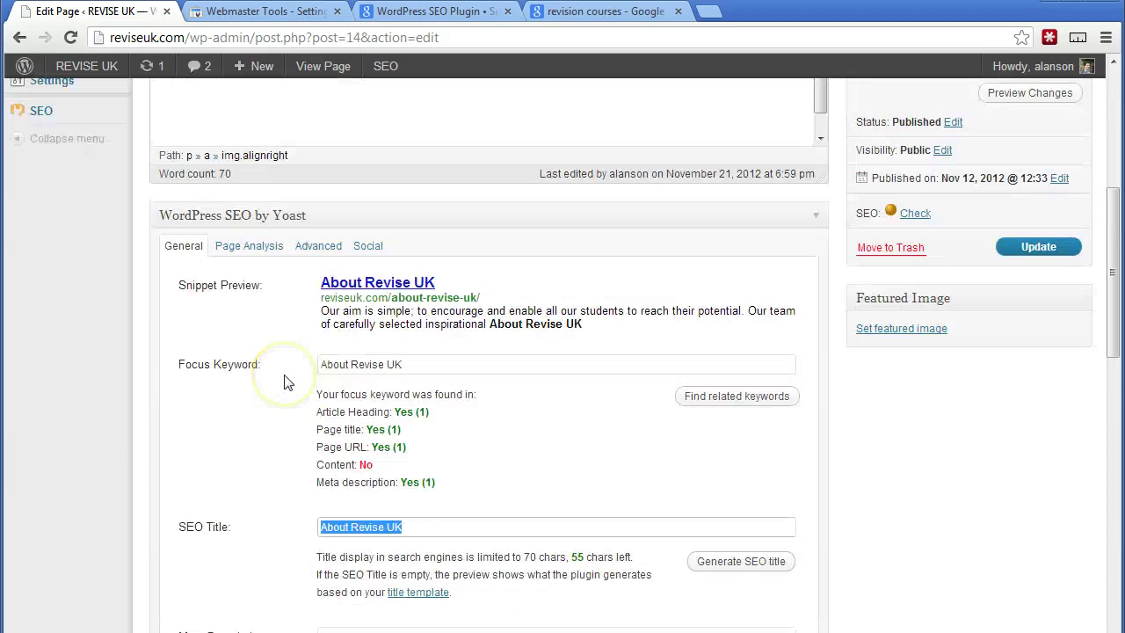
pyautogui.scroll(4, 284, 381)
pyautogui.scroll(-6, 284, 374)
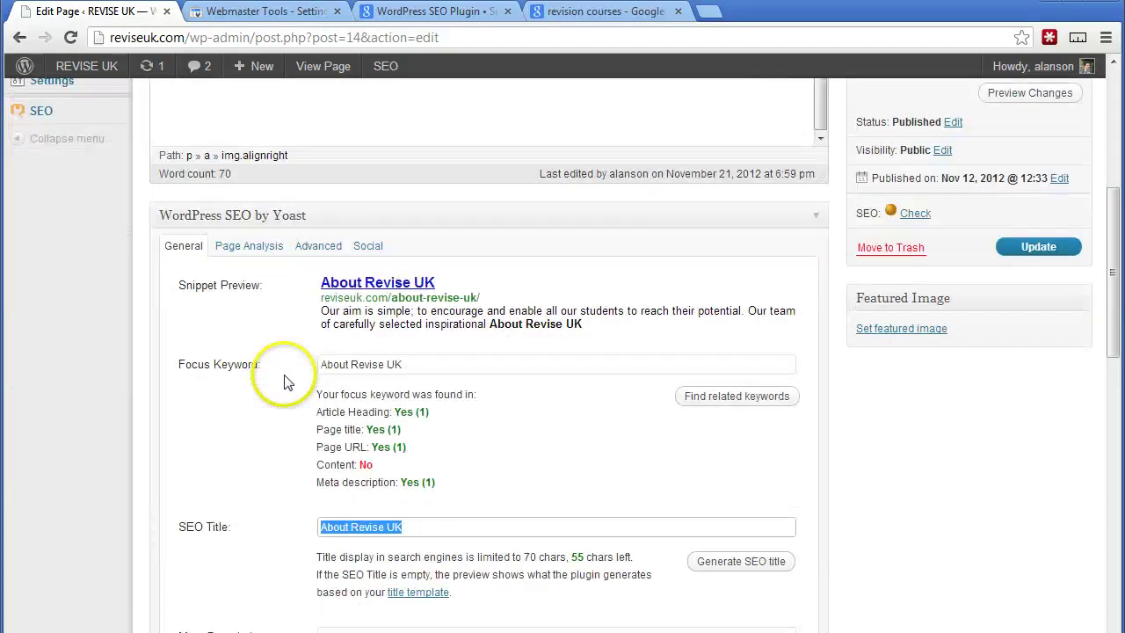
# Step: Change the About page's SEO title to "About Revision Courses"
pyautogui.click(387, 363)
pyautogui.click(384, 363)
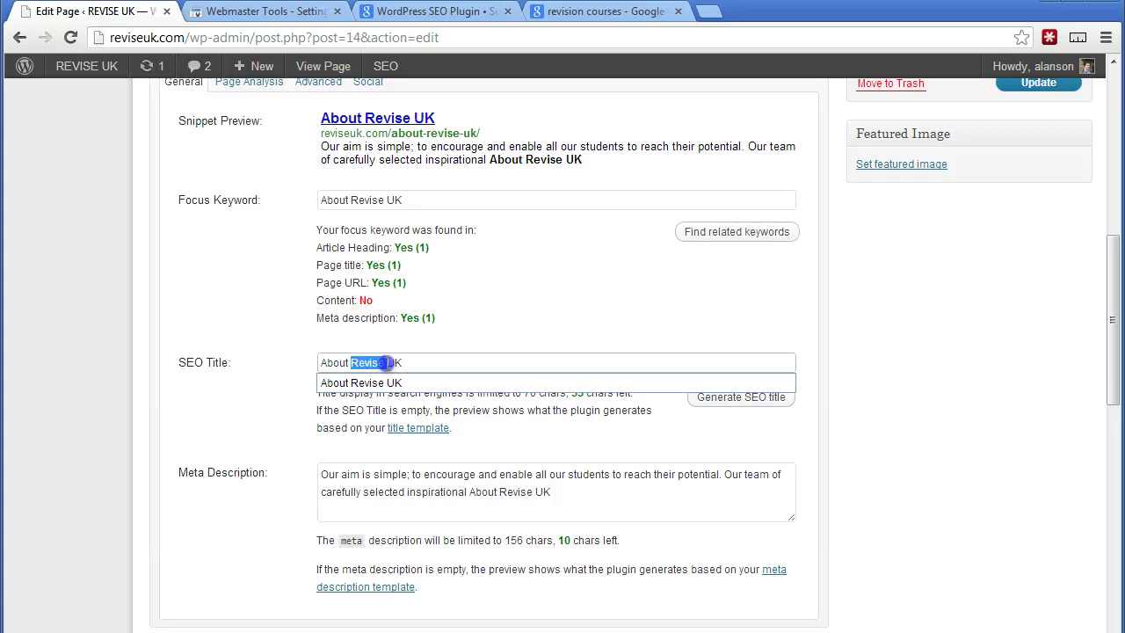
pyautogui.moveTo(380, 362); pyautogui.dragTo(351, 363)
pyautogui.press('BackSpace')
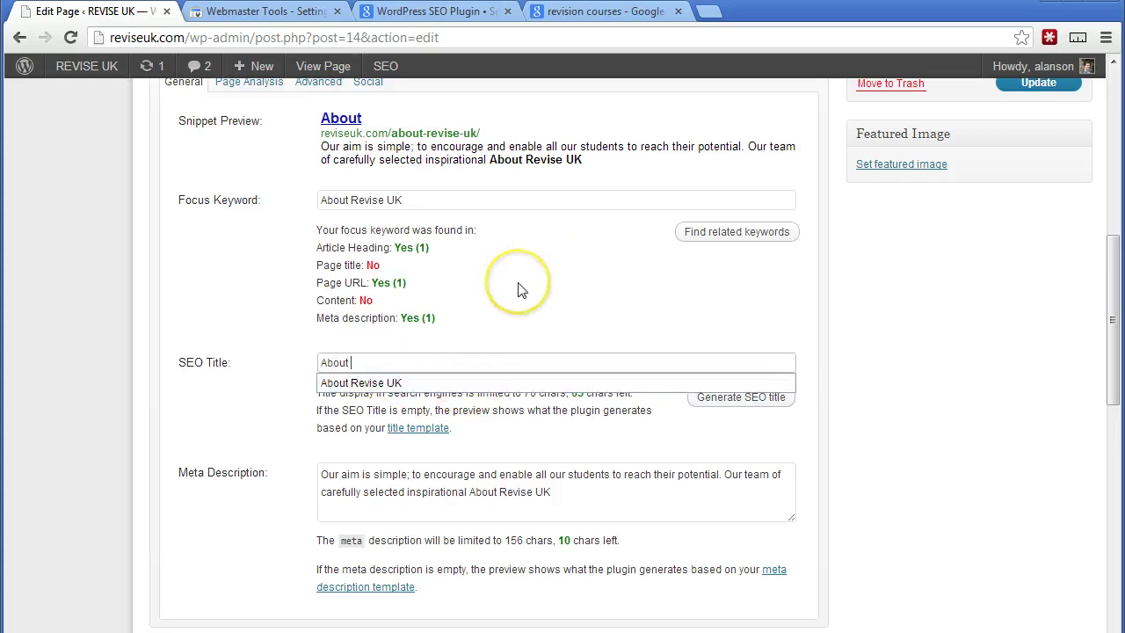
pyautogui.write('Revio')
pyautogui.press('BackSpace')
pyautogui.press('BackSpace')
pyautogui.write('ision Courses')
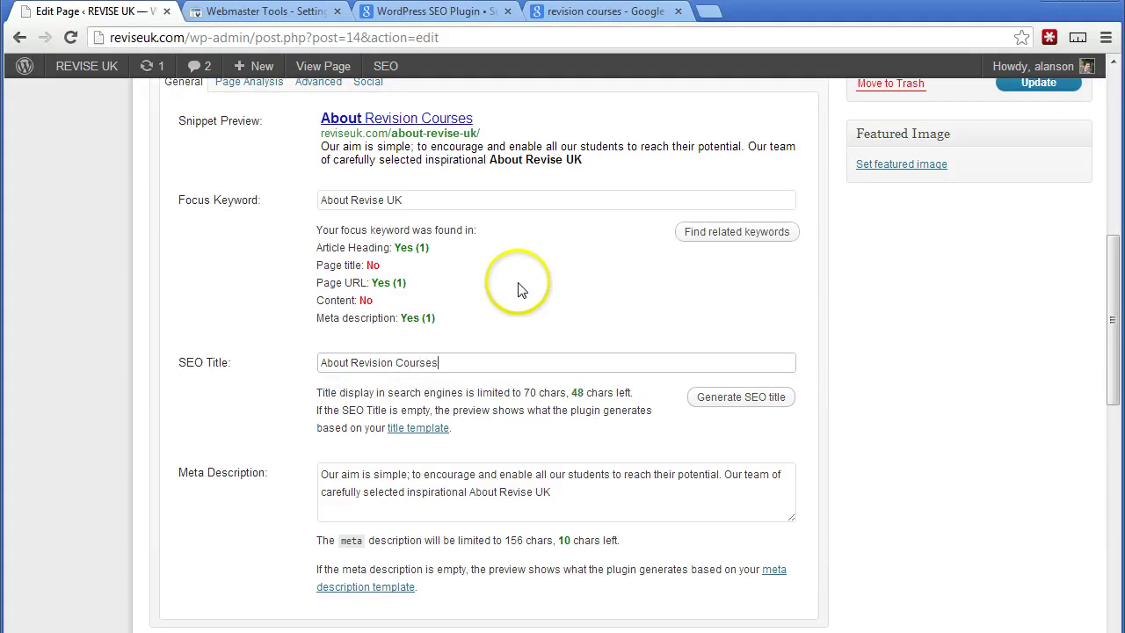
pyautogui.rightClick(388, 362)
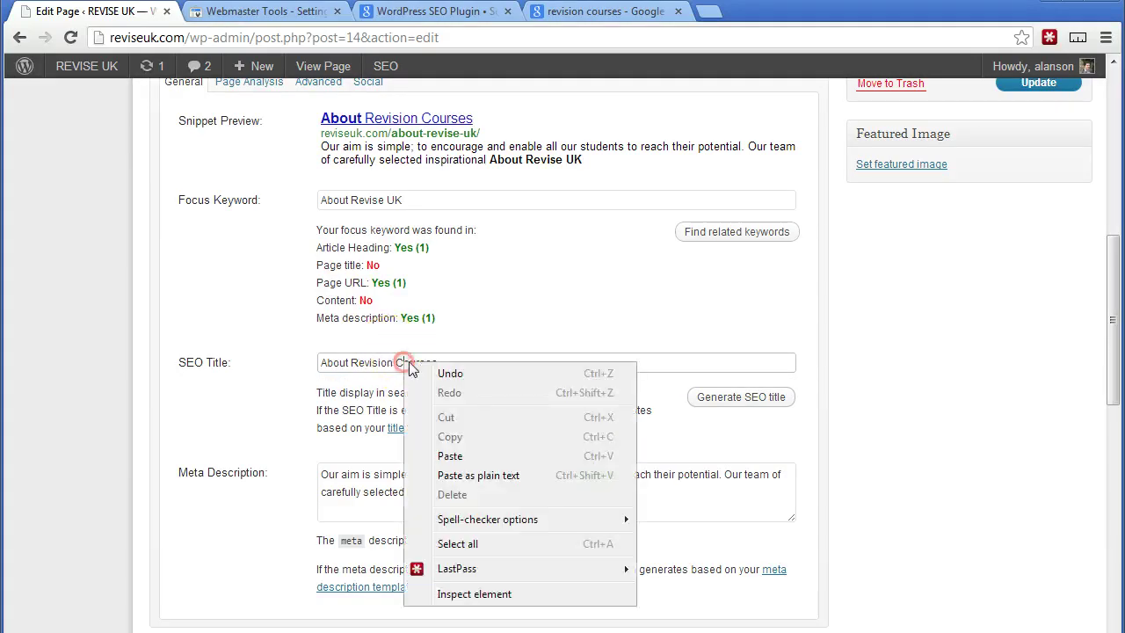
pyautogui.press('Escape')
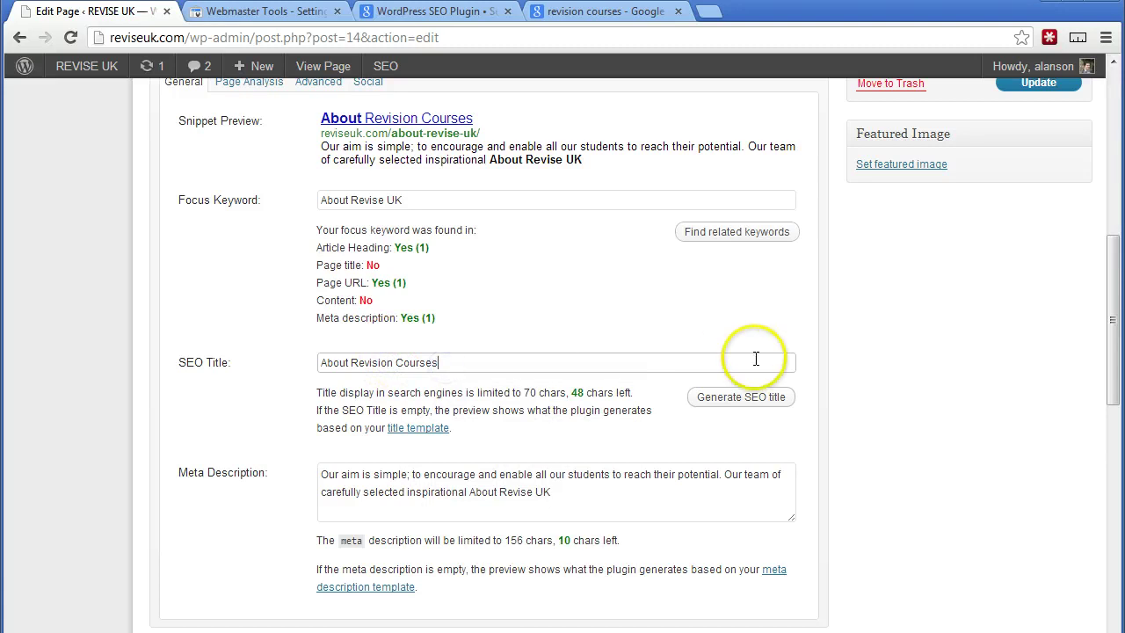
pyautogui.scroll(3, 829, 382)
pyautogui.scroll(-3, 829, 381)
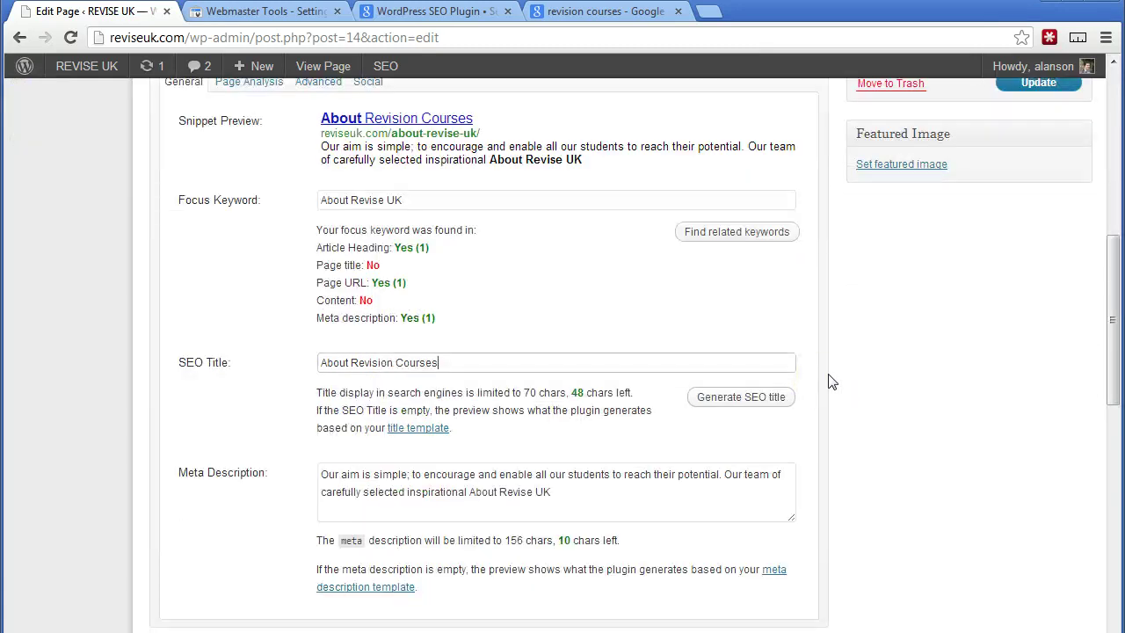
# Step: Change the About page's SEO title to "Revision Courses | About"
pyautogui.scroll(1, 831, 381)
pyautogui.scroll(-1, 809, 467)
pyautogui.scroll(1, 832, 448)
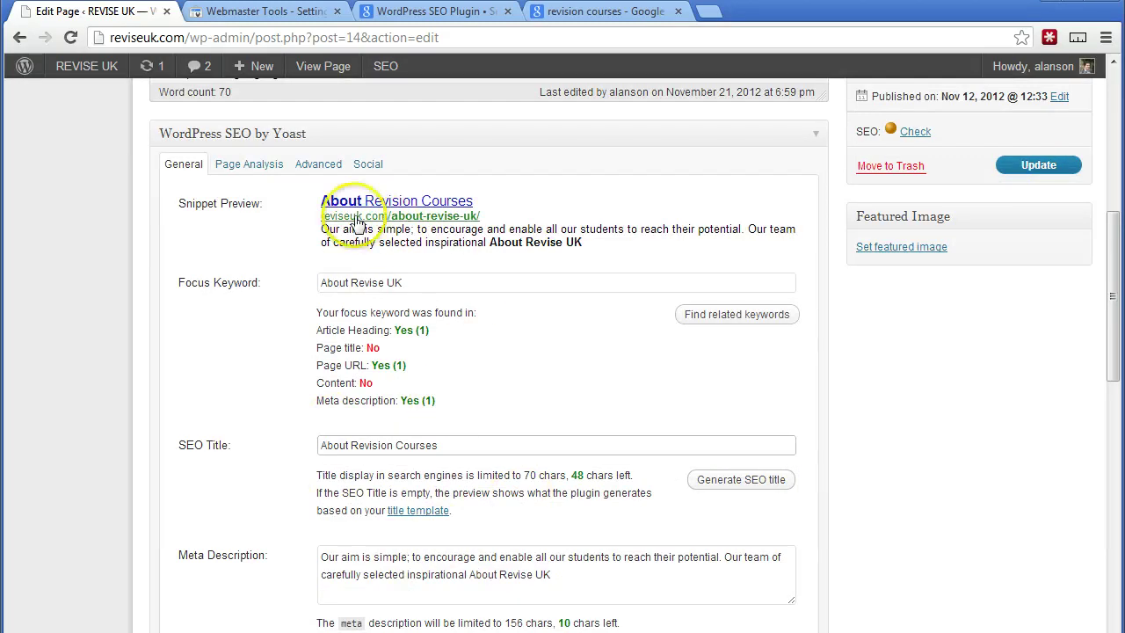
pyautogui.moveTo(466, 445); pyautogui.dragTo(198, 448)
pyautogui.scroll(-1, 198, 448)
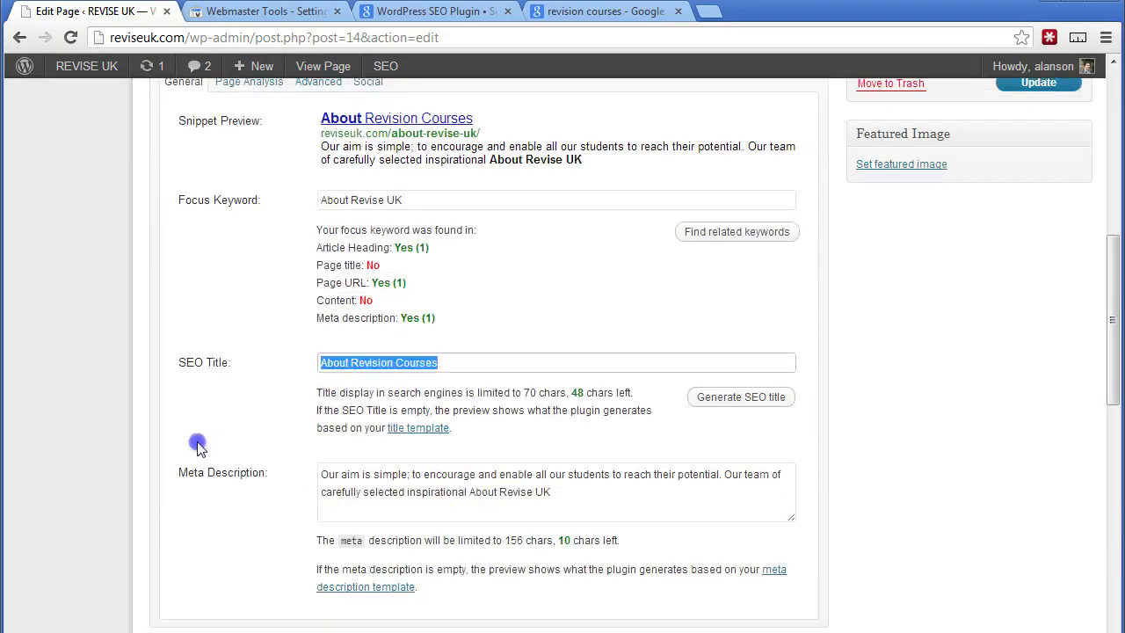
pyautogui.click(492, 364)
pyautogui.scroll(7, 844, 411)
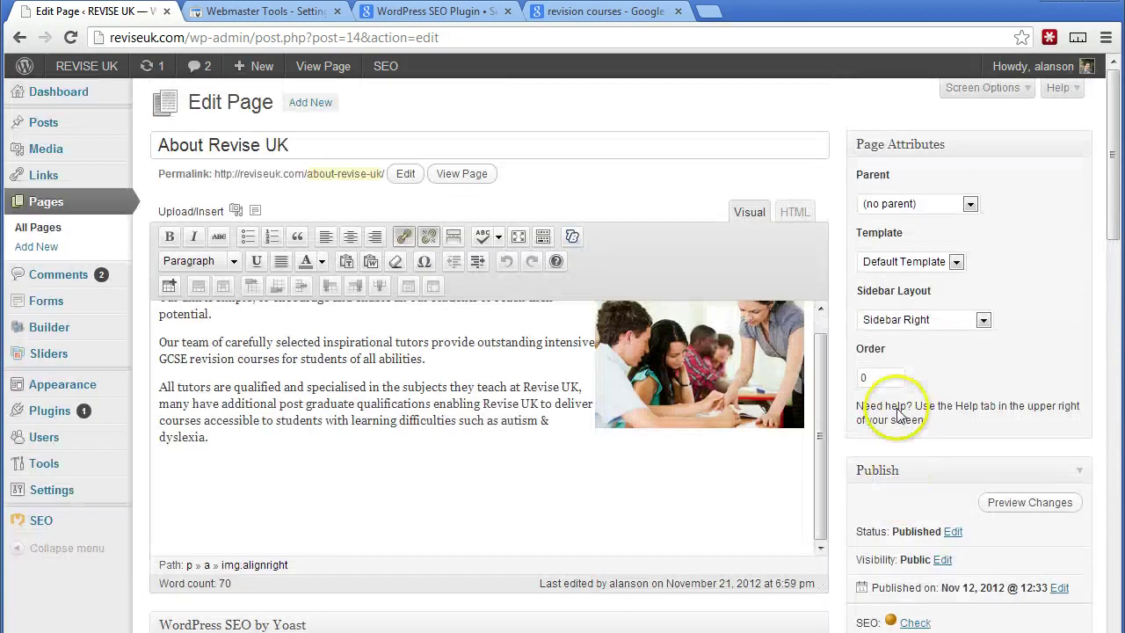
pyautogui.scroll(-5, 899, 413)
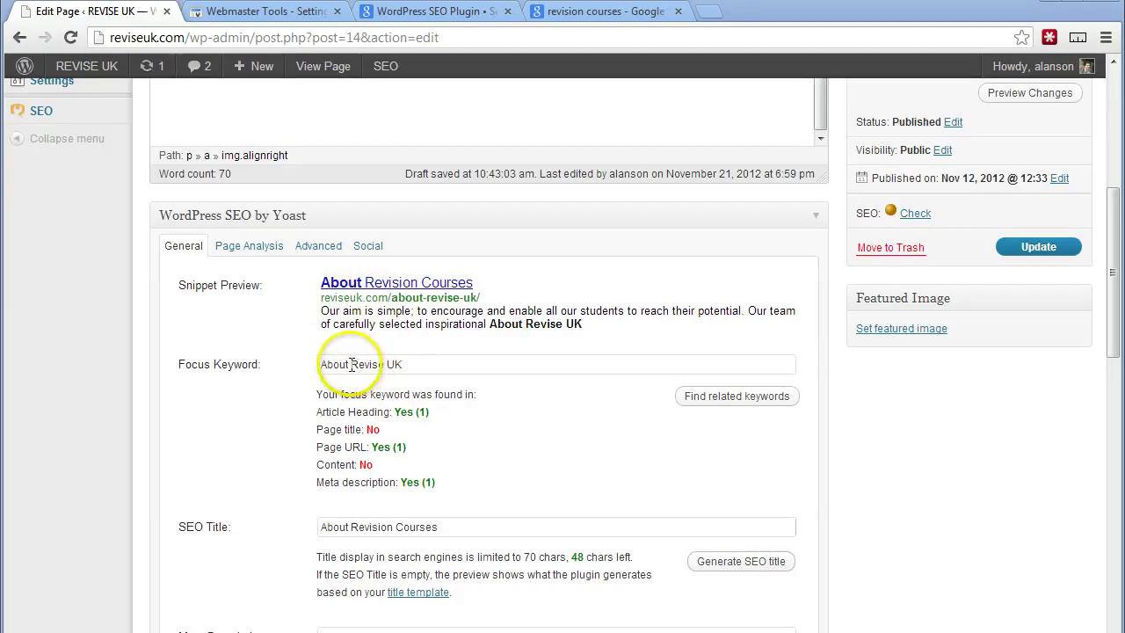
pyautogui.moveTo(351, 526); pyautogui.dragTo(264, 530)
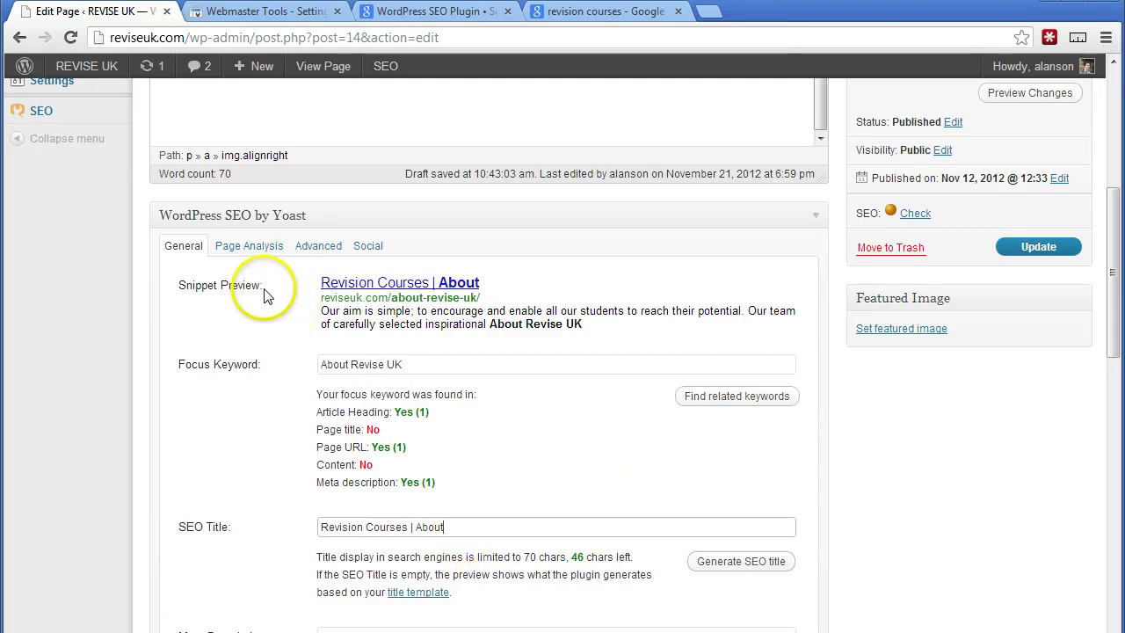
# Step: Return to the Google results for "revision courses" and examine how the result titles use the keyword, including "The Revision Courses"
pyautogui.click(567, 20)
pyautogui.scroll(-5, 466, 330)
pyautogui.scroll(4, 466, 329)
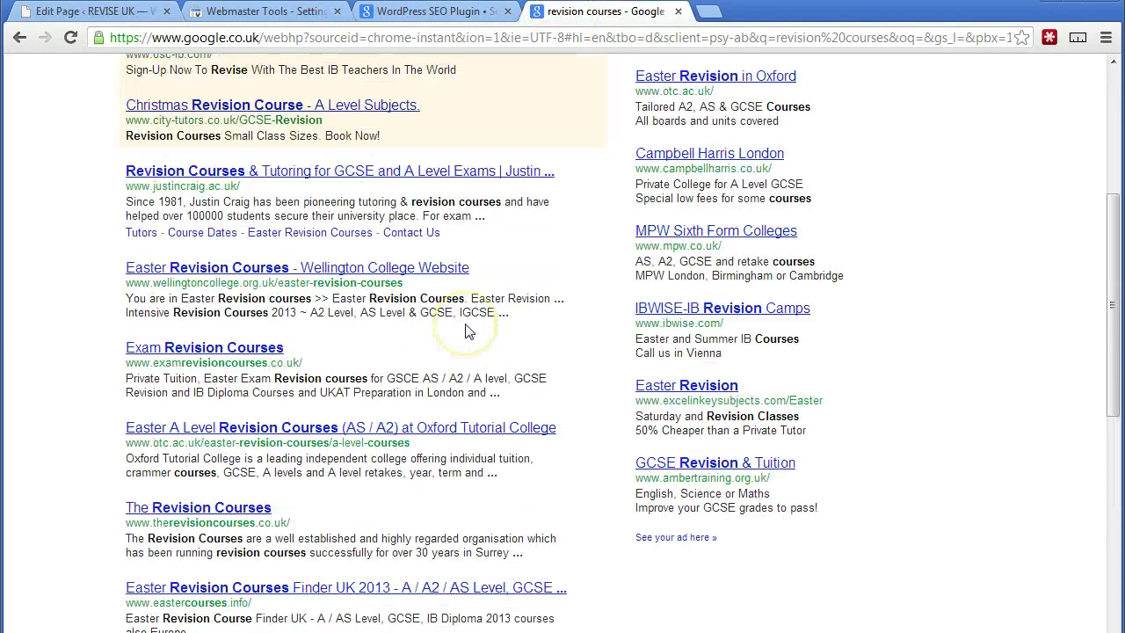
pyautogui.scroll(1, 466, 330)
pyautogui.scroll(-3, 167, 251)
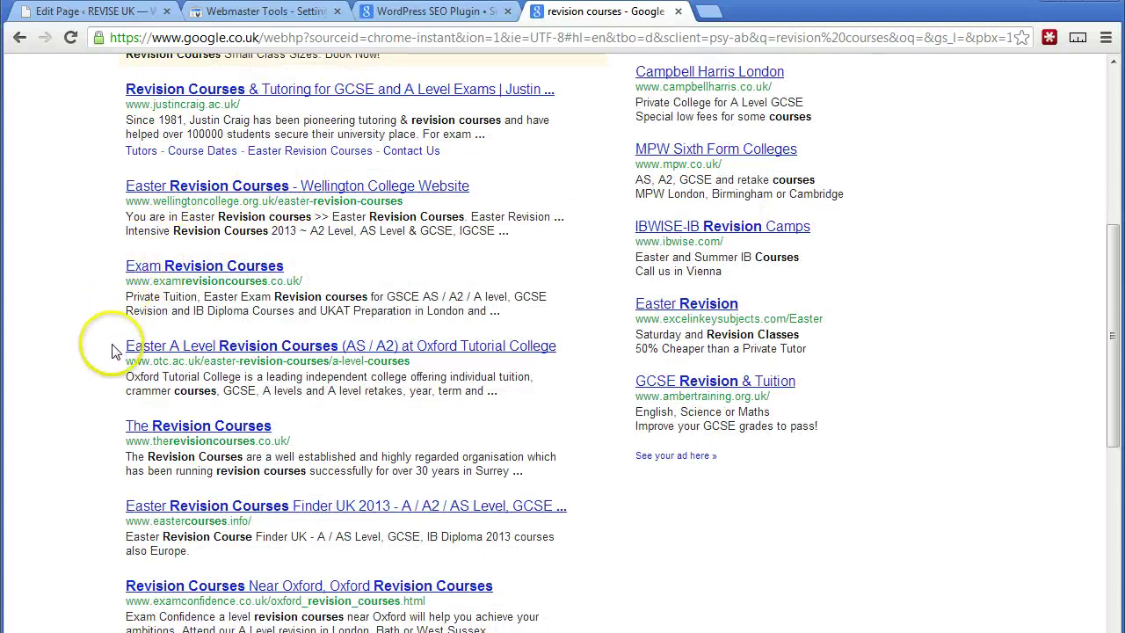
pyautogui.scroll(-5, 112, 352)
pyautogui.scroll(4, 238, 274)
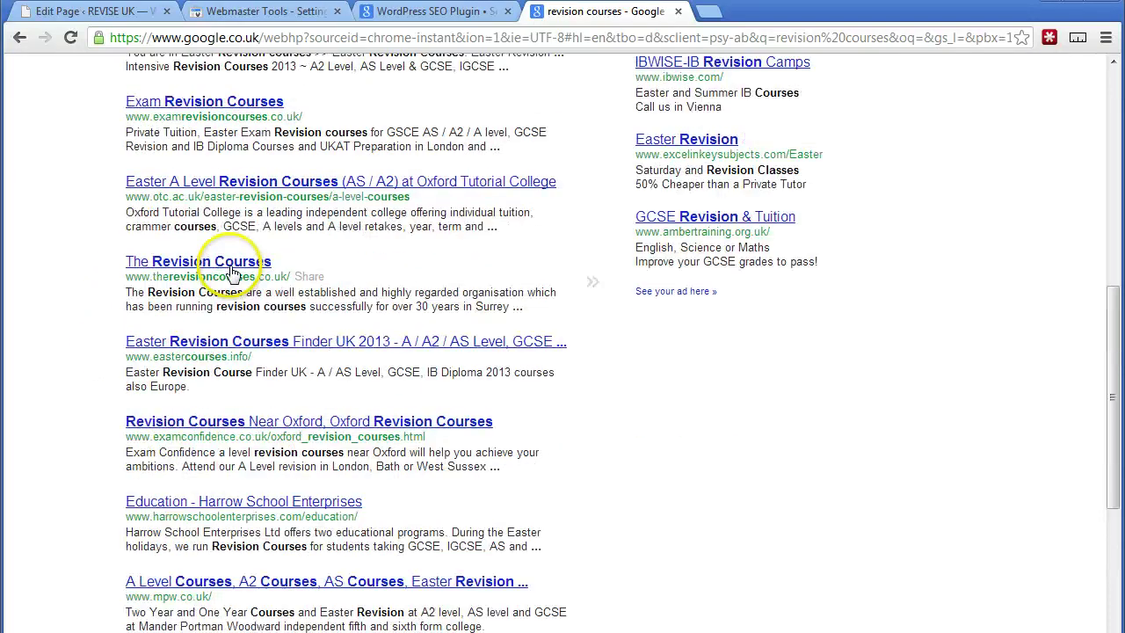
pyautogui.scroll(1, 233, 274)
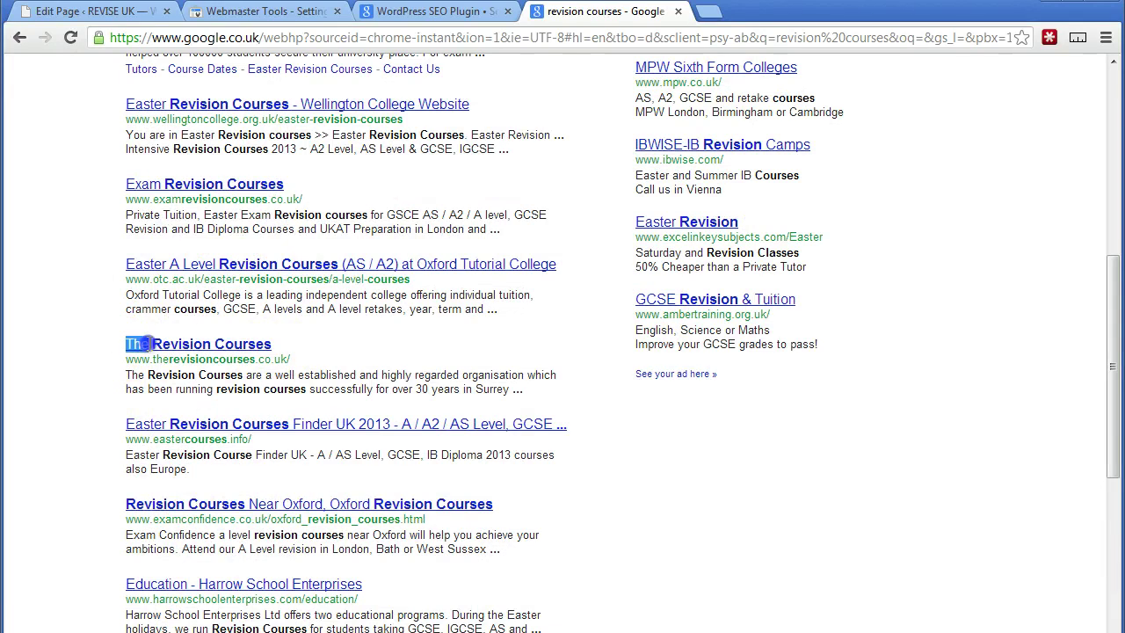
pyautogui.click(80, 351)
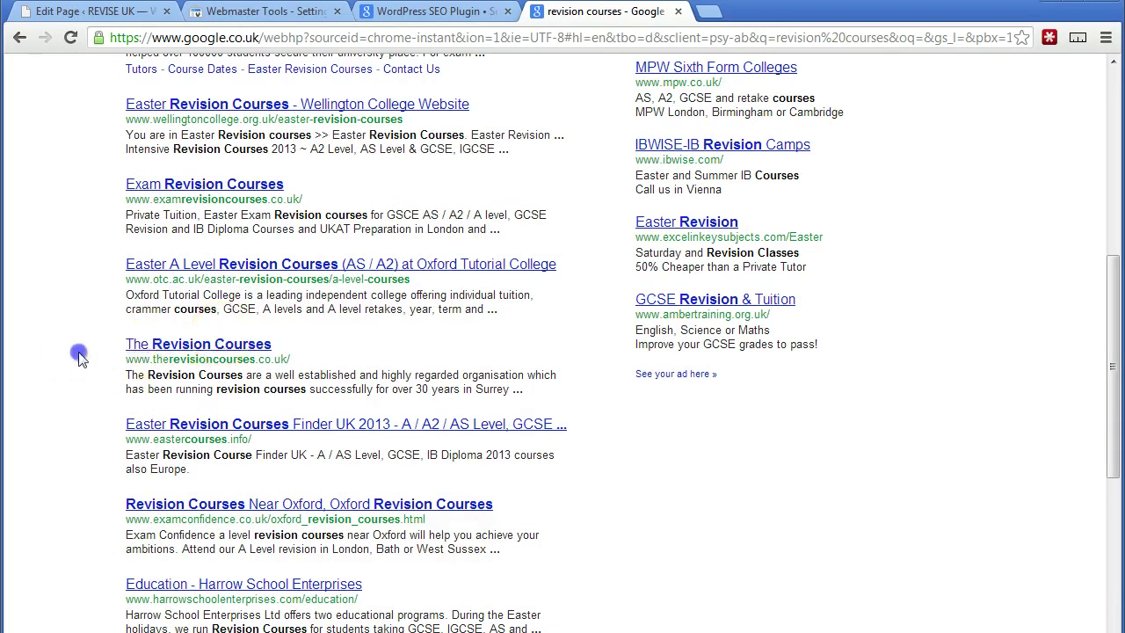
# Step: Go back to the first non-ad Google result and highlight the opening words of its title
pyautogui.scroll(-3, 80, 352)
pyautogui.scroll(3, 79, 356)
pyautogui.scroll(5, 98, 417)
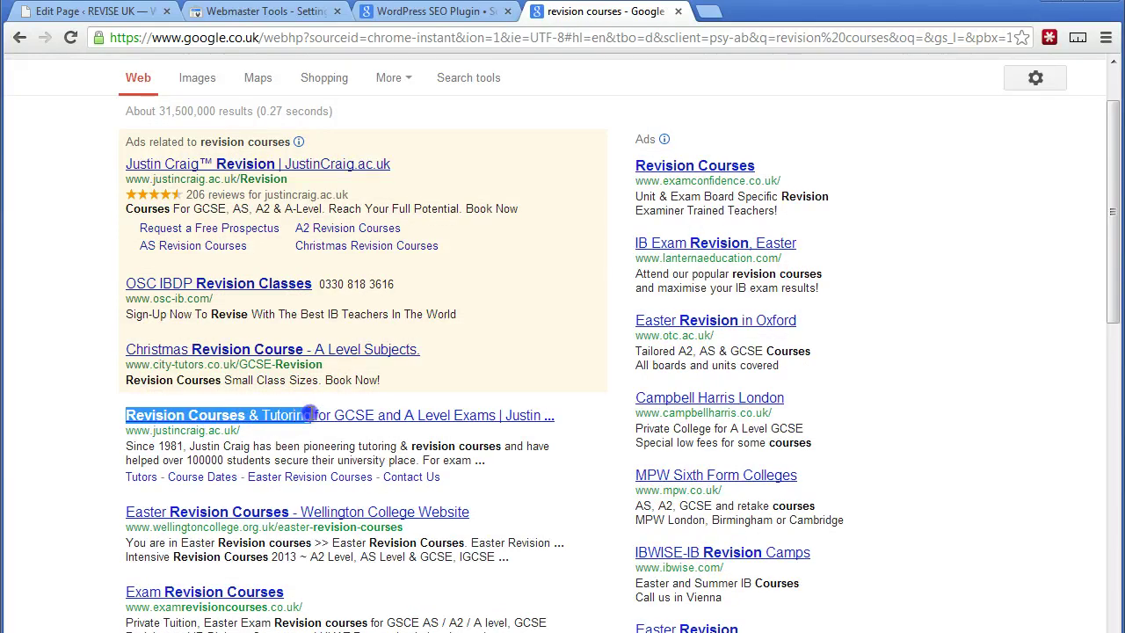
pyautogui.moveTo(91, 422); pyautogui.dragTo(400, 419)
pyautogui.click(74, 425)
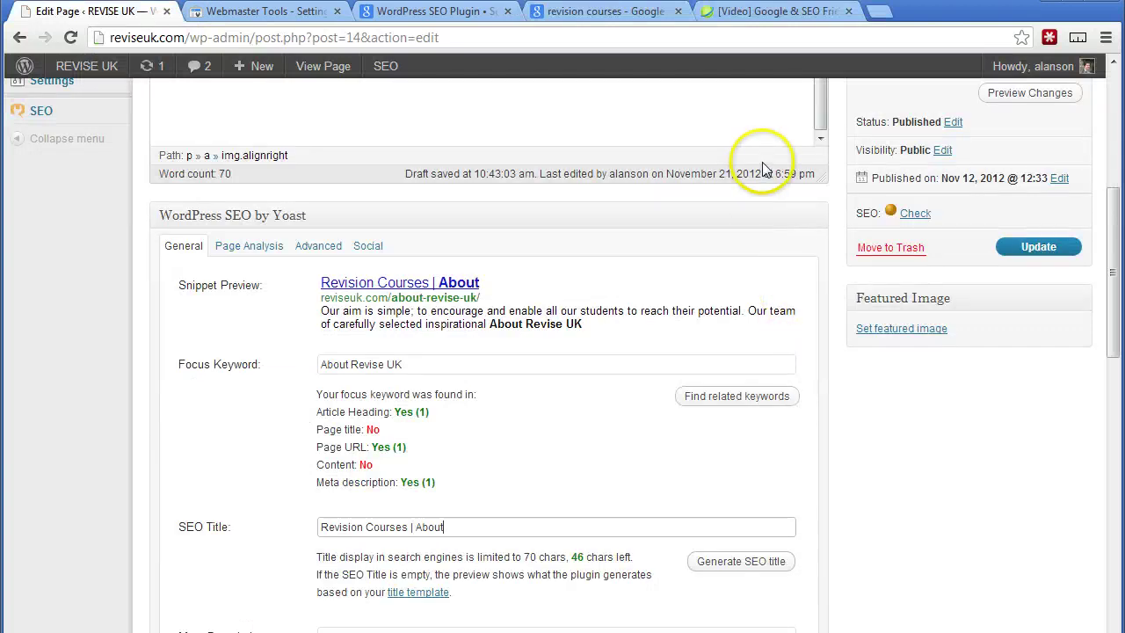
# Step: Switch to the SEO Book article on Google and SEO friendly page titles and skim its tips
pyautogui.click(796, 21)
pyautogui.scroll(-5, 706, 394)
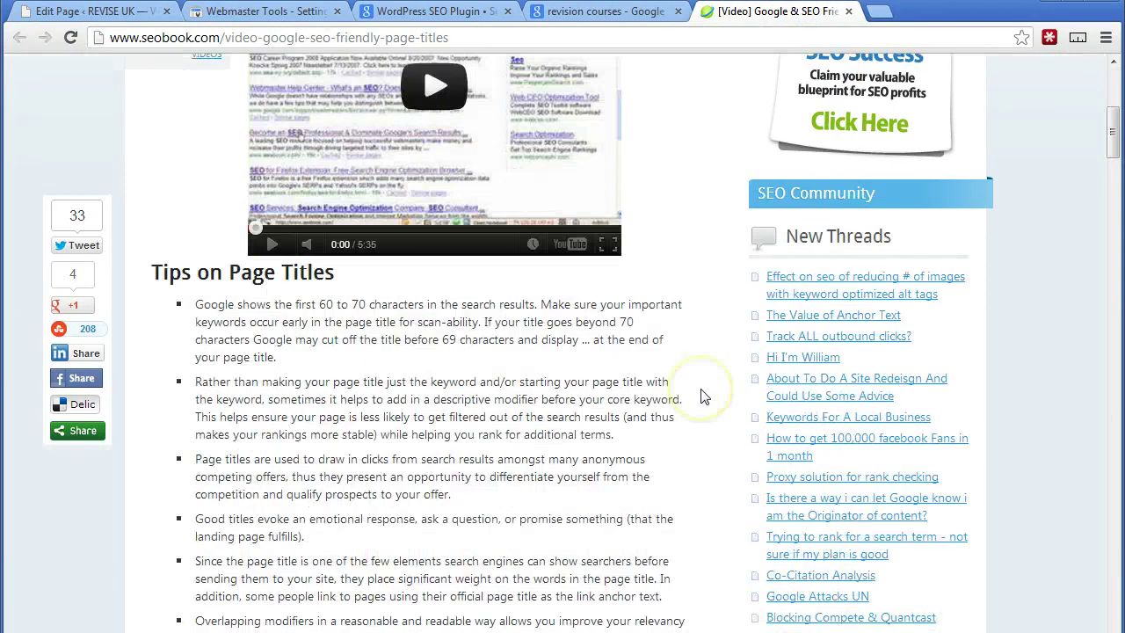
pyautogui.scroll(5, 703, 398)
pyautogui.scroll(-3, 676, 382)
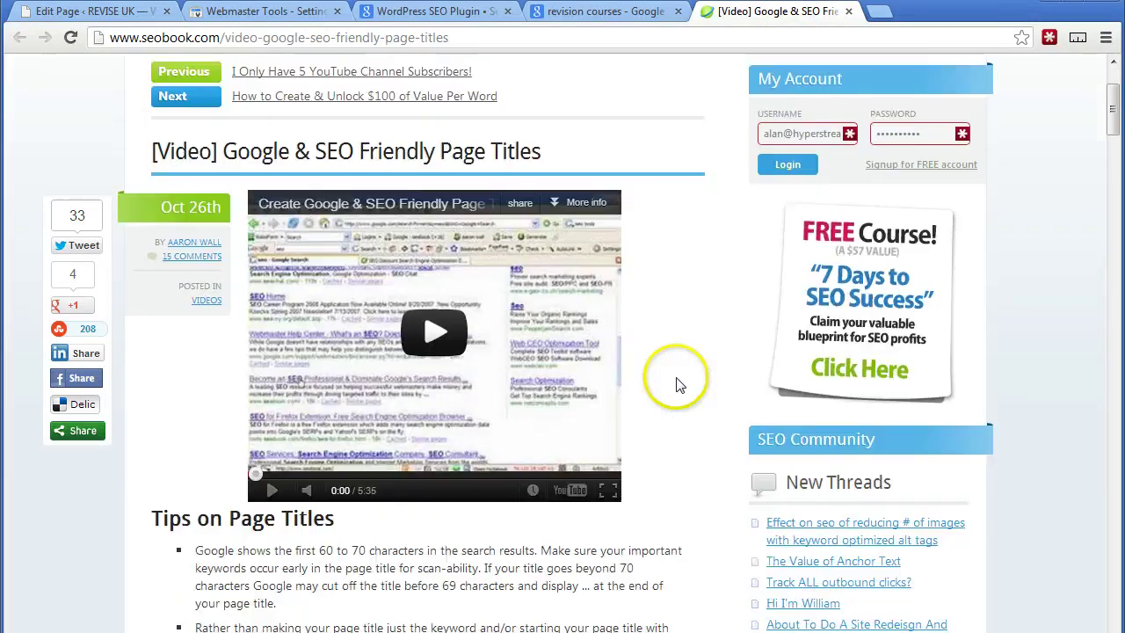
pyautogui.scroll(3, 676, 383)
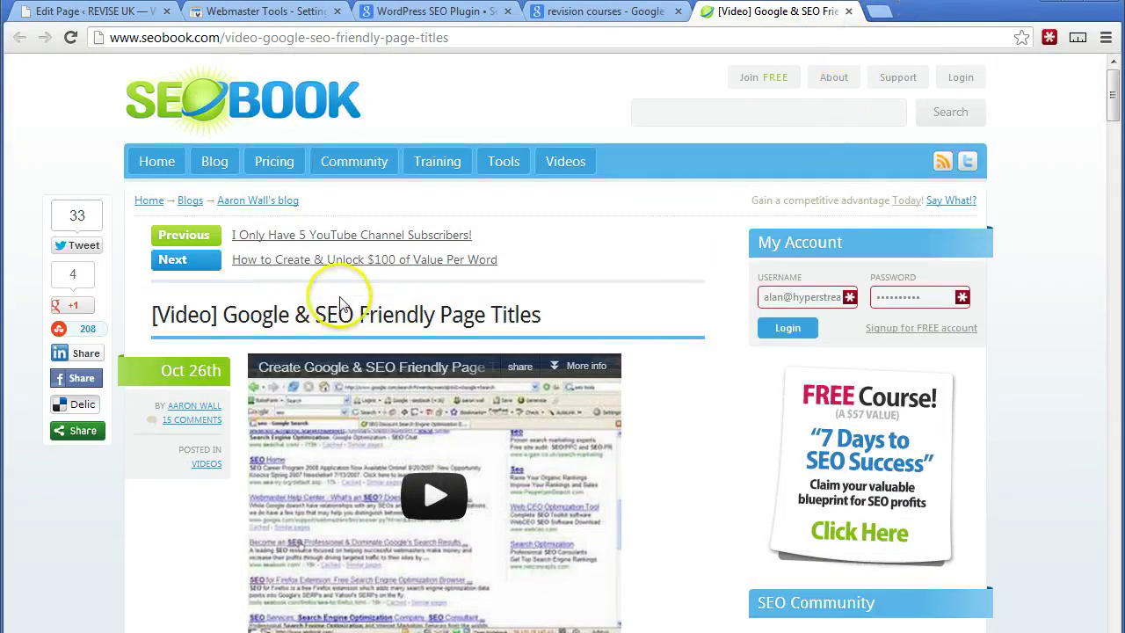
# Step: Open the SEOmoz website in a new browser tab
pyautogui.click(886, 17)
pyautogui.write('seom')
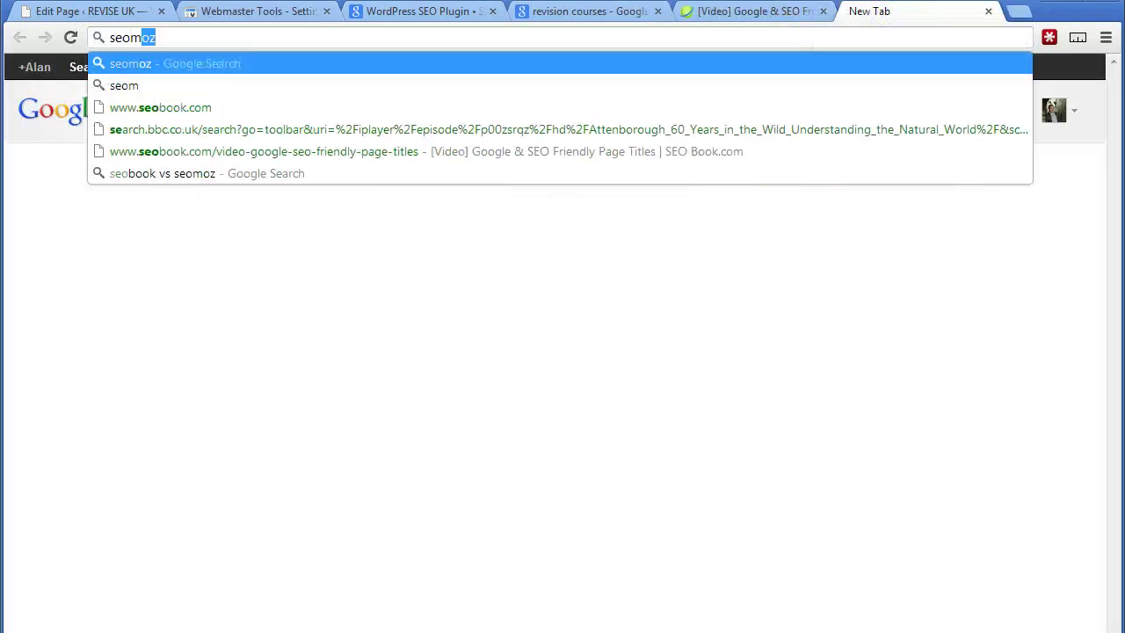
pyautogui.write('oz')
pyautogui.press('Down')
pyautogui.press('Return')
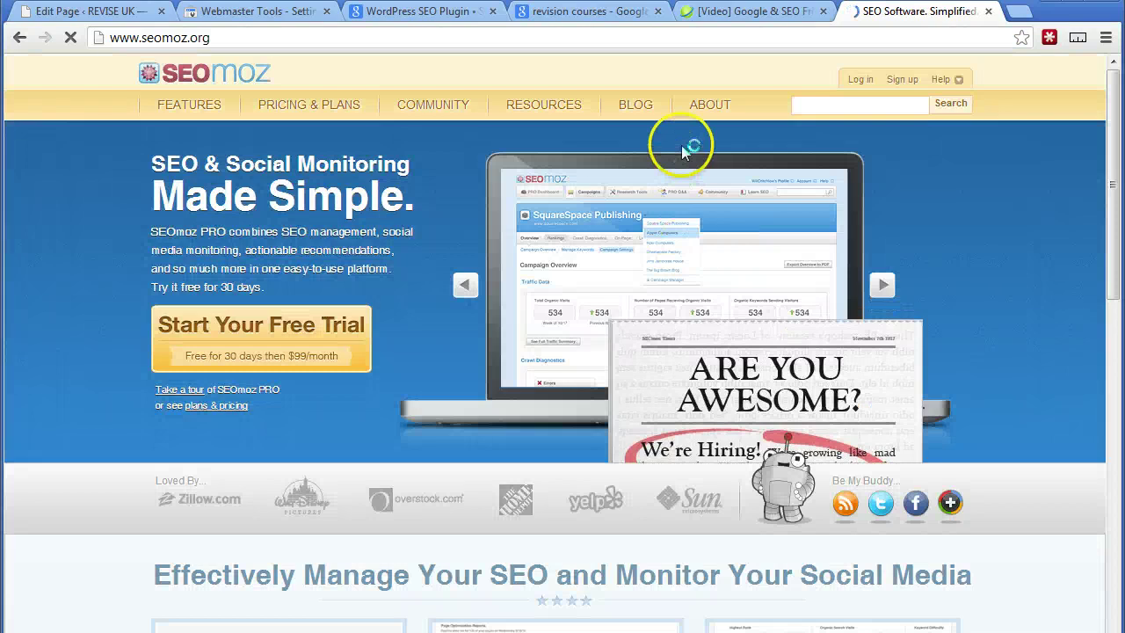
# Step: Open the SEOmoz blog and look through its latest posts
pyautogui.click(636, 104)
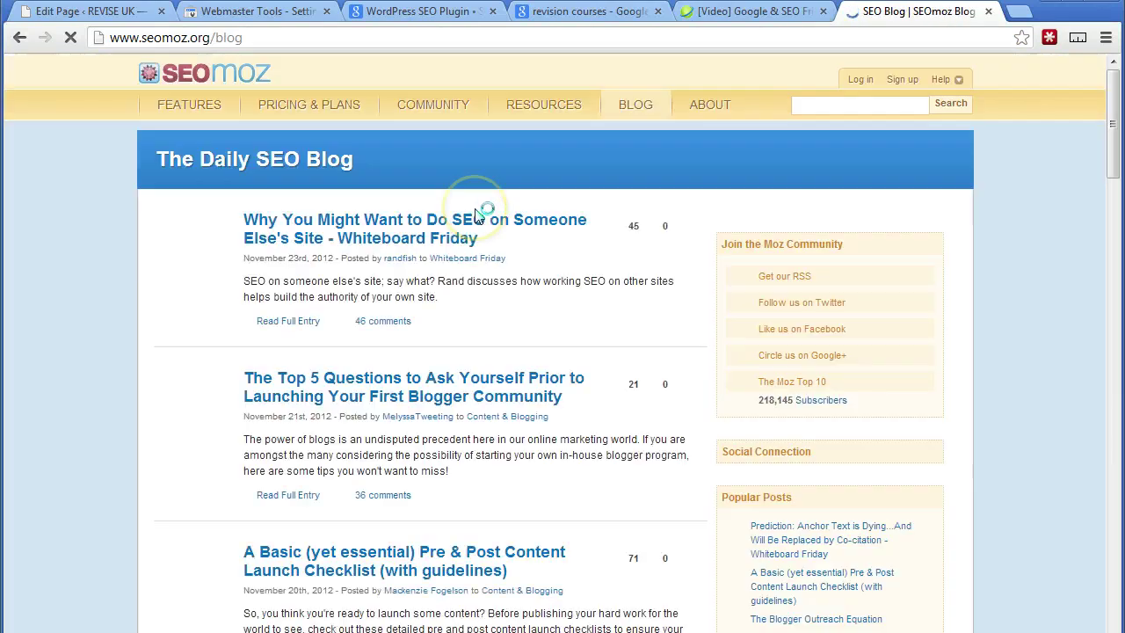
pyautogui.scroll(-5, 430, 415)
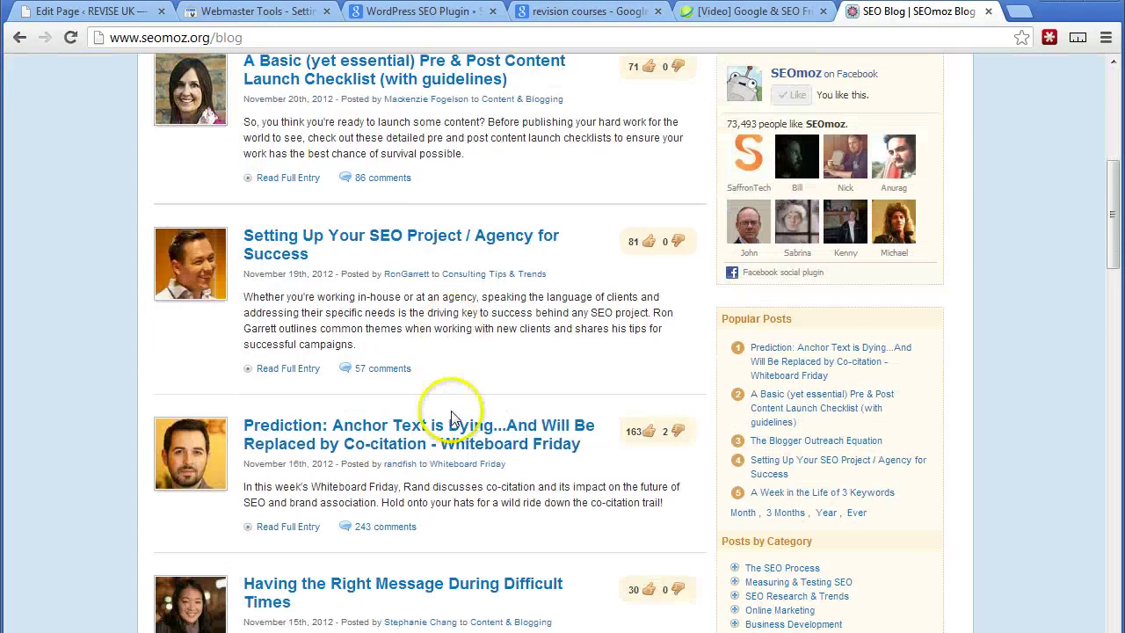
pyautogui.scroll(5, 448, 410)
pyautogui.scroll(-4, 452, 422)
pyautogui.scroll(4, 447, 409)
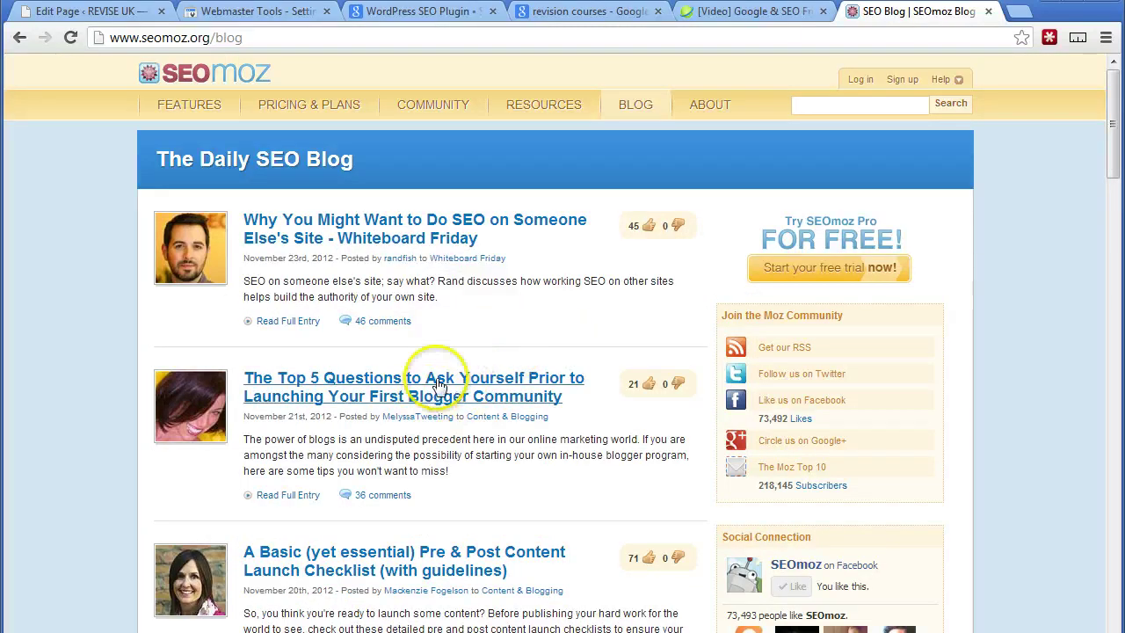
# Step: Return to the About page's editor and review its content and WordPress SEO by Yoast fields
pyautogui.click(126, 19)
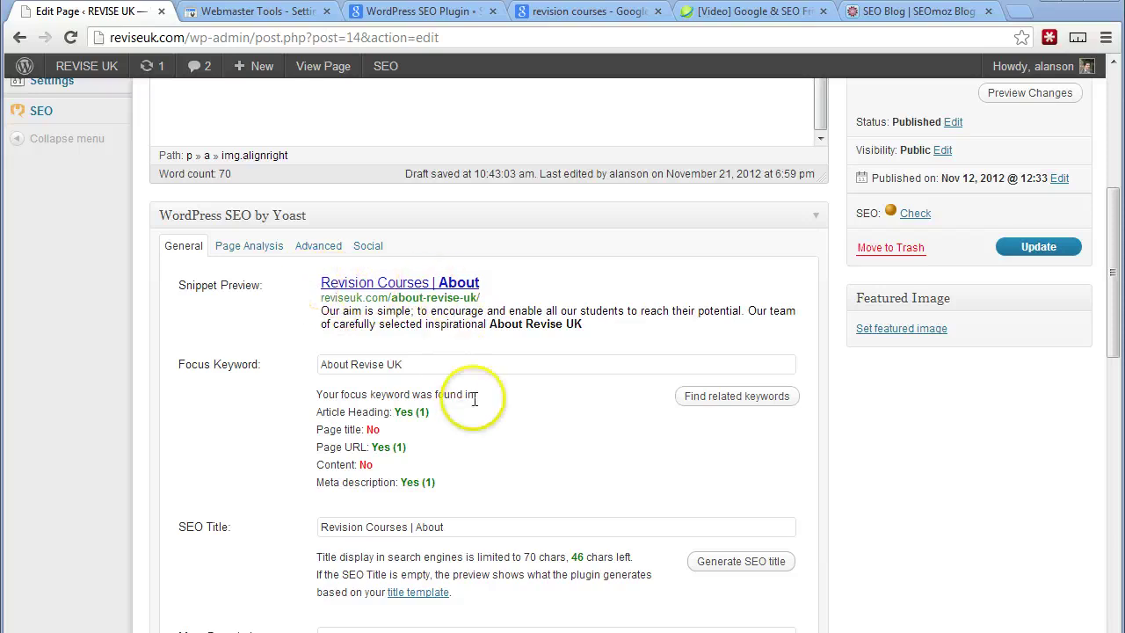
pyautogui.scroll(3, 479, 396)
pyautogui.scroll(-5, 497, 455)
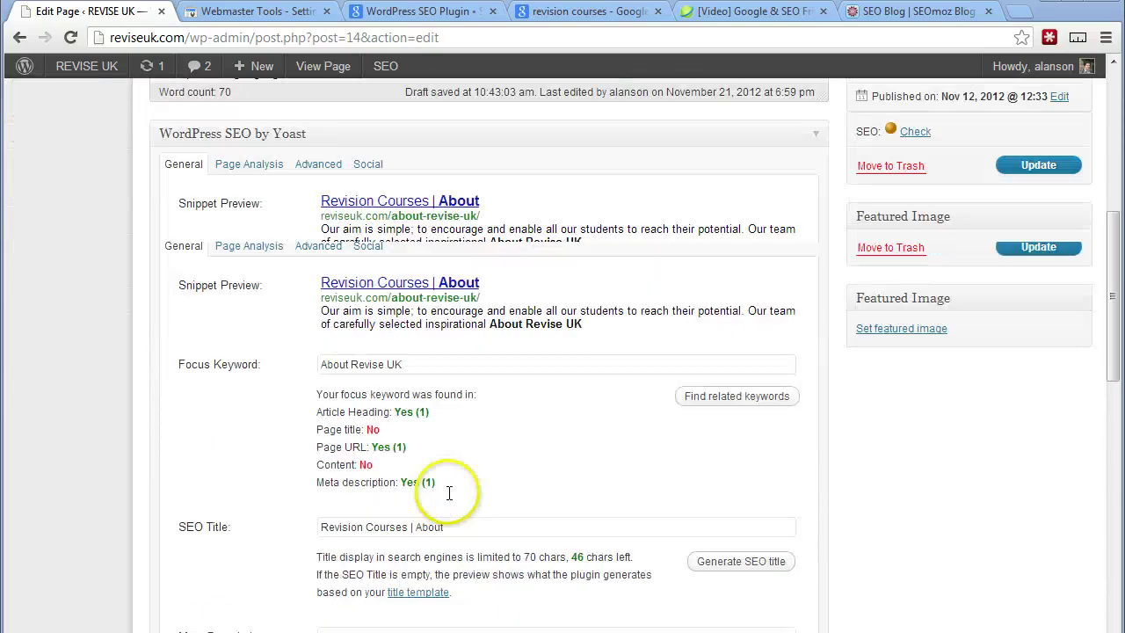
pyautogui.scroll(3, 452, 477)
pyautogui.scroll(-2, 378, 467)
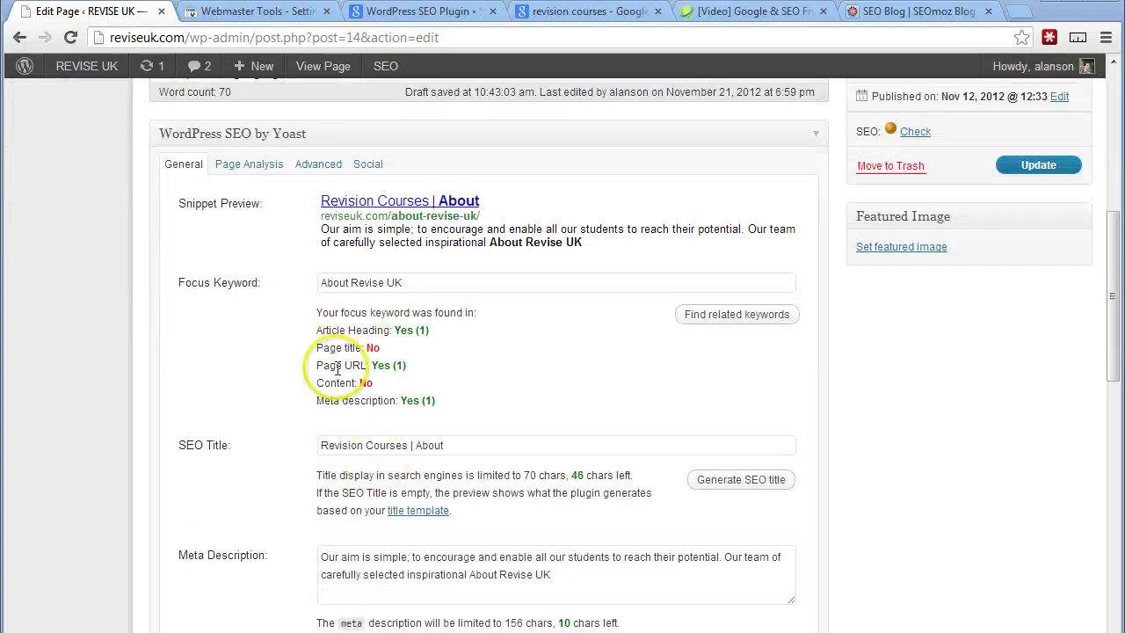
pyautogui.scroll(4, 290, 326)
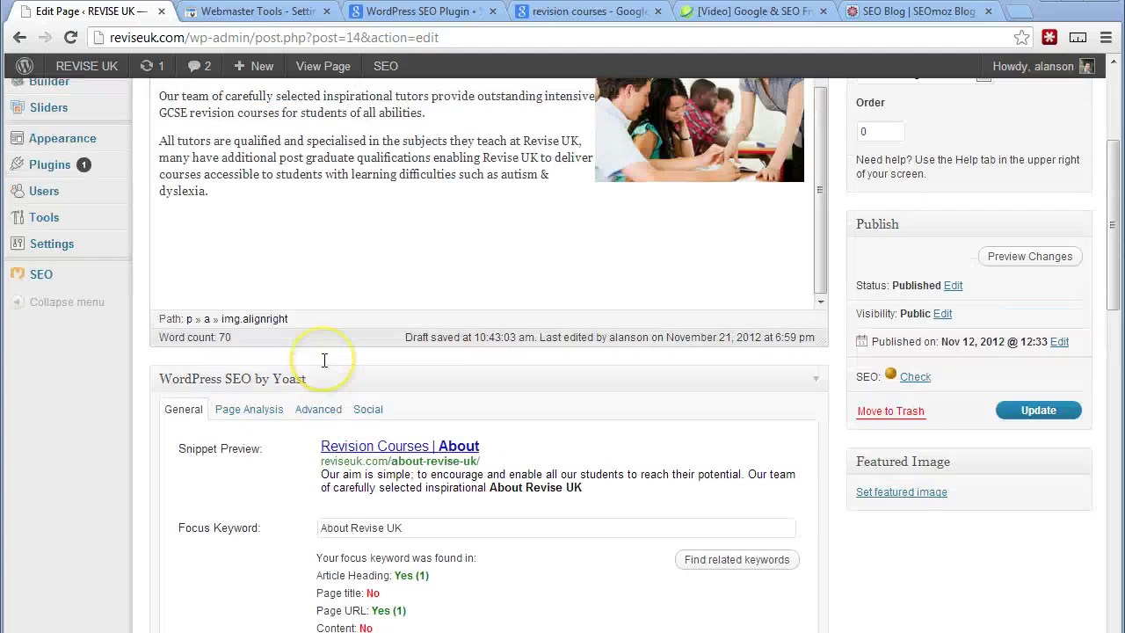
# Step: Open the Yoast SEO plugin's Titles & Metas settings, review the general options, and show the Post Types title templates
pyautogui.moveTo(53, 356)
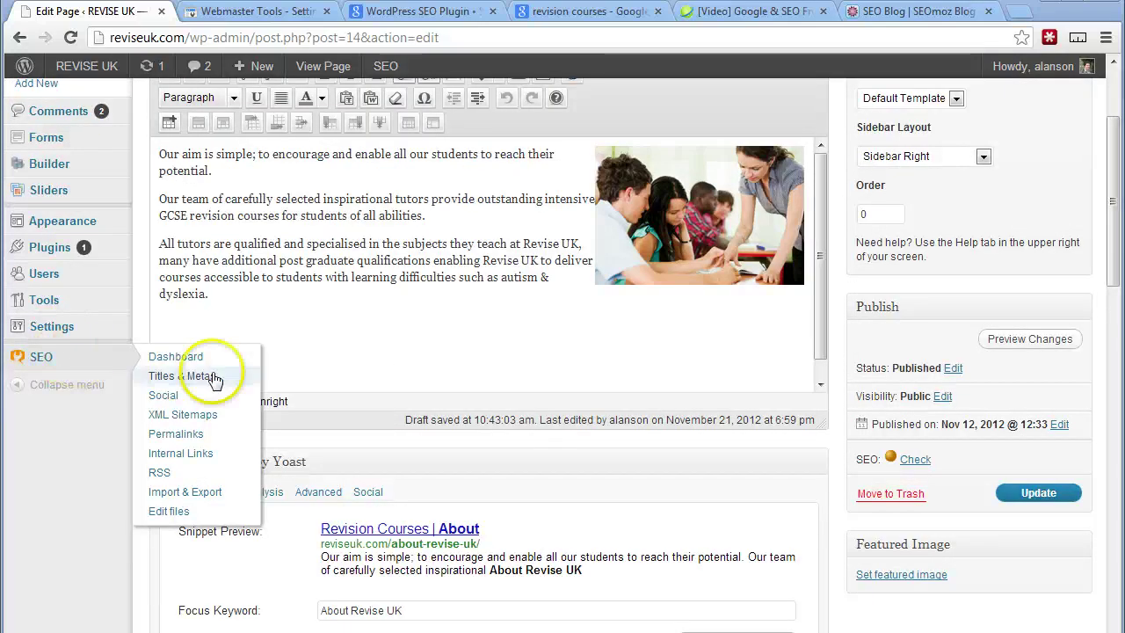
pyautogui.click(165, 384)
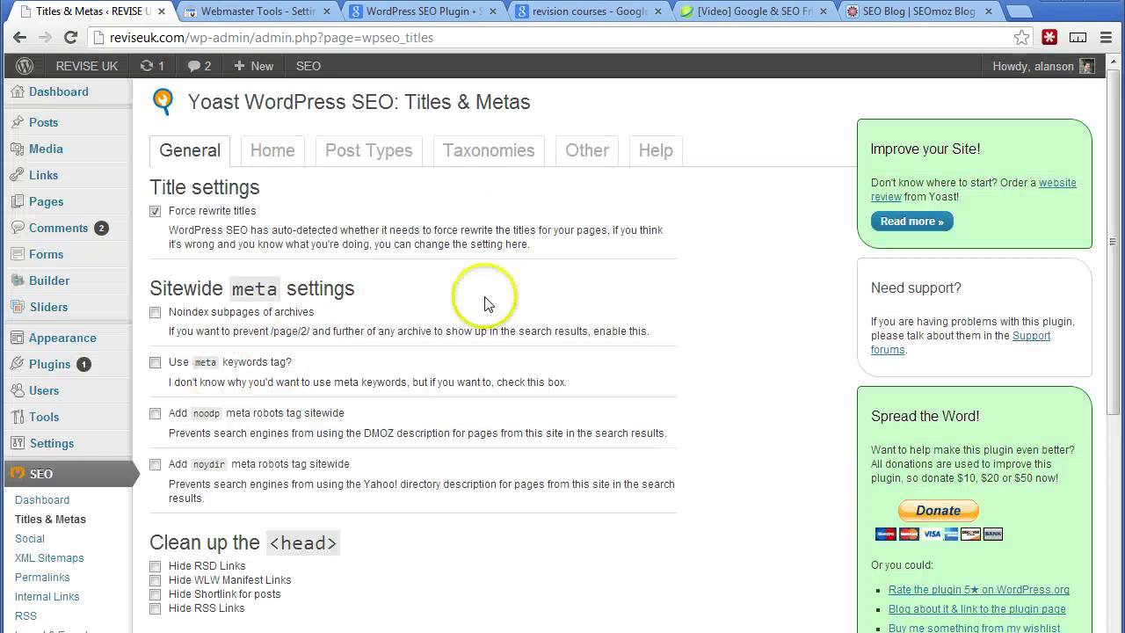
pyautogui.scroll(-4, 484, 304)
pyautogui.scroll(4, 484, 305)
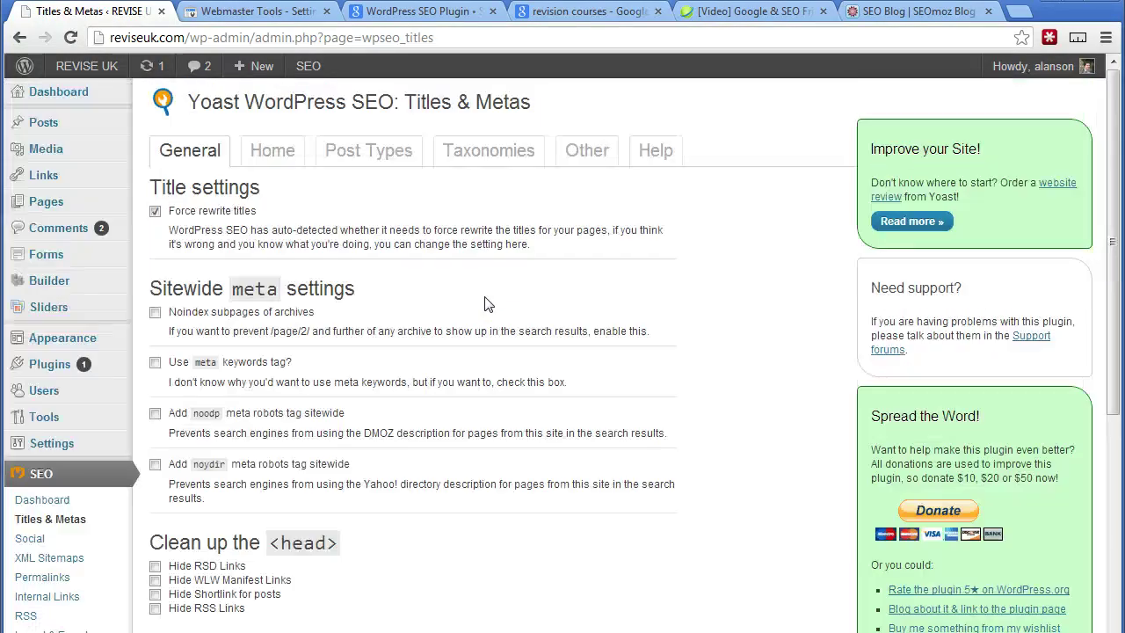
pyautogui.click(276, 154)
pyautogui.click(349, 166)
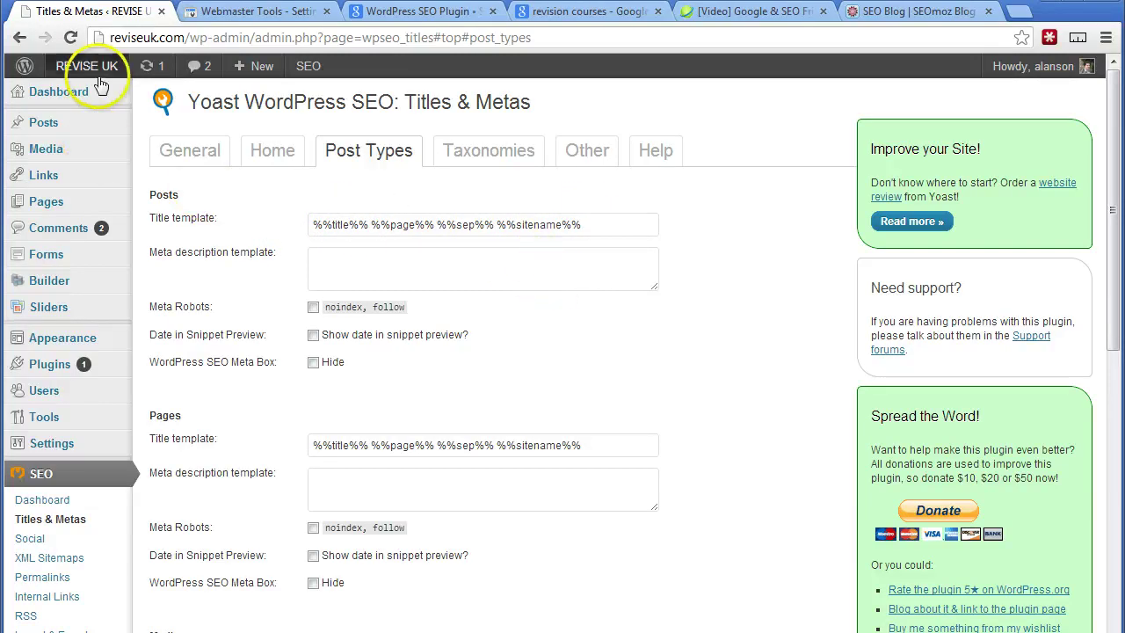
# Step: Visit the site's Fees page to check its heading against its browser title, then return to the Post Types templates
pyautogui.moveTo(88, 69)
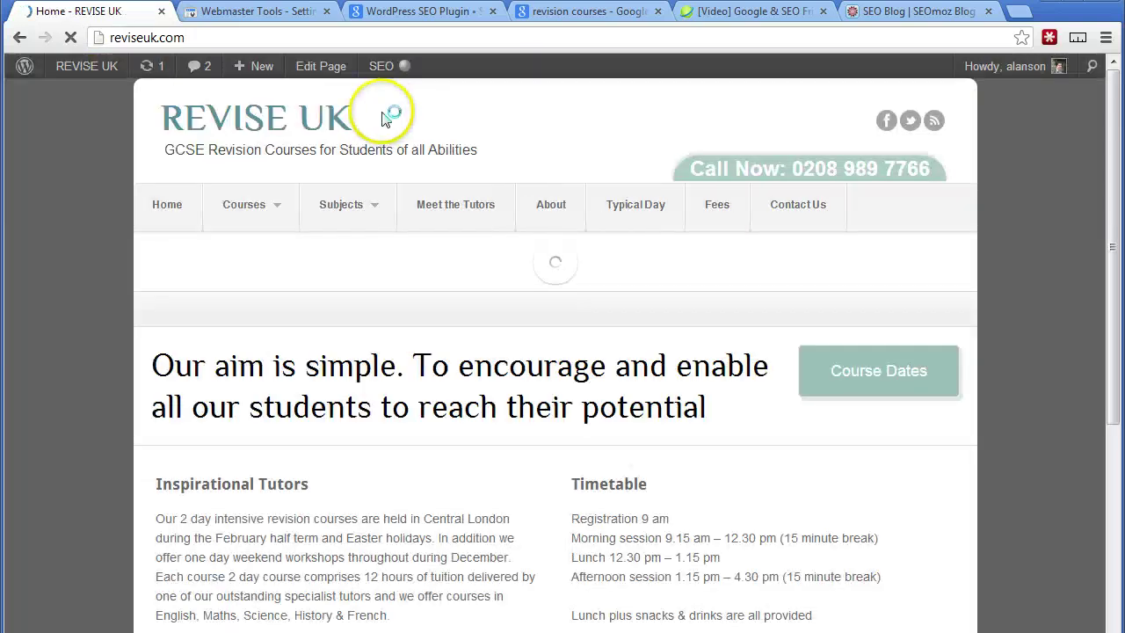
pyautogui.click(717, 206)
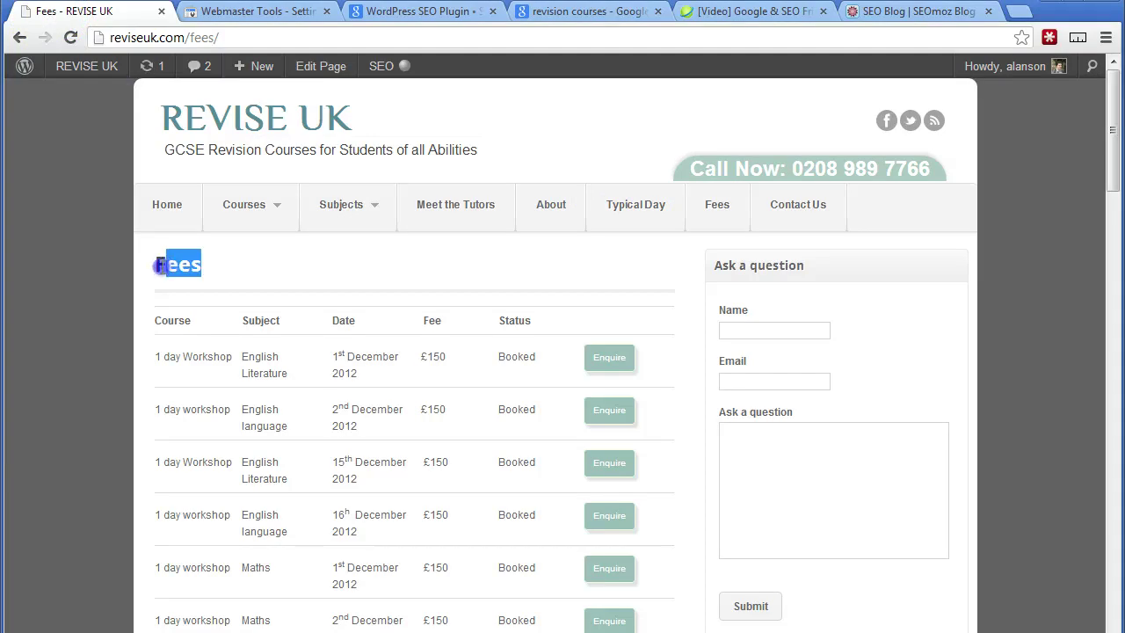
pyautogui.click(220, 269)
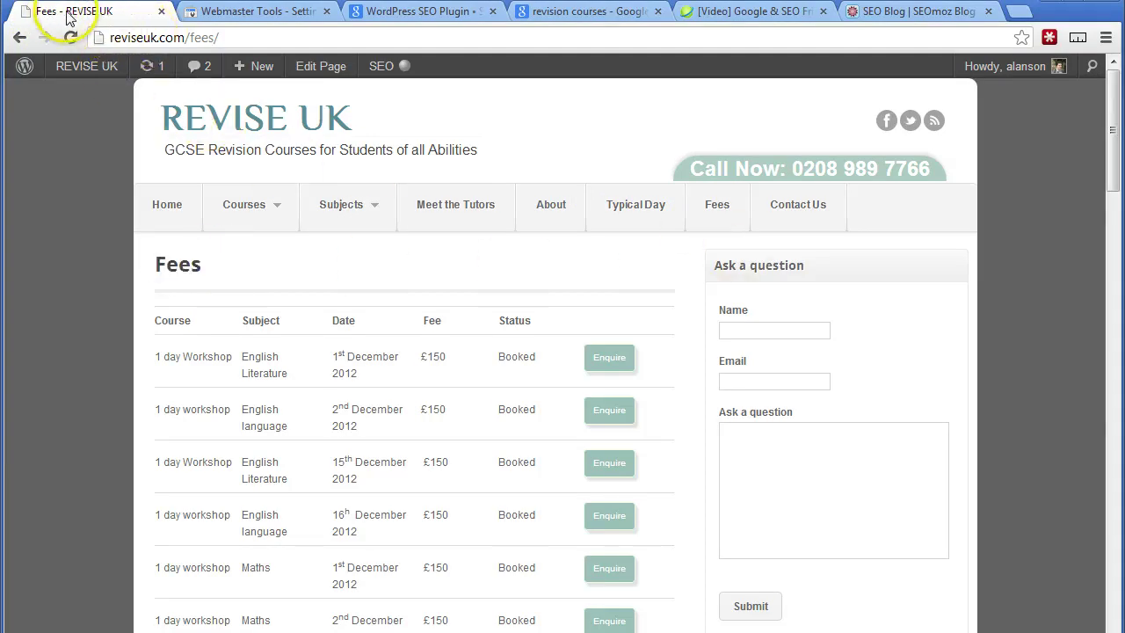
pyautogui.click(19, 37)
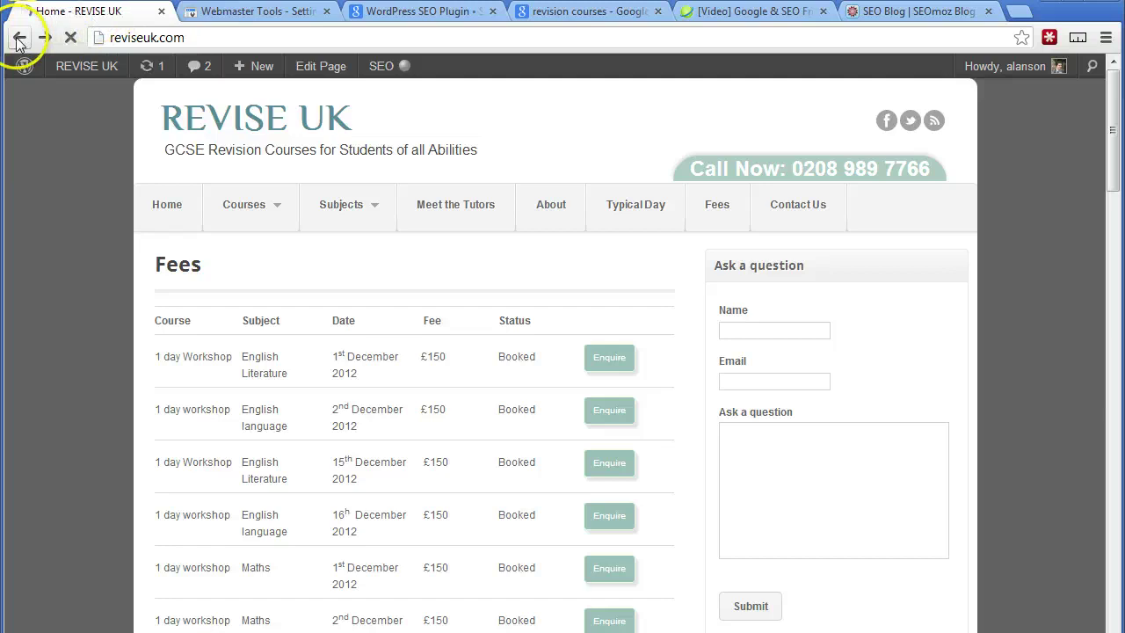
pyautogui.click(19, 39)
# Step: Highlight the title, page and separator variables in the Posts title template one after another
pyautogui.click(344, 226)
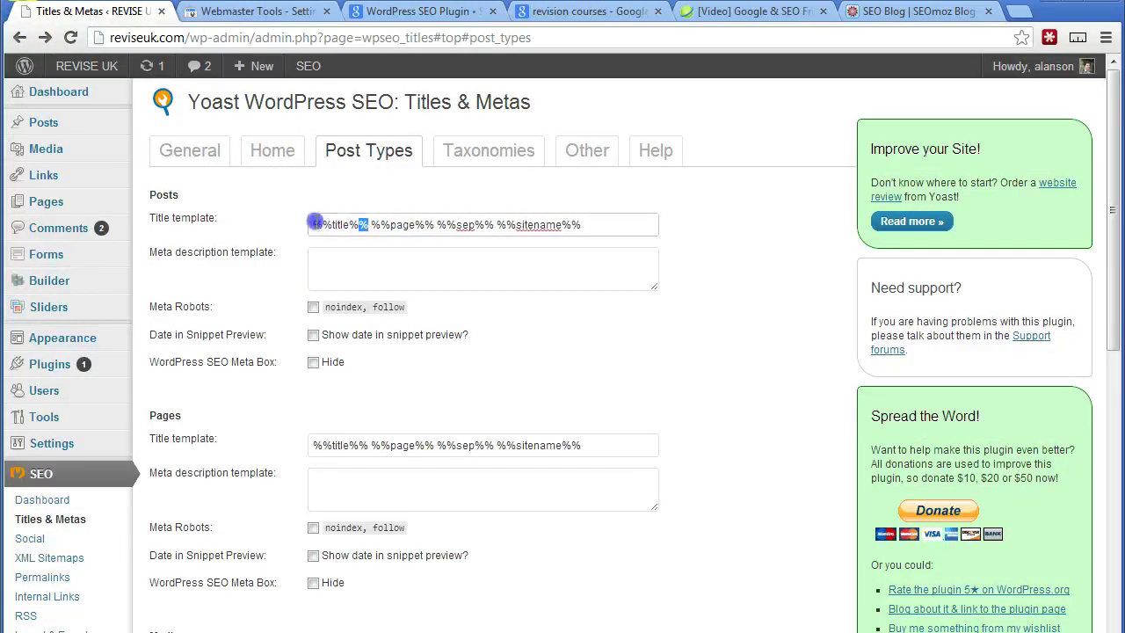
pyautogui.moveTo(434, 226); pyautogui.dragTo(427, 225)
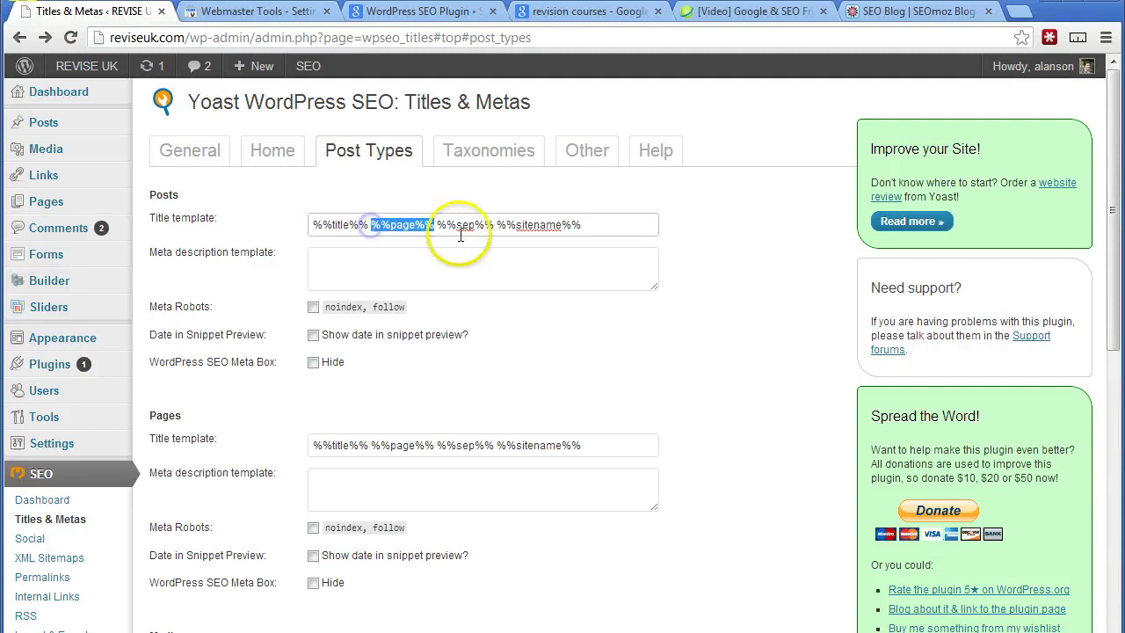
pyautogui.moveTo(485, 226); pyautogui.dragTo(467, 225)
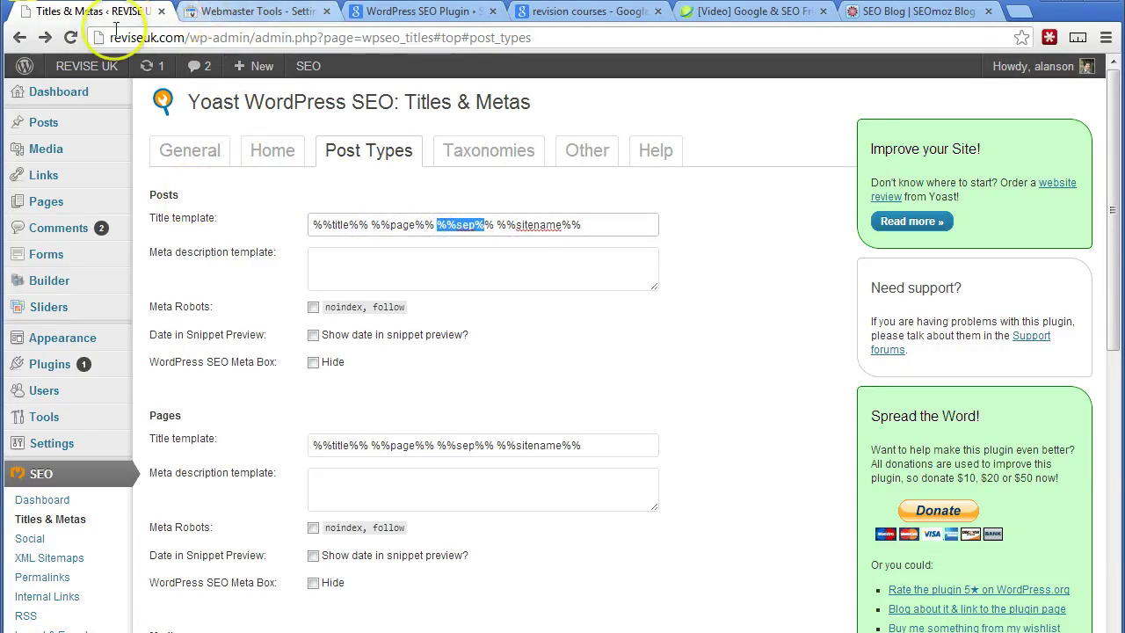
# Step: Load reviseuk.com in a new browser tab and open the site's Fees page
pyautogui.click(215, 14)
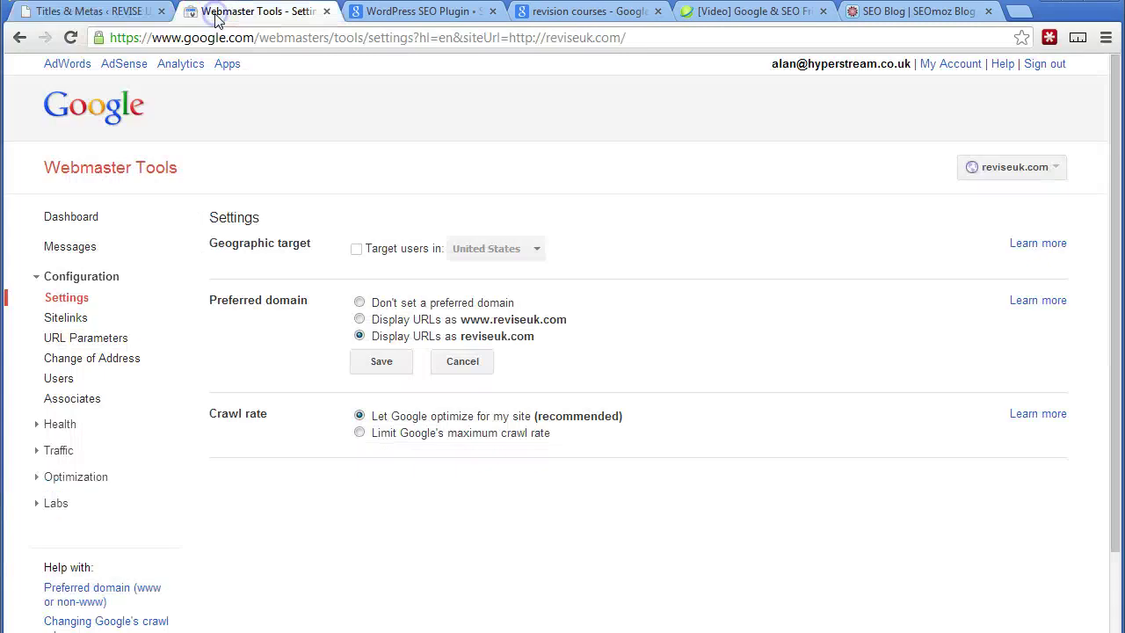
pyautogui.click(110, 18)
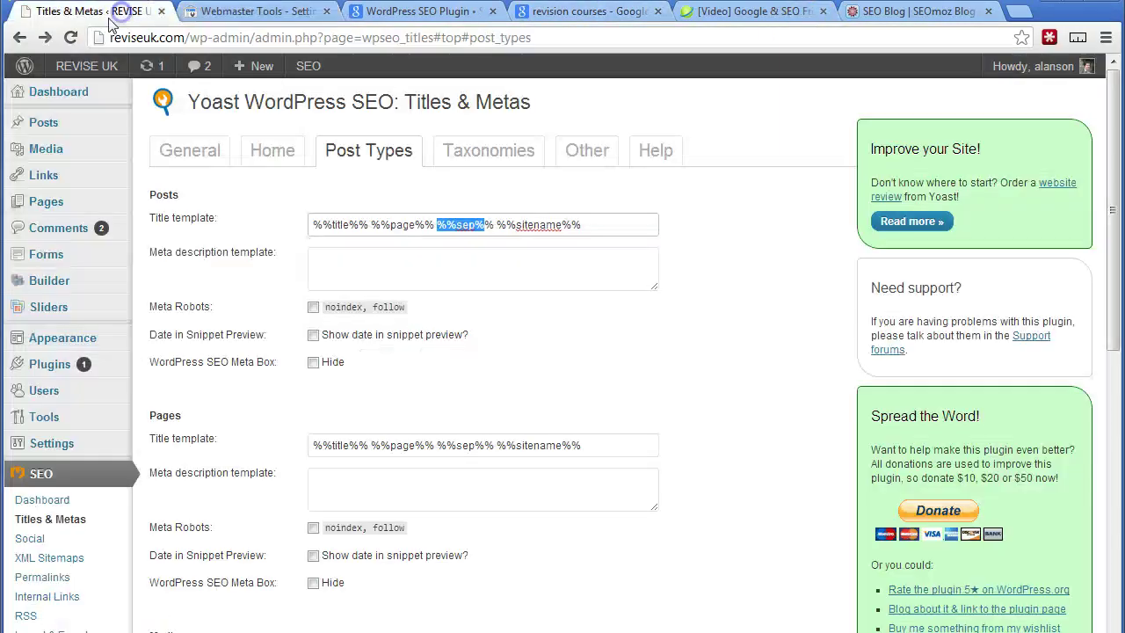
pyautogui.click(183, 38)
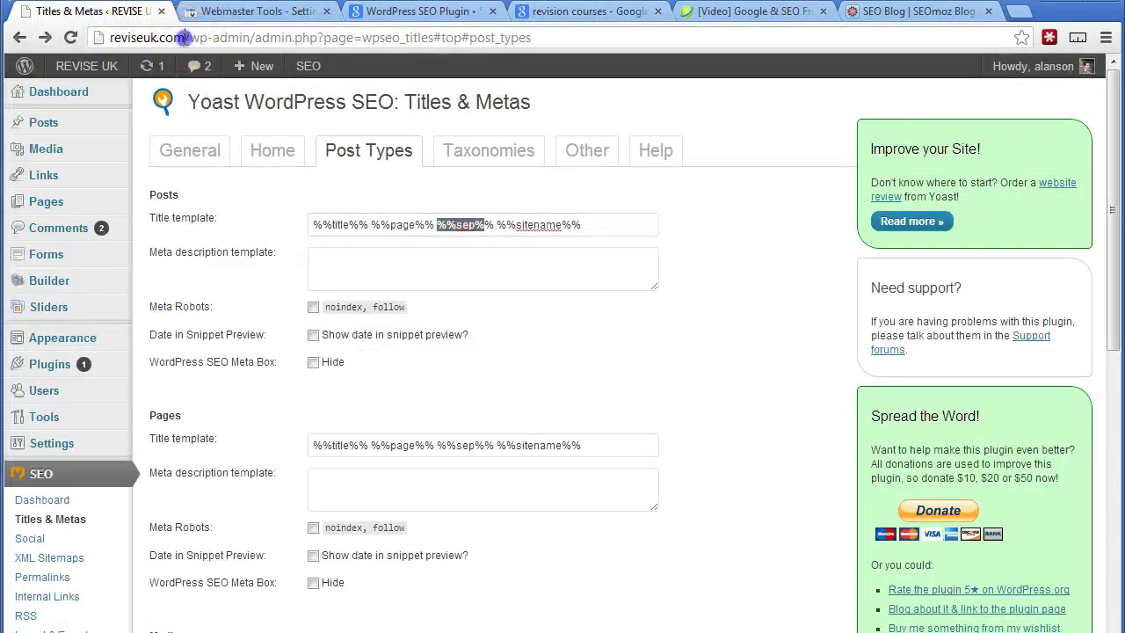
pyautogui.click(1020, 12)
pyautogui.write('http://reviseuk.com')
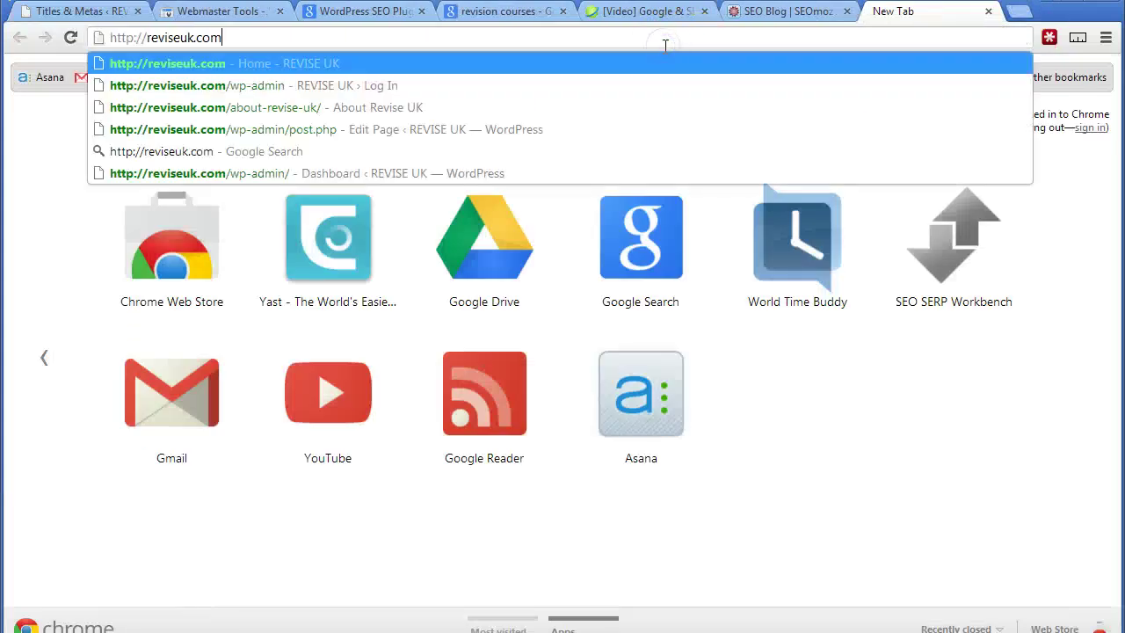
pyautogui.press('Return')
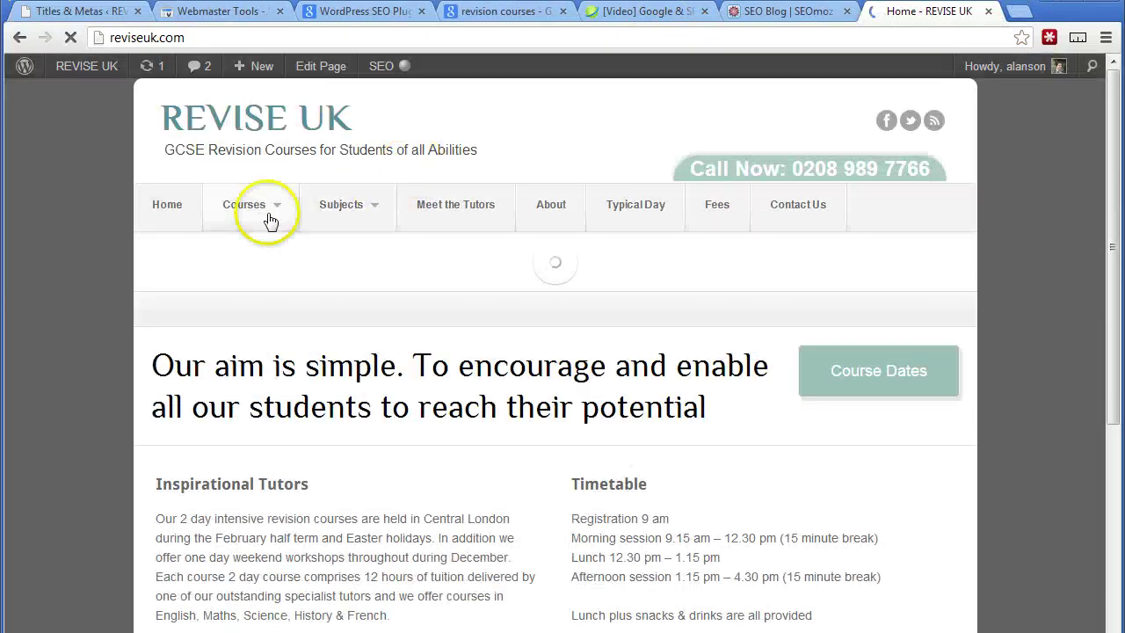
pyautogui.click(690, 195)
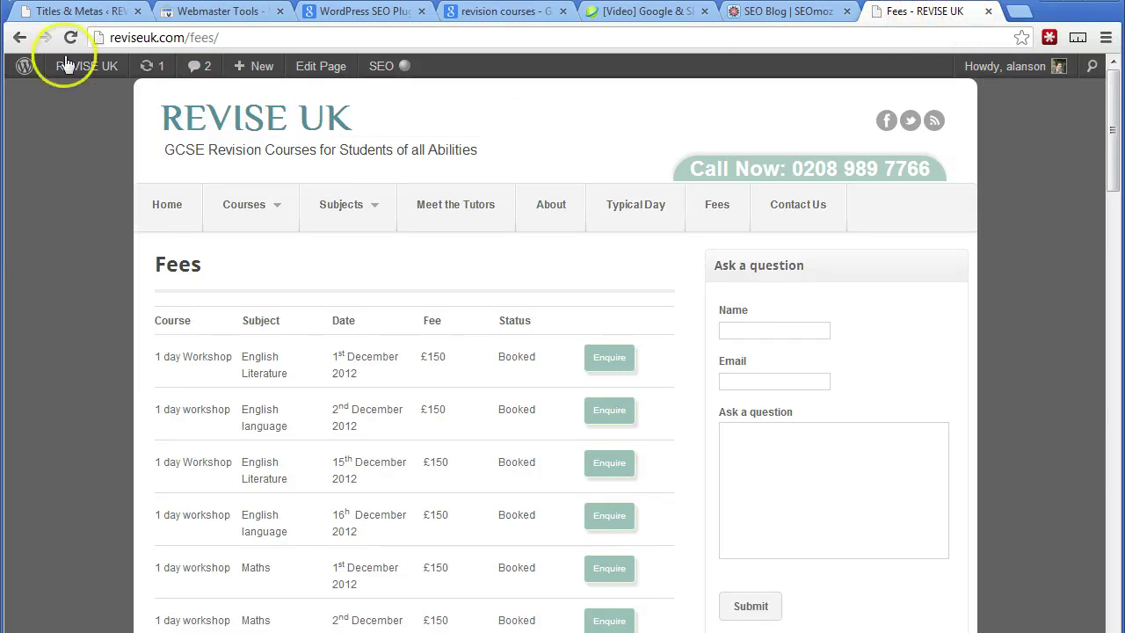
# Step: Return to Yoast's Post Types settings, review the title and meta description templates, and highlight the title variable in the Posts title template
pyautogui.click(86, 11)
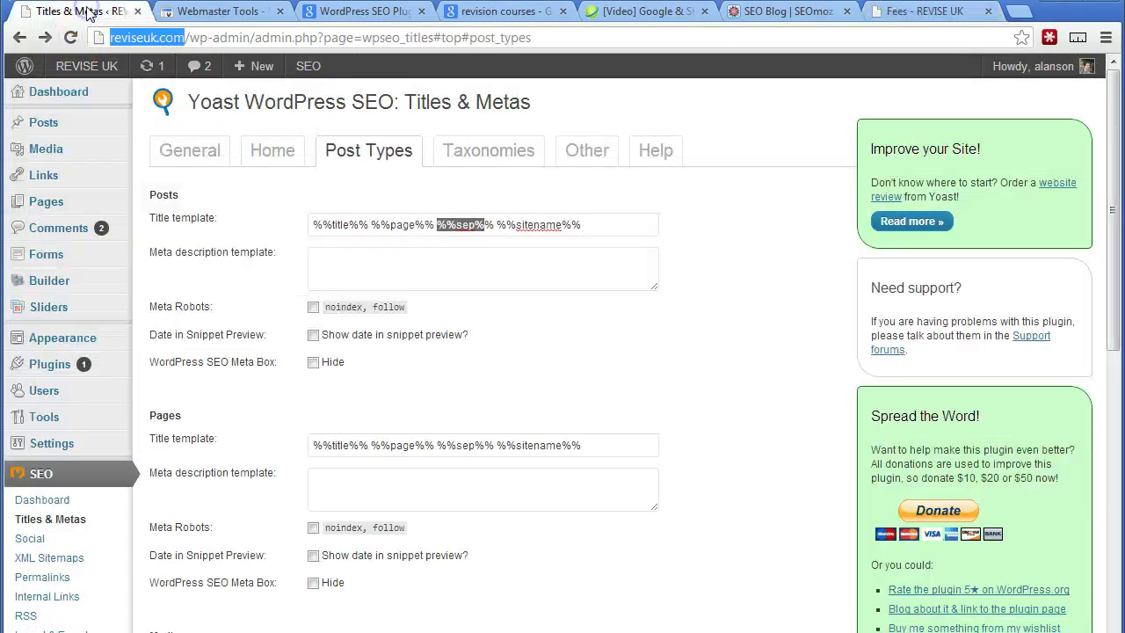
pyautogui.click(611, 228)
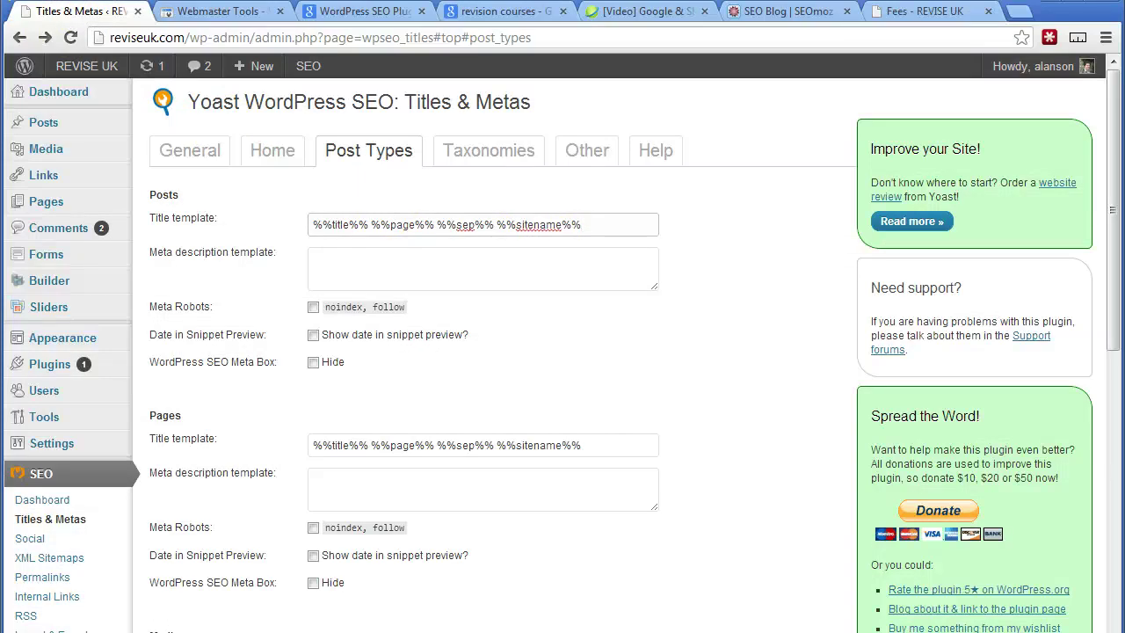
pyautogui.click(623, 256)
pyautogui.click(628, 218)
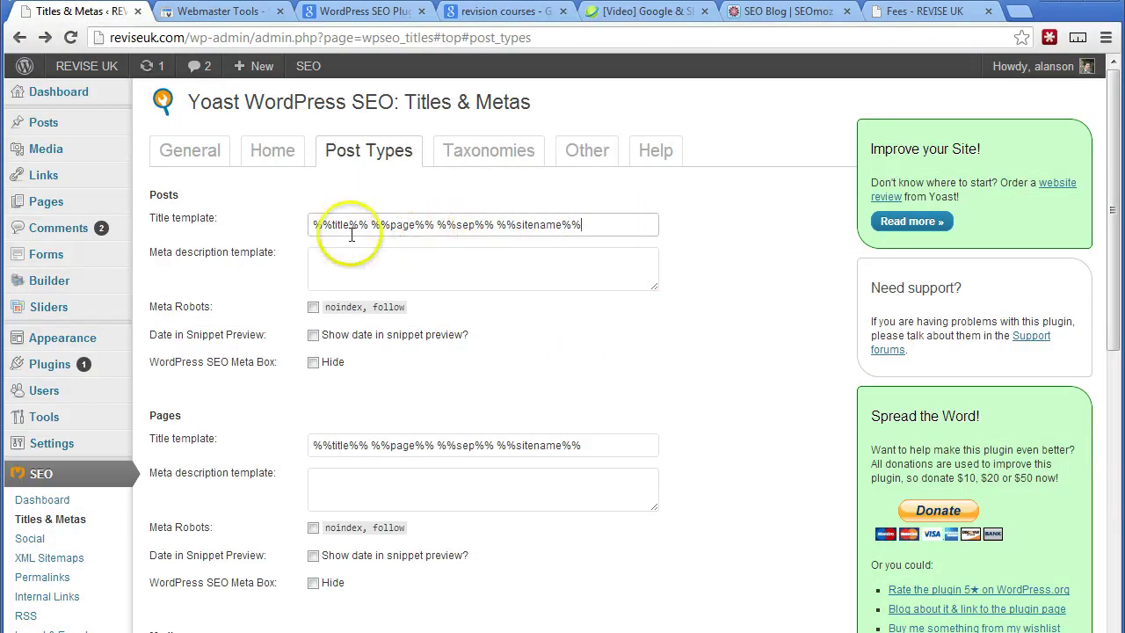
pyautogui.click(582, 225)
pyautogui.click(532, 279)
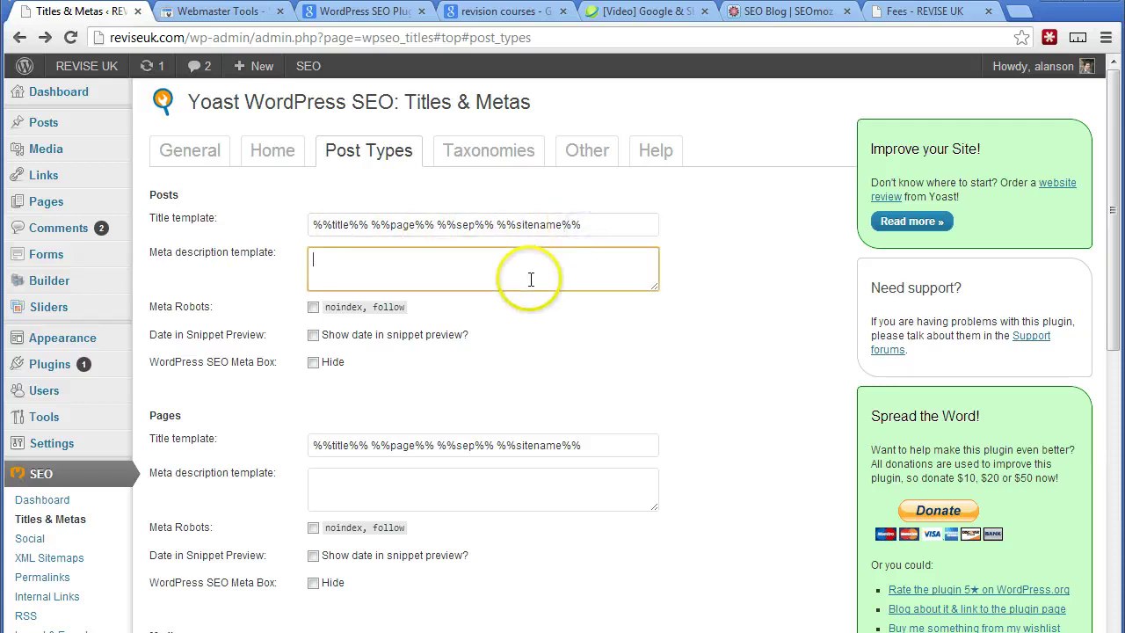
pyautogui.scroll(-7, 475, 314)
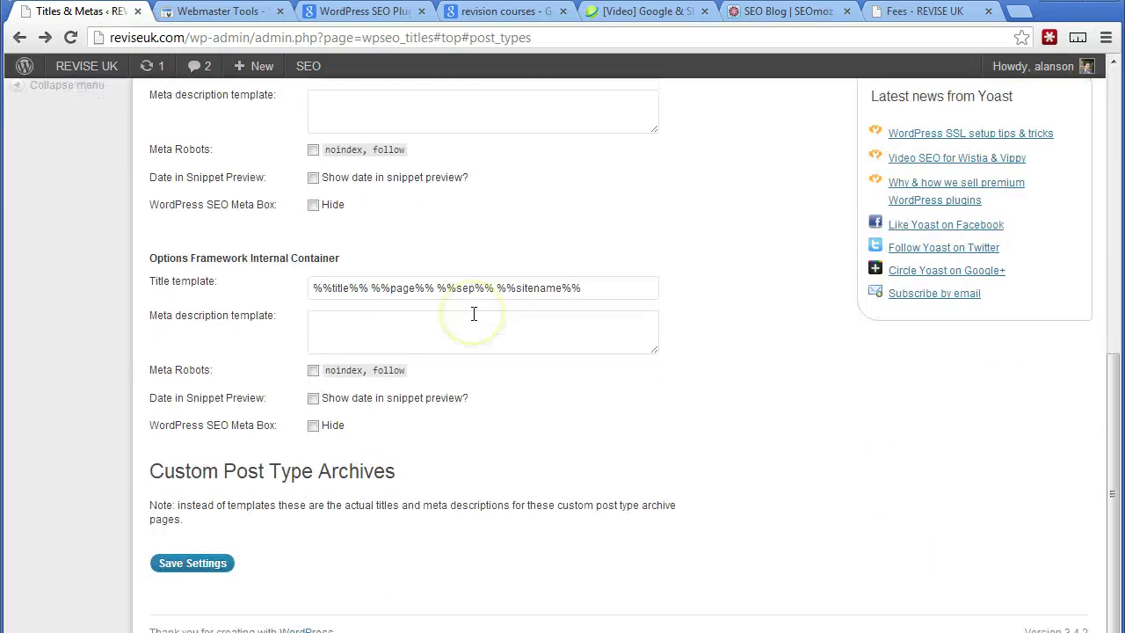
pyautogui.scroll(4, 475, 321)
pyautogui.scroll(3, 474, 321)
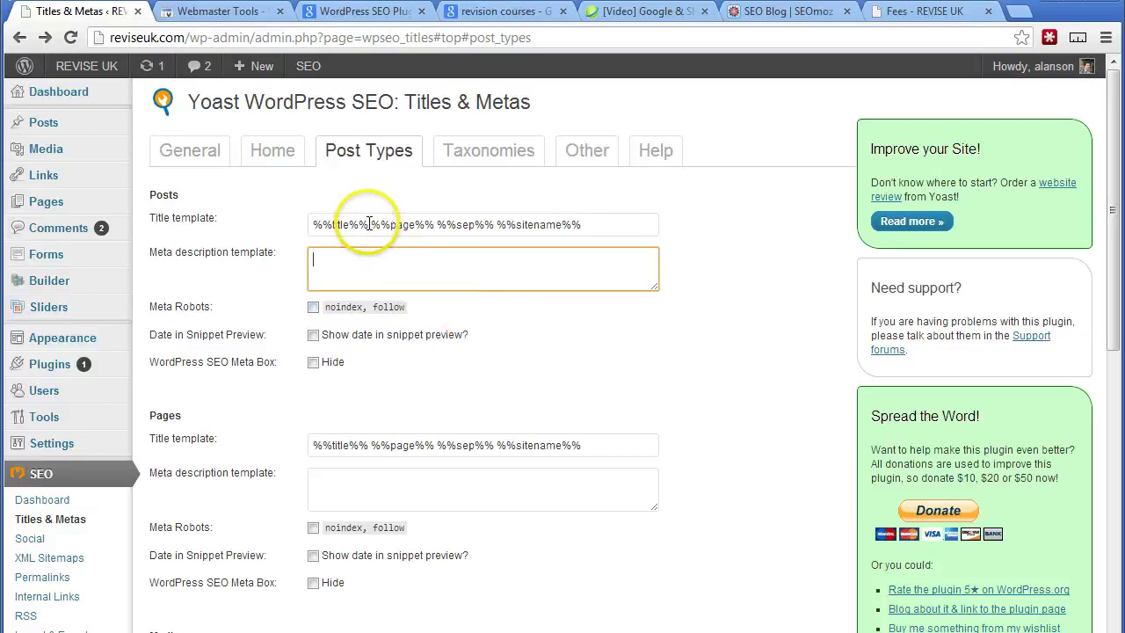
pyautogui.moveTo(369, 224); pyautogui.dragTo(326, 224)
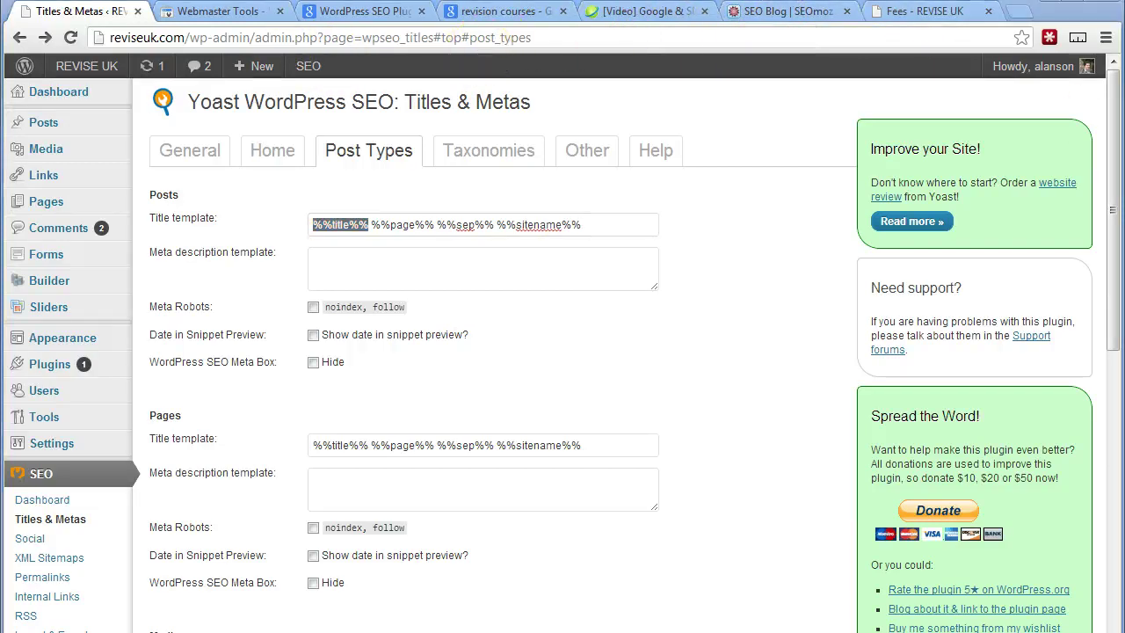
# Step: Open Yoast's WordPress SEO article and read its sections on controlling titles, title template variables, individual posts and stop words
pyautogui.moveTo(501, 12); pyautogui.dragTo(998, 12)
pyautogui.click(107, 37)
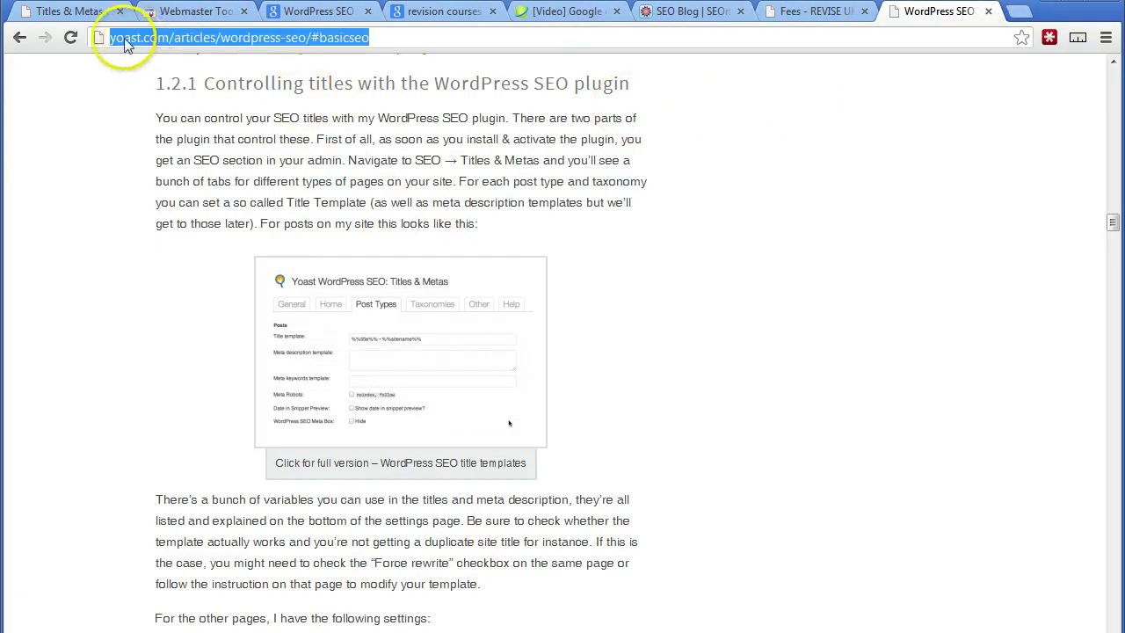
pyautogui.click(200, 41)
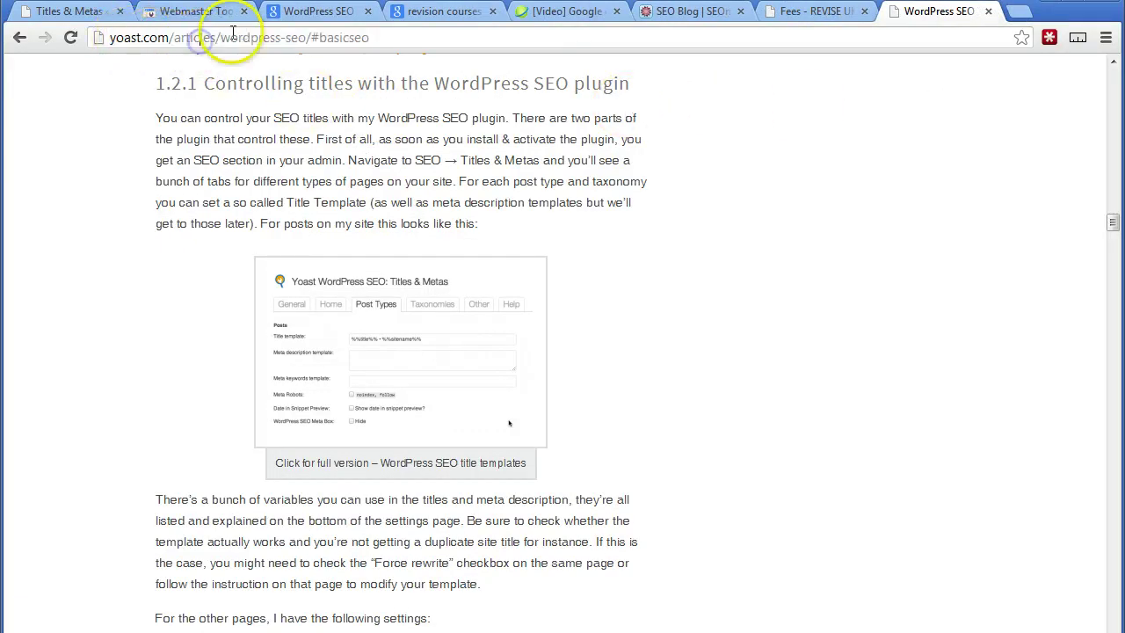
pyautogui.scroll(-5, 557, 224)
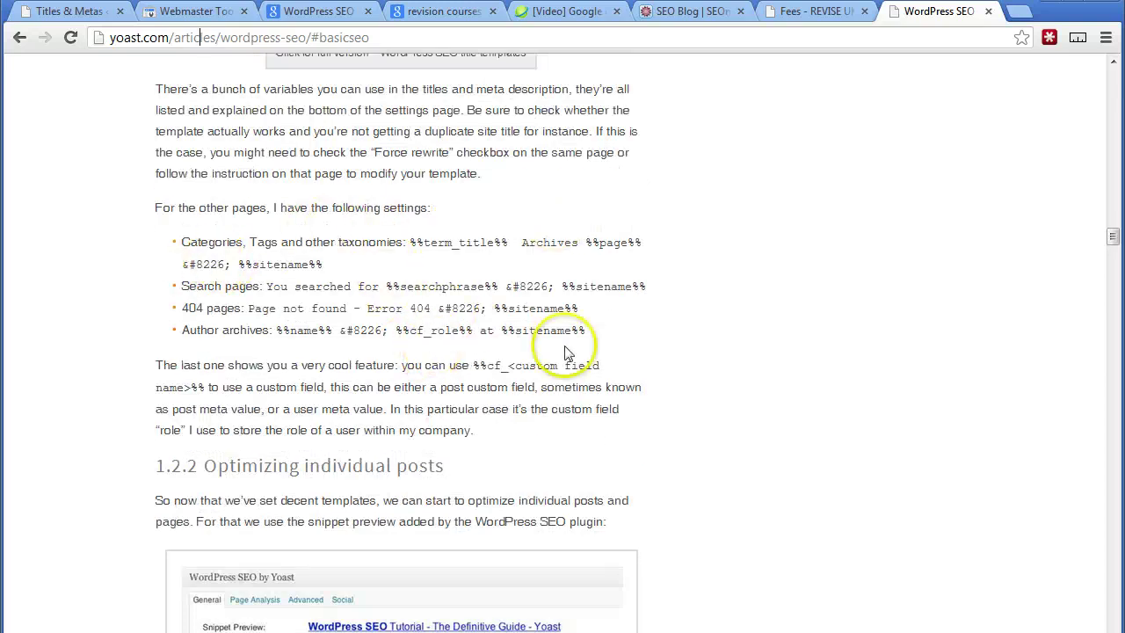
pyautogui.scroll(-2, 563, 347)
pyautogui.scroll(4, 559, 363)
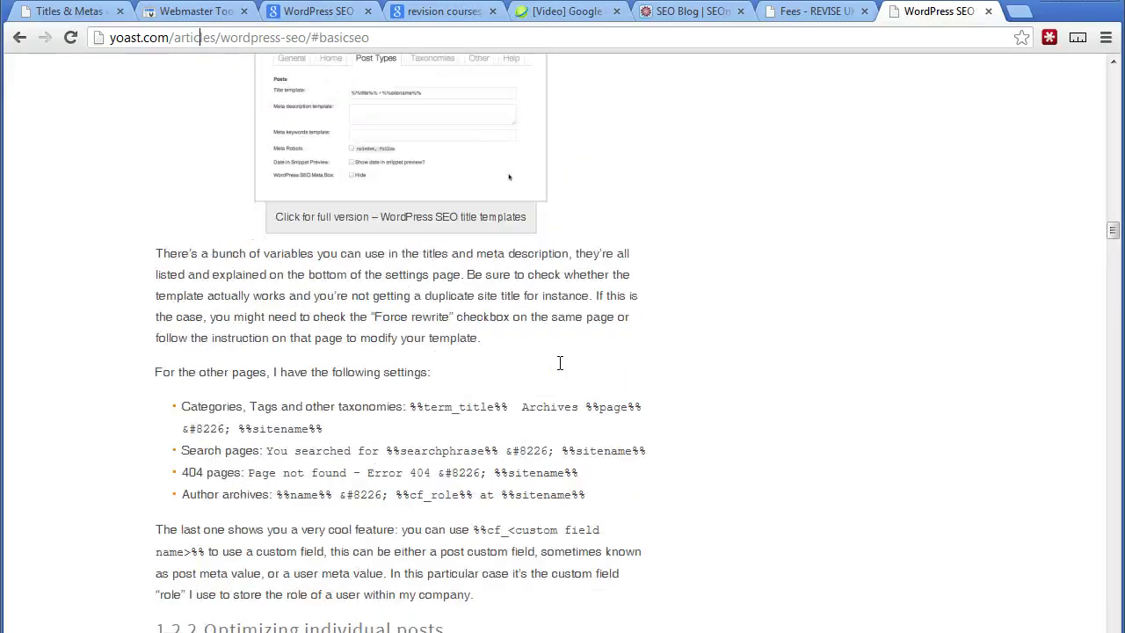
pyautogui.scroll(-8, 681, 232)
pyautogui.scroll(12, 682, 233)
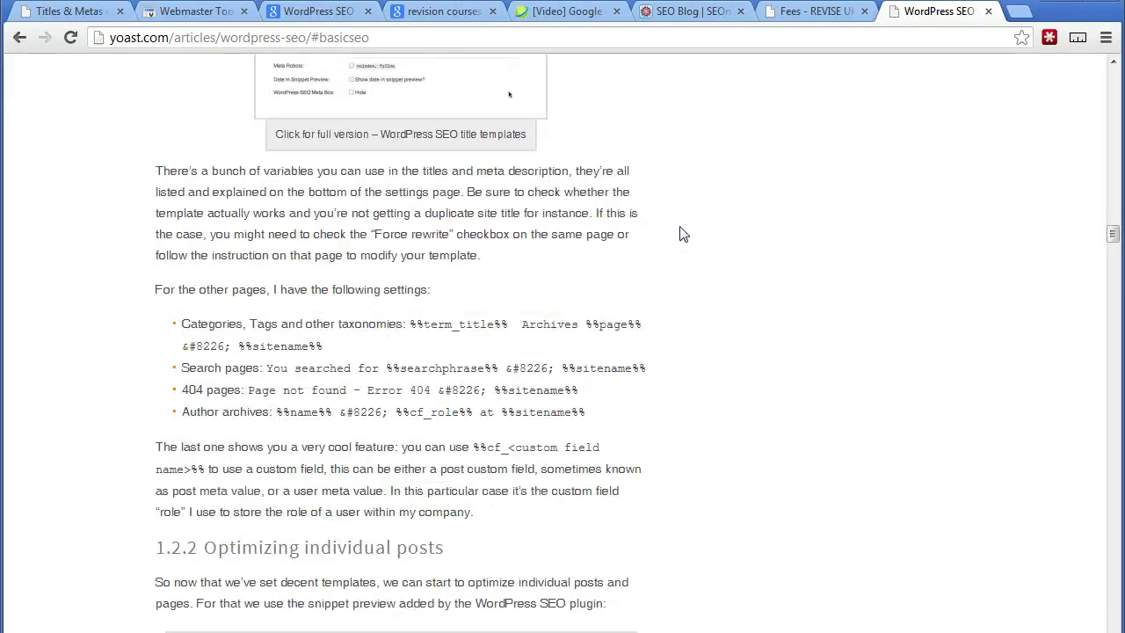
pyautogui.scroll(-2, 680, 233)
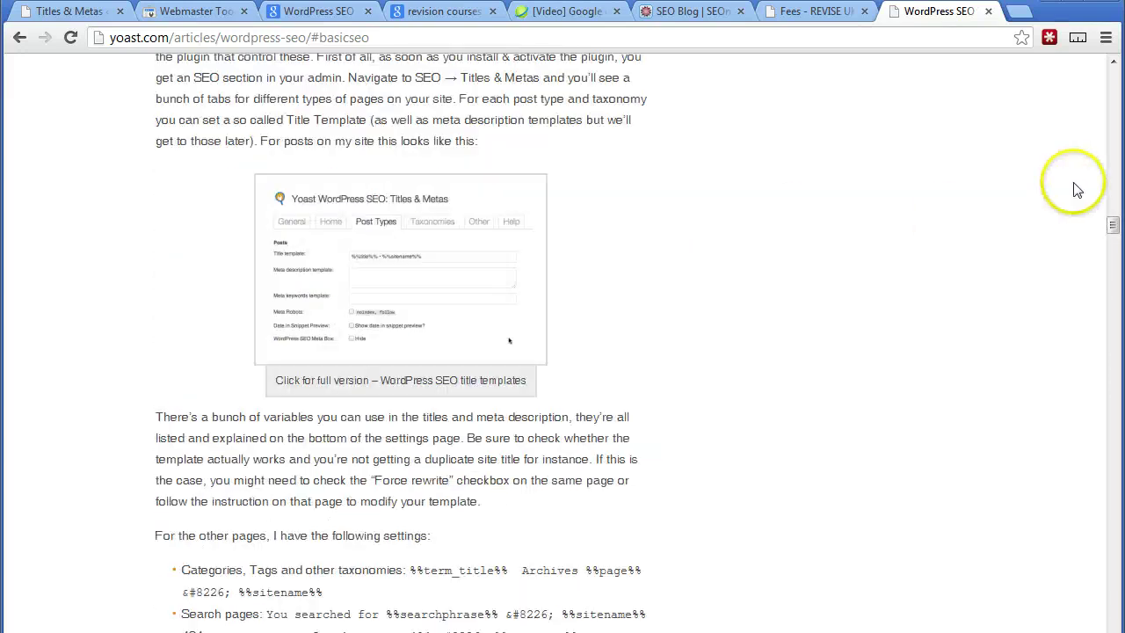
pyautogui.moveTo(1111, 226); pyautogui.dragTo(1095, 201)
pyautogui.scroll(-3, 463, 216)
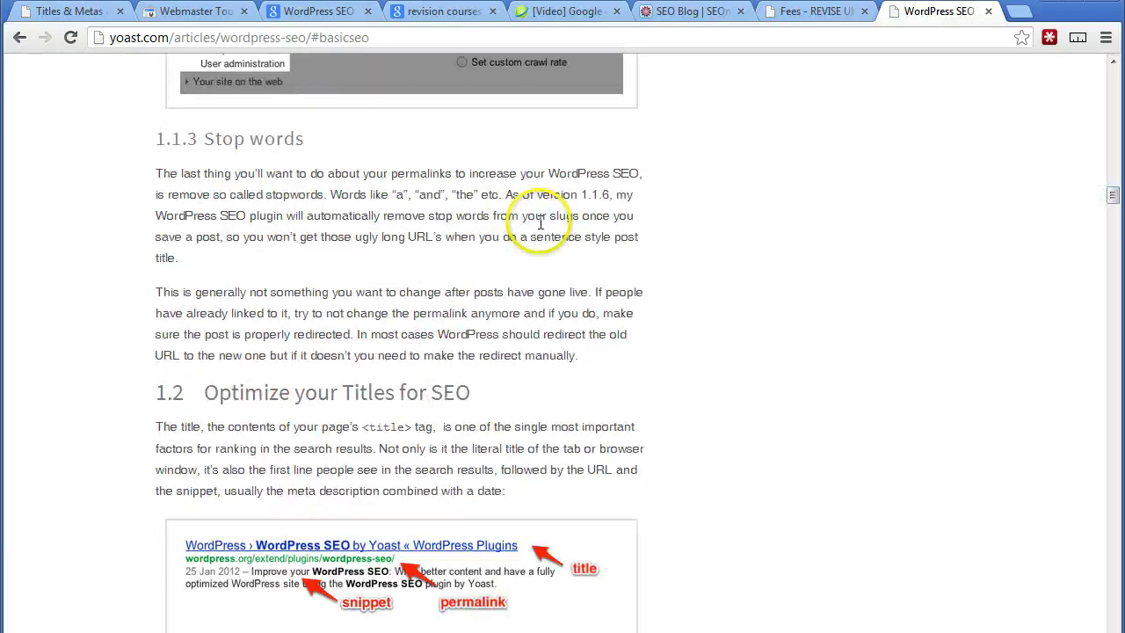
# Step: Leave the article, return to the Post Types settings and highlight the entire Posts title template
pyautogui.click(46, 12)
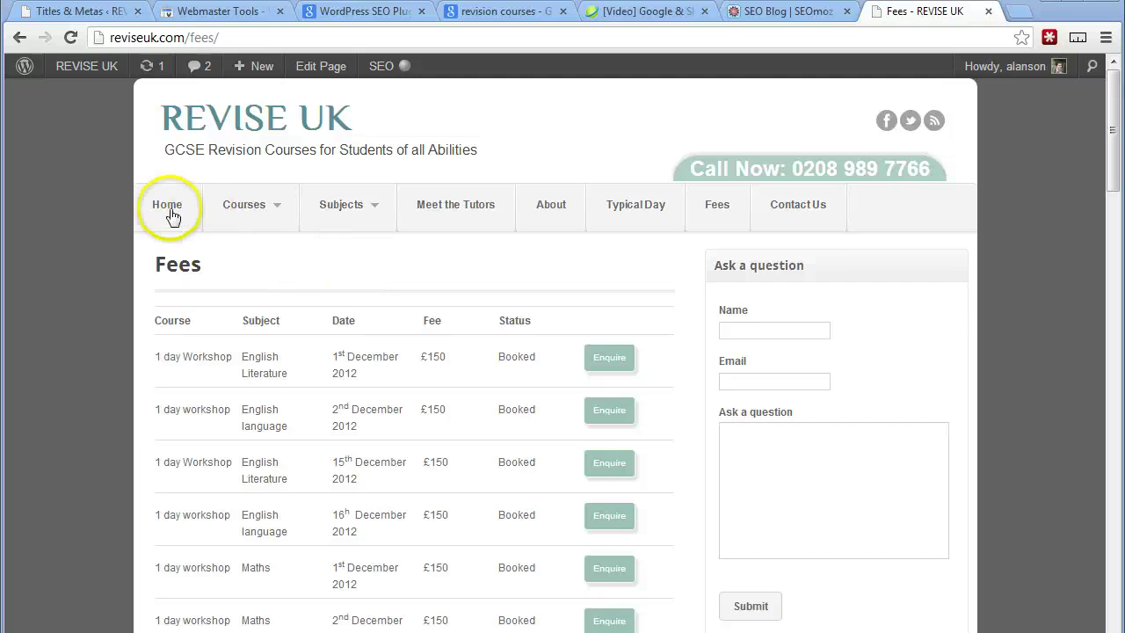
pyautogui.click(110, 18)
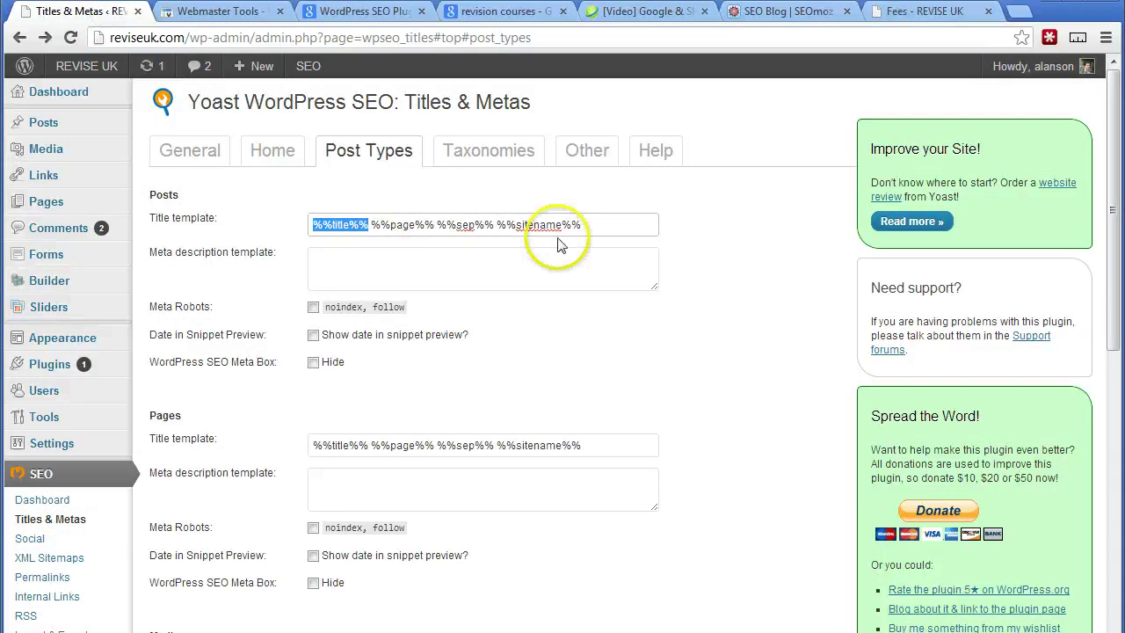
pyautogui.moveTo(648, 221); pyautogui.dragTo(123, 205)
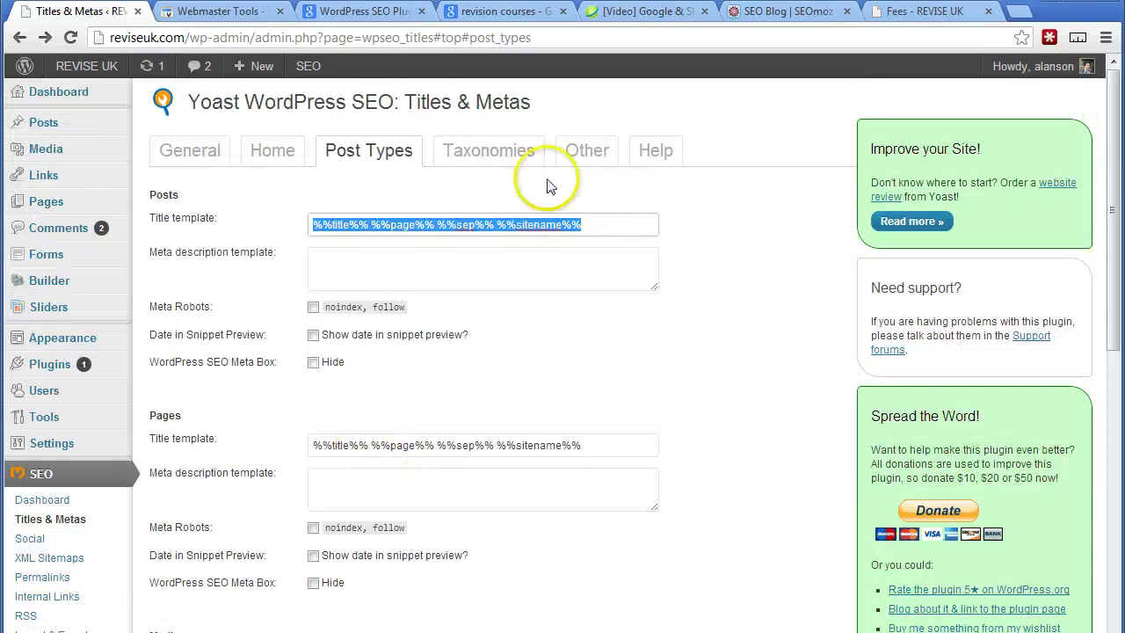
# Step: Go back to the site's Fees page and open it for editing in WordPress
pyautogui.click(898, 16)
pyautogui.scroll(-4, 444, 496)
pyautogui.scroll(3, 442, 483)
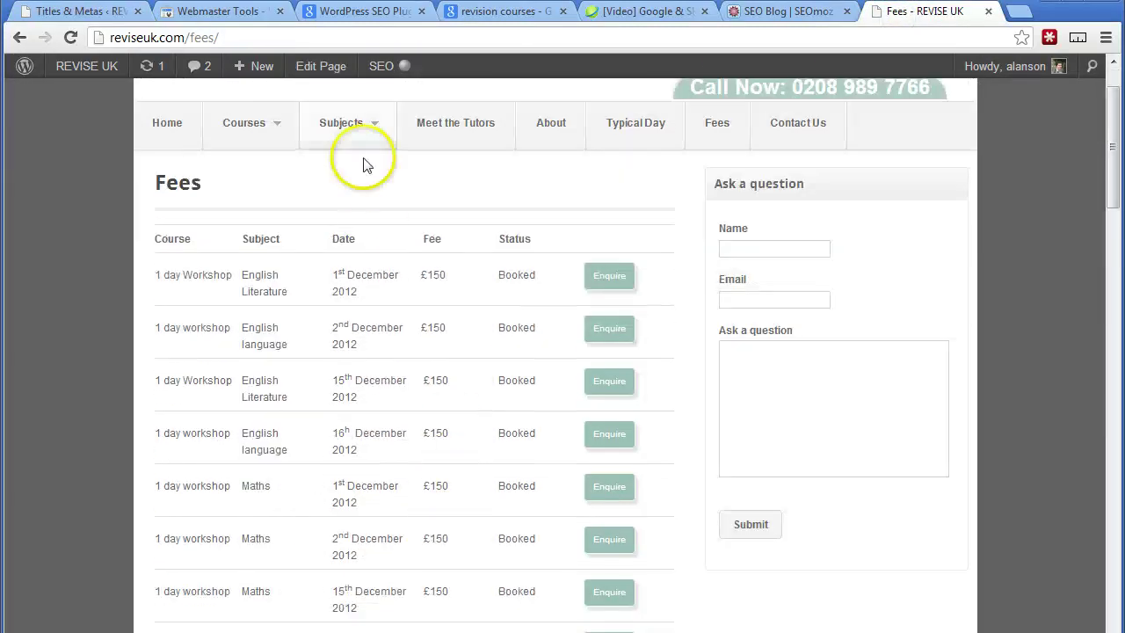
pyautogui.click(323, 68)
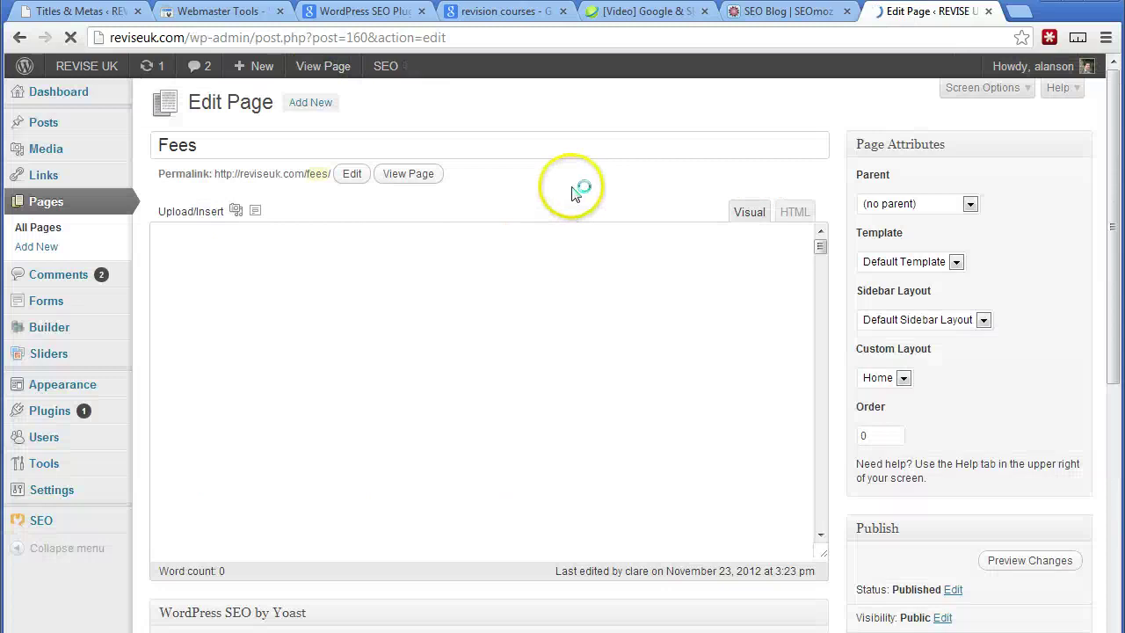
# Step: Compare the Fees page's heading with its snippet preview and SEO fields in the WordPress SEO by Yoast section
pyautogui.scroll(-5, 842, 509)
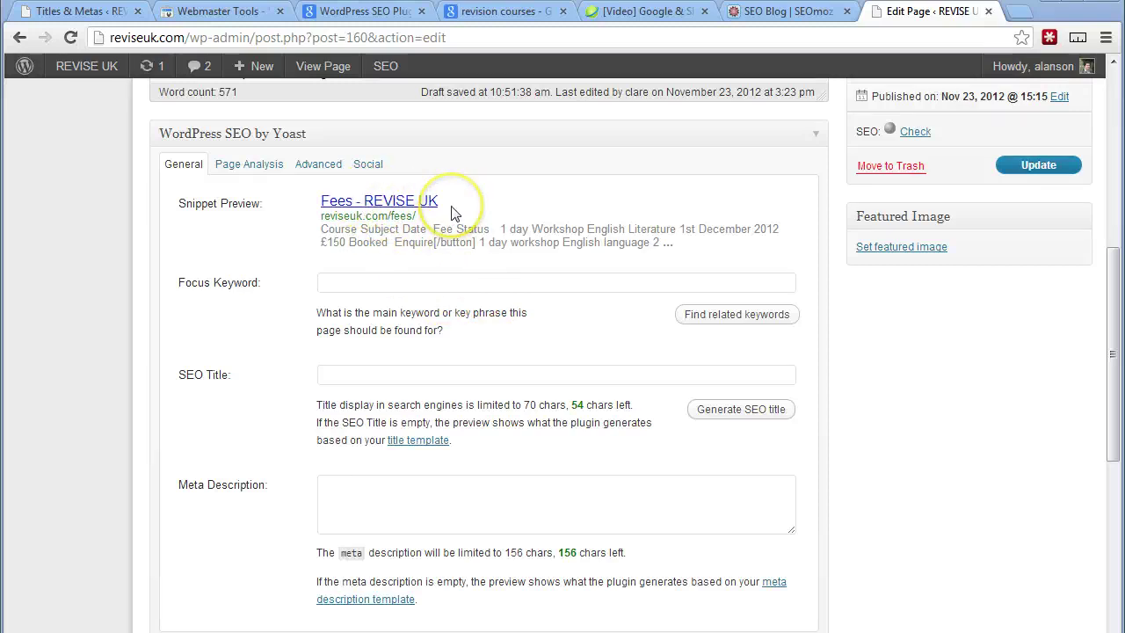
pyautogui.click(396, 197)
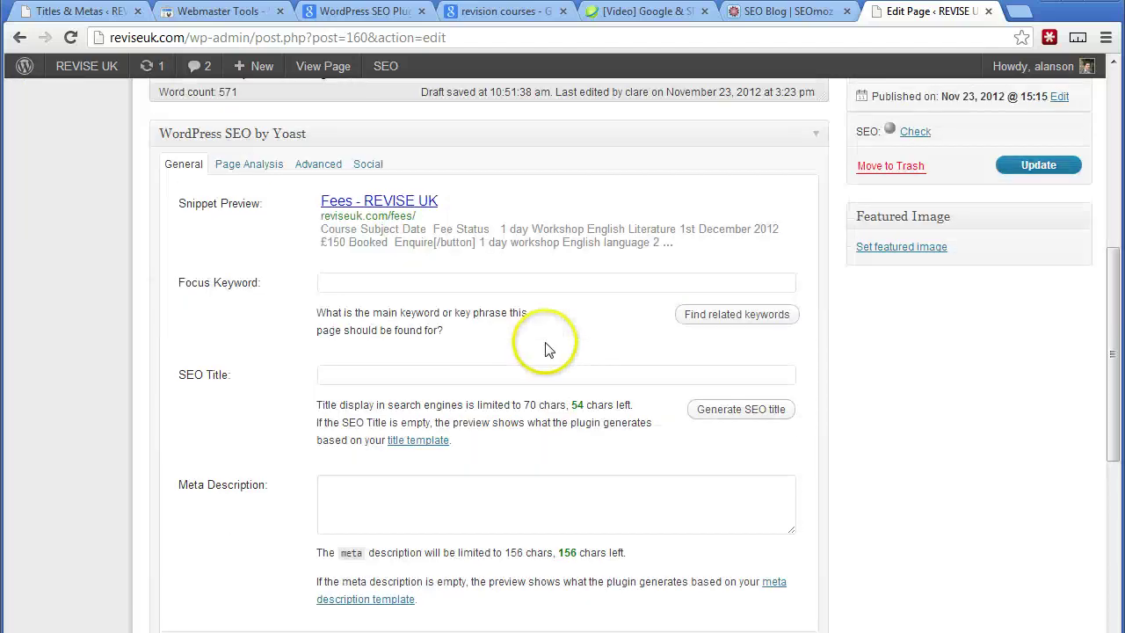
pyautogui.scroll(2, 650, 345)
pyautogui.scroll(3, 651, 346)
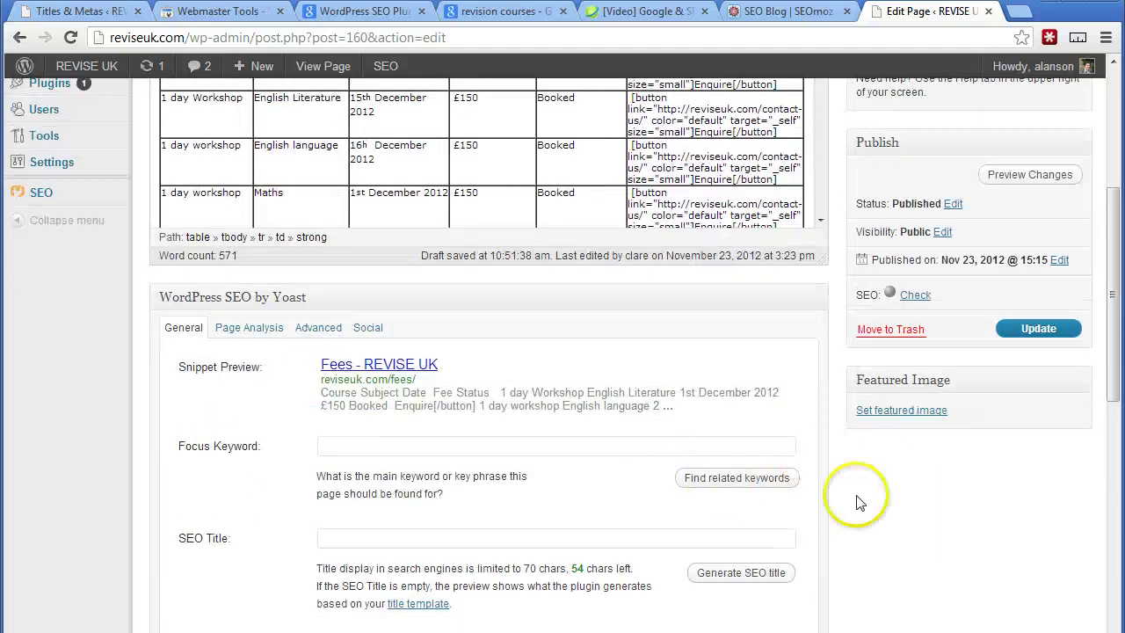
pyautogui.scroll(1, 390, 76)
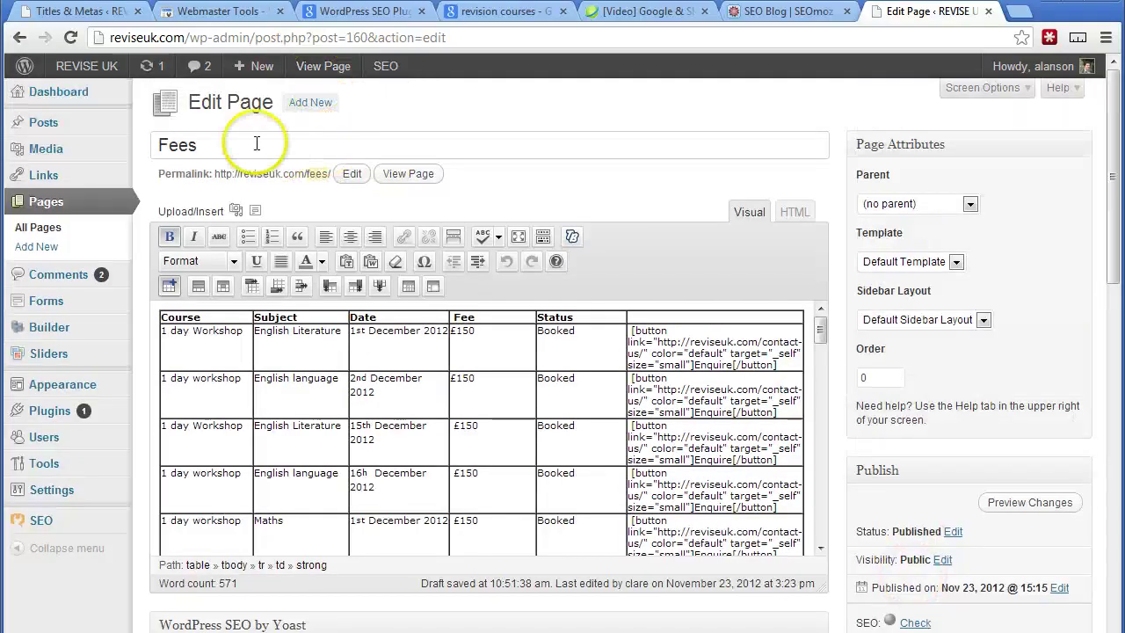
pyautogui.scroll(-6, 1067, 478)
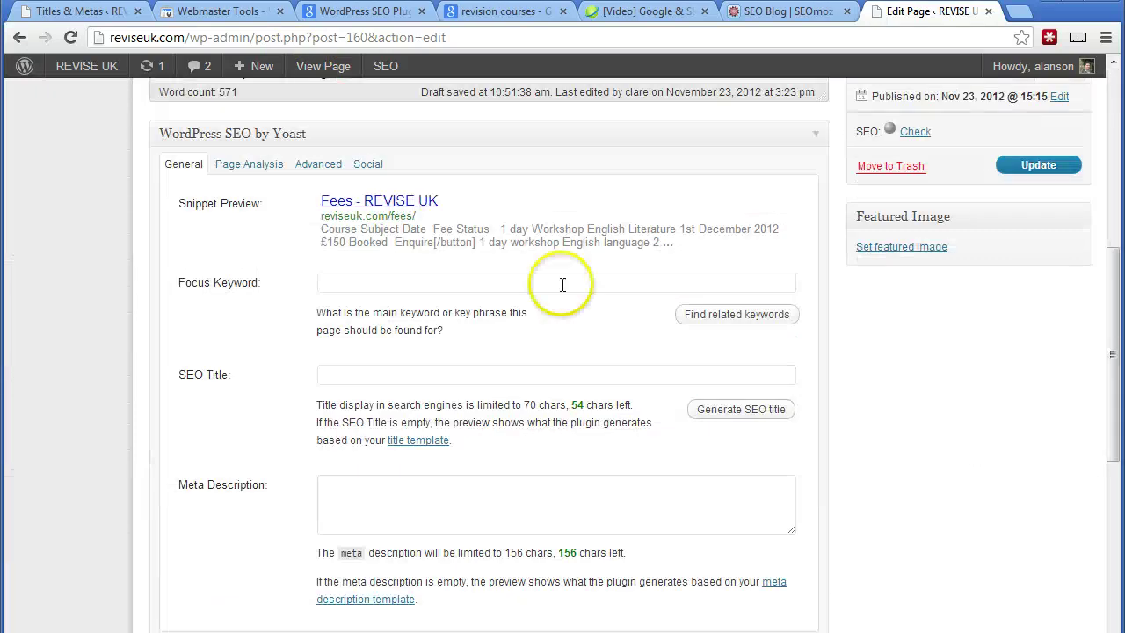
# Step: Generate the Fees page's SEO title from the template and insert "Course Revision" in front of "Fees"
pyautogui.moveTo(457, 196); pyautogui.dragTo(336, 200)
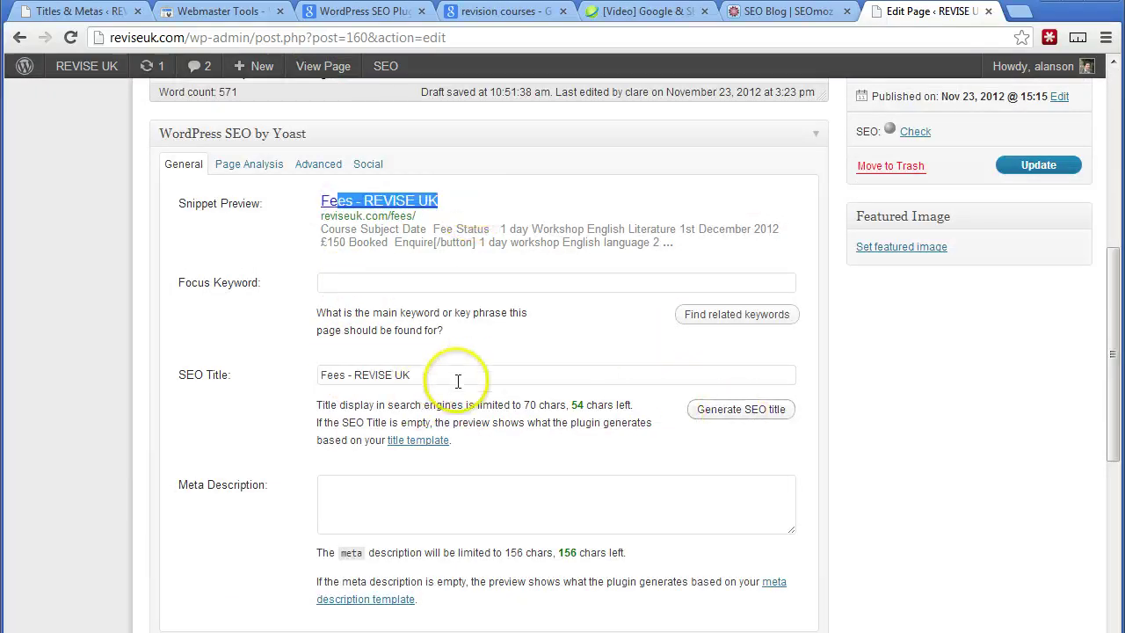
pyautogui.click(428, 374)
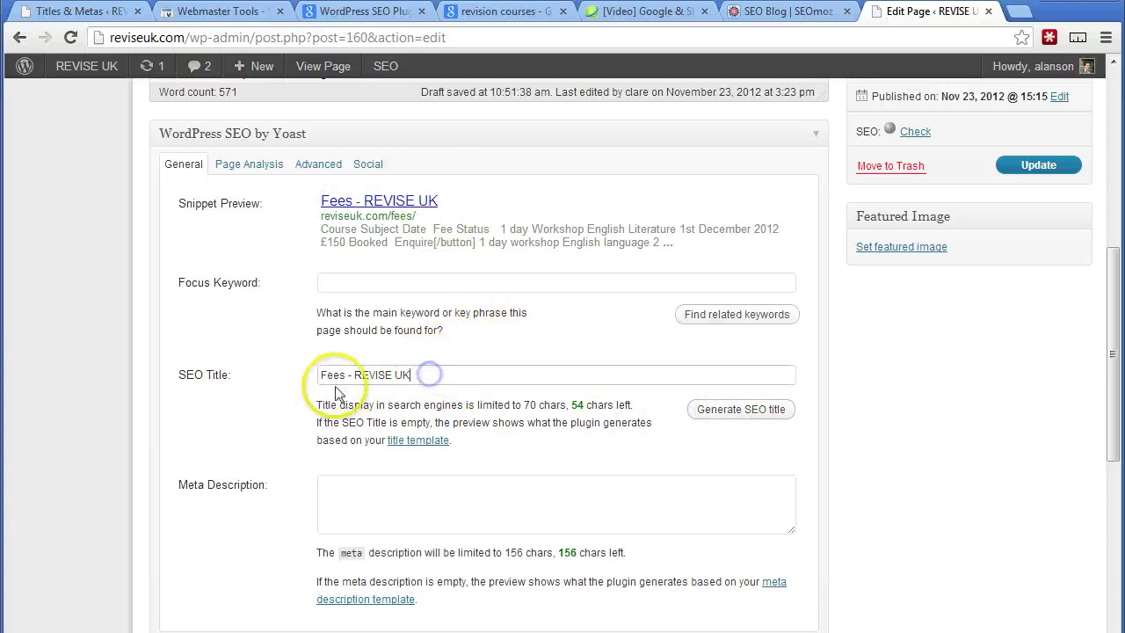
pyautogui.click(321, 376)
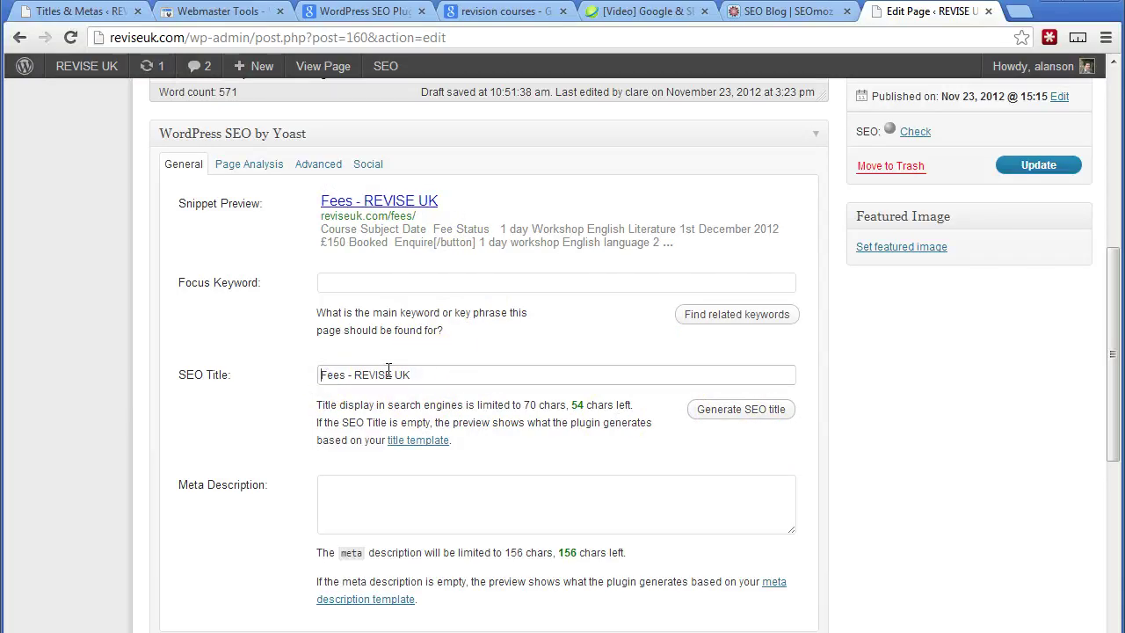
pyautogui.write('Cou')
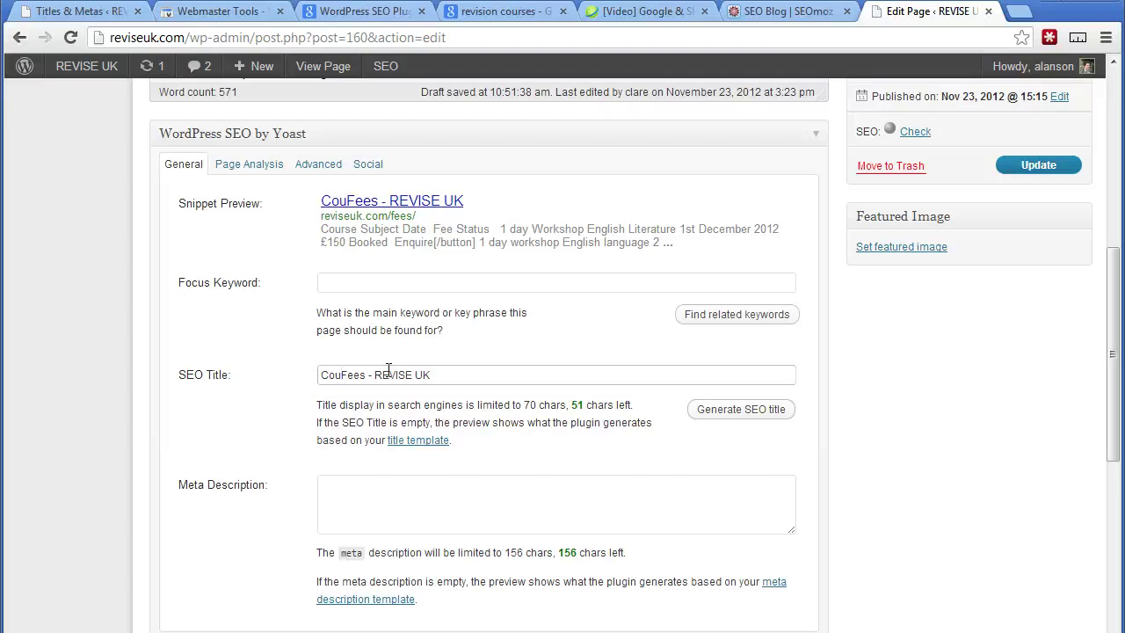
pyautogui.write('rse Re')
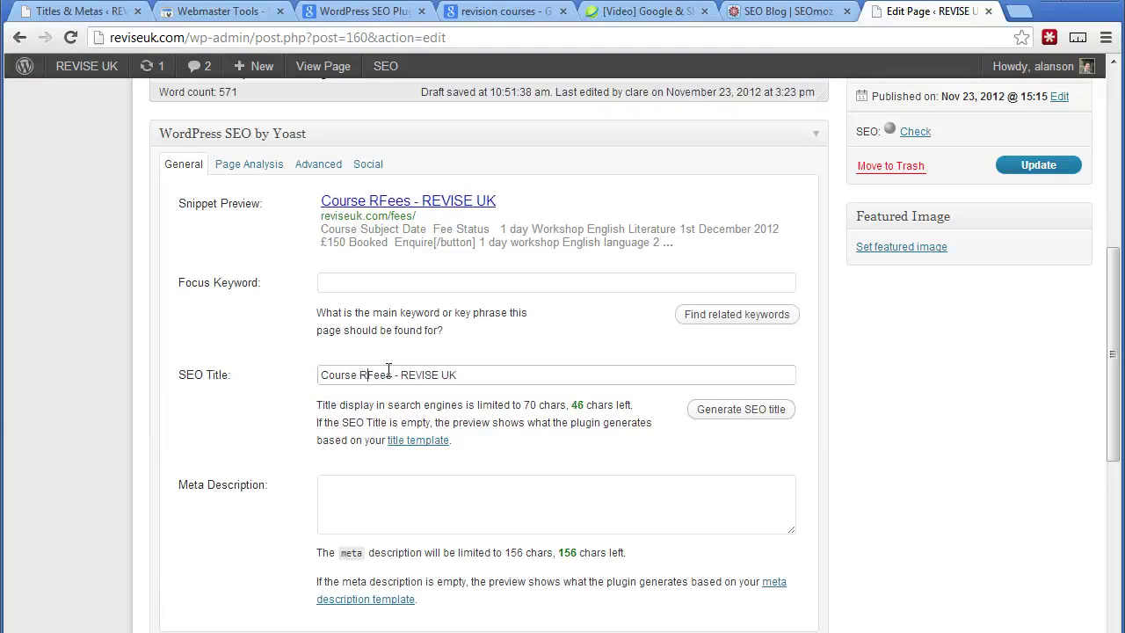
pyautogui.write('vision')
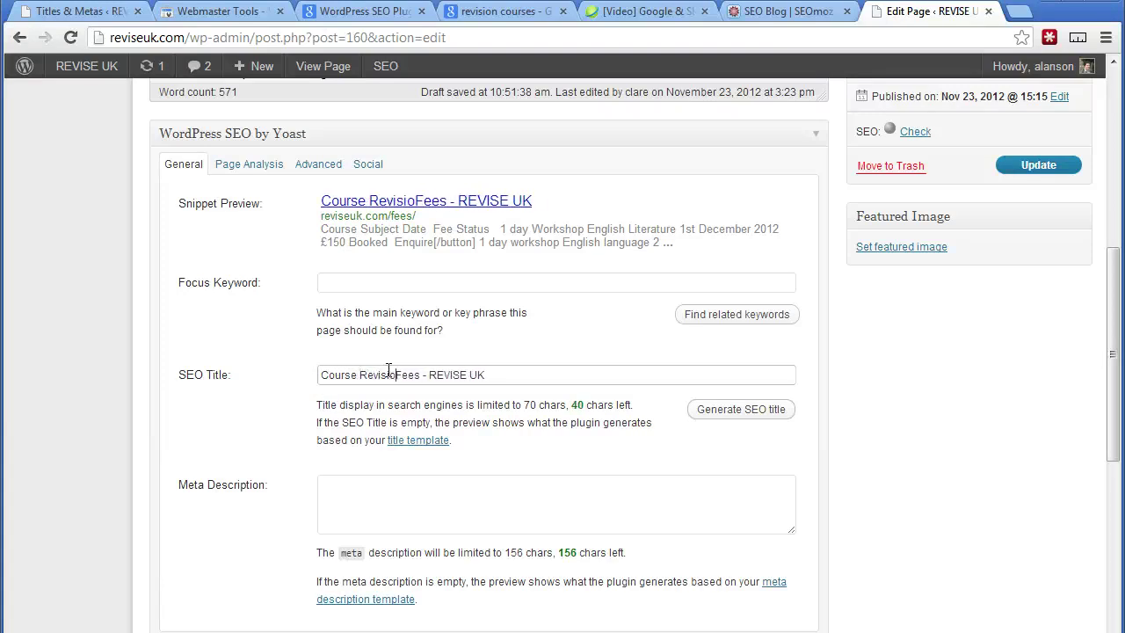
pyautogui.rightClick(387, 370)
pyautogui.click(367, 374)
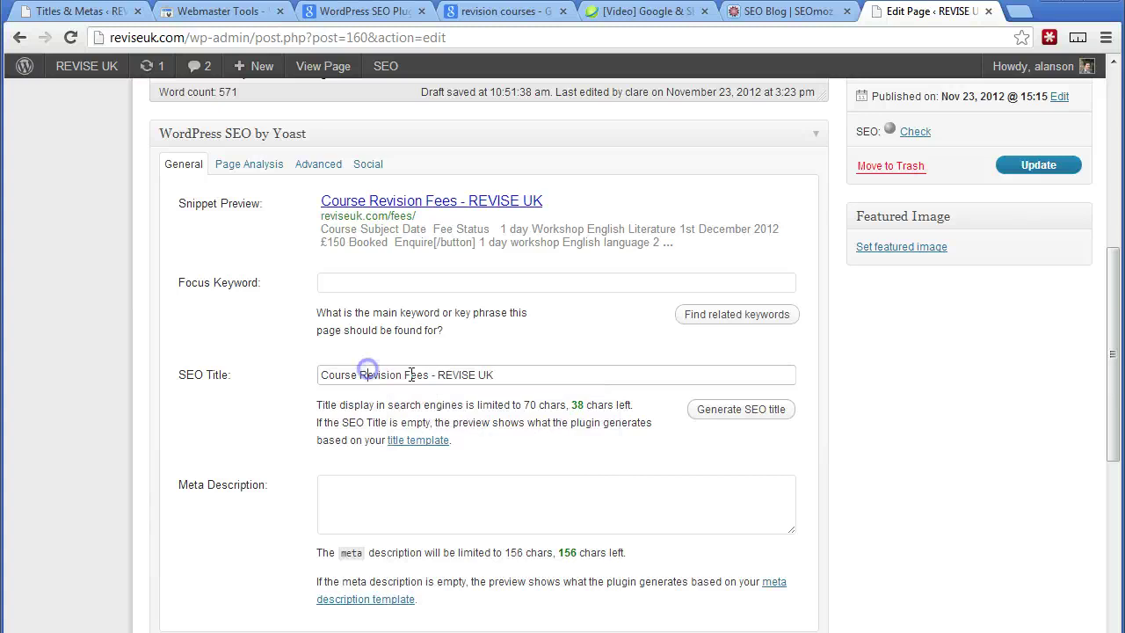
pyautogui.click(504, 376)
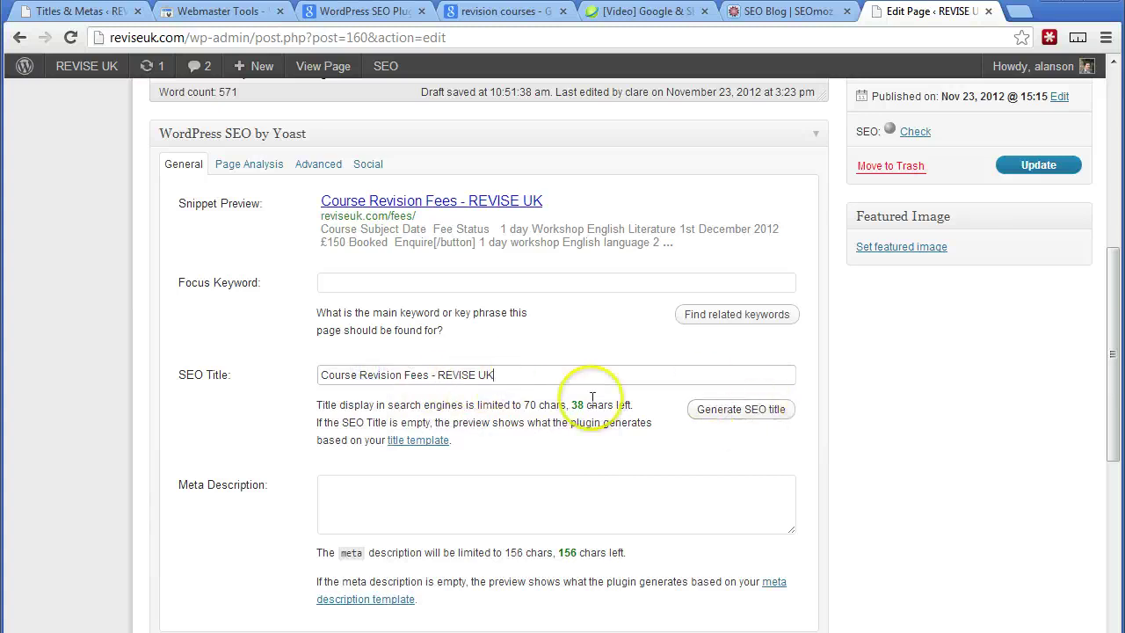
# Step: Reorder the start of the SEO title to read "Revision Course Fees"
pyautogui.moveTo(358, 374); pyautogui.dragTo(281, 373)
pyautogui.press('BackSpace')
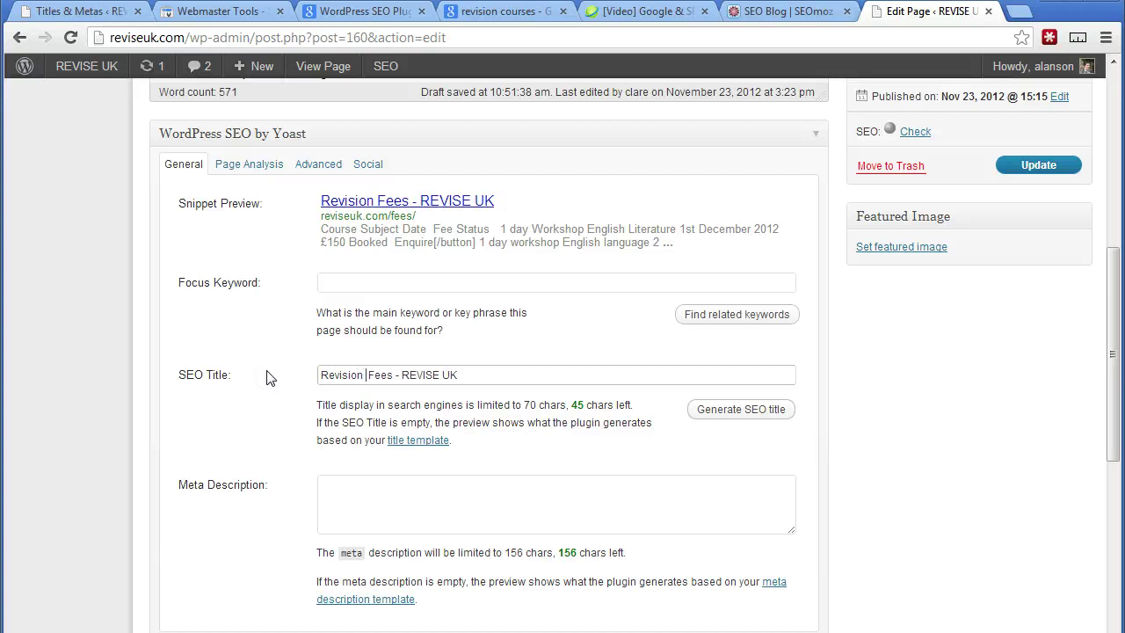
pyautogui.write('Course')
pyautogui.click(322, 375)
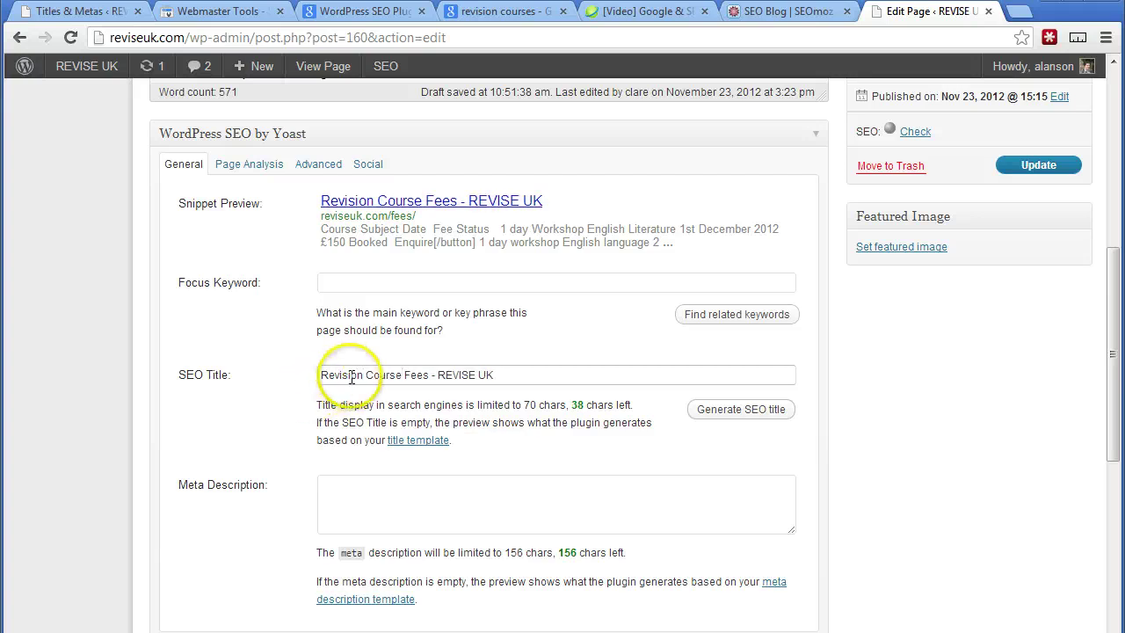
pyautogui.write('G')
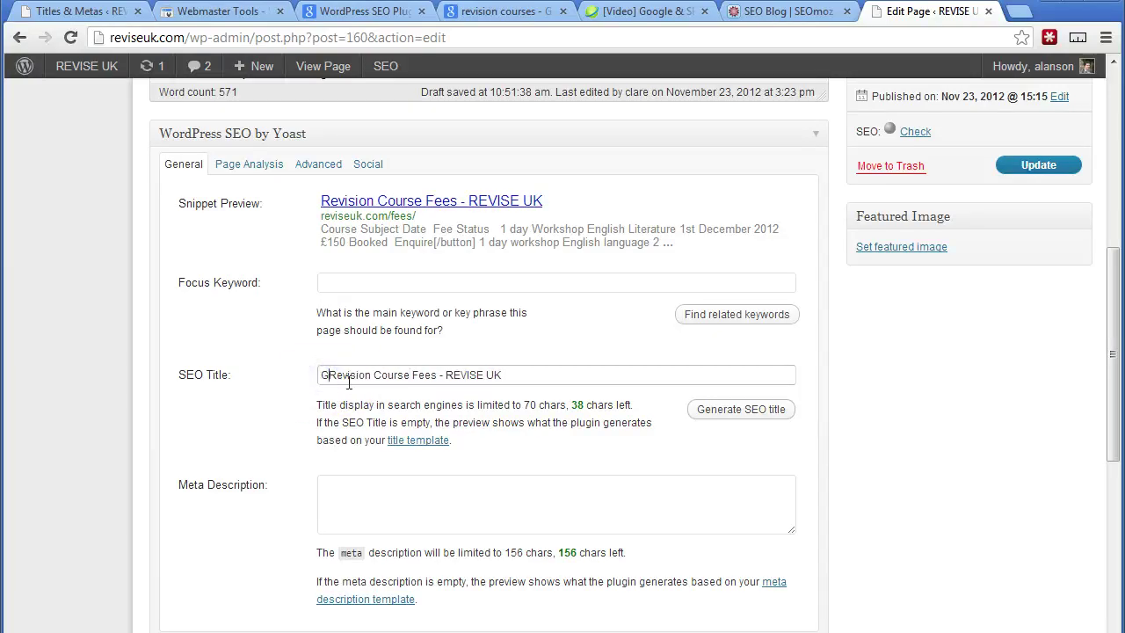
pyautogui.press('BackSpace')
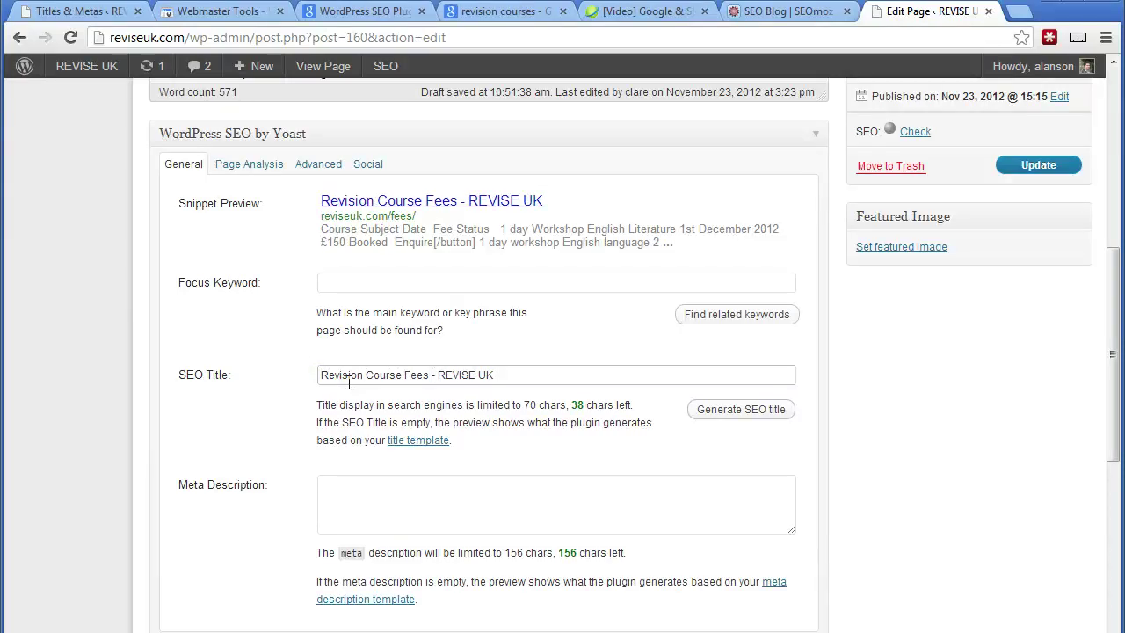
# Step: Extend the SEO title with "for GCSE's" so that it reads "Revision Course Fees for GCSE's - REVISE UK"
pyautogui.write('for')
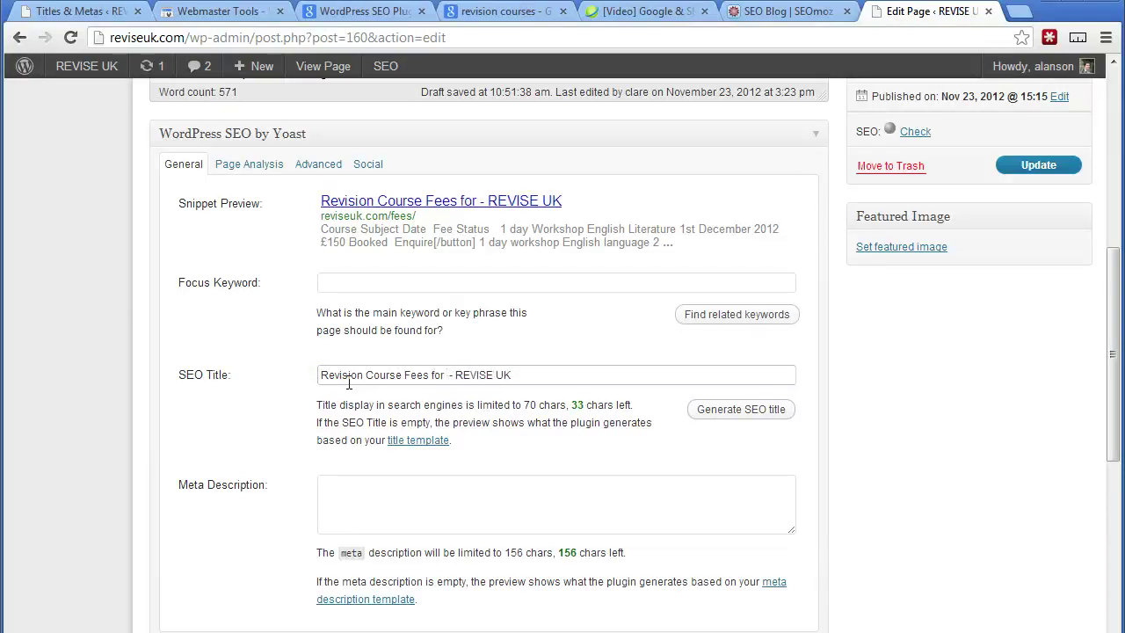
pyautogui.write(' GCSE')
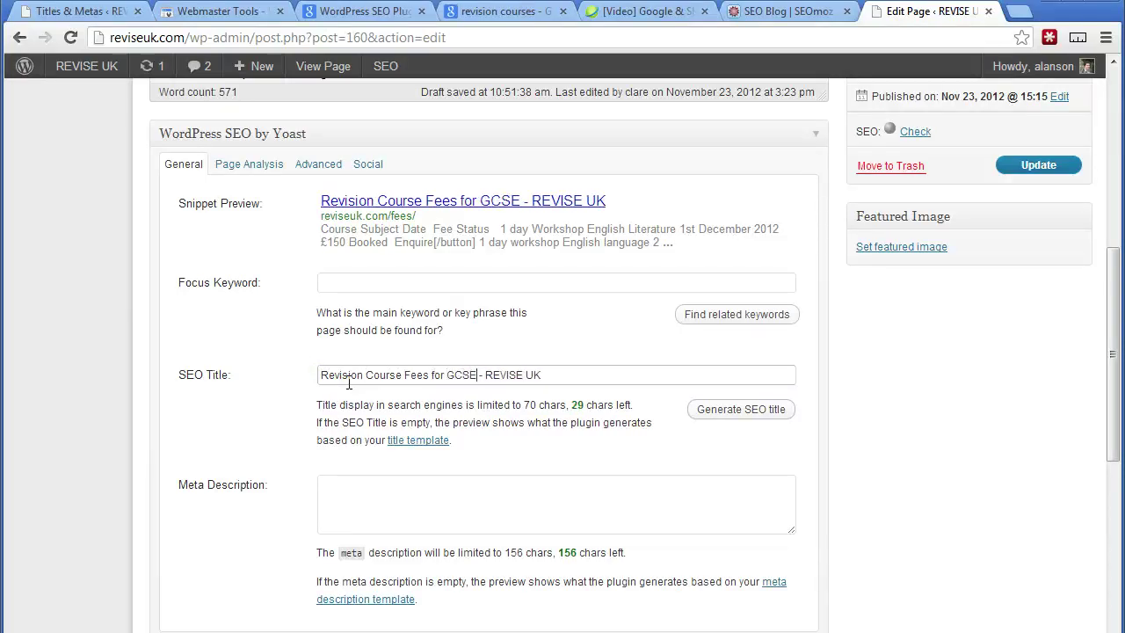
pyautogui.click(490, 377)
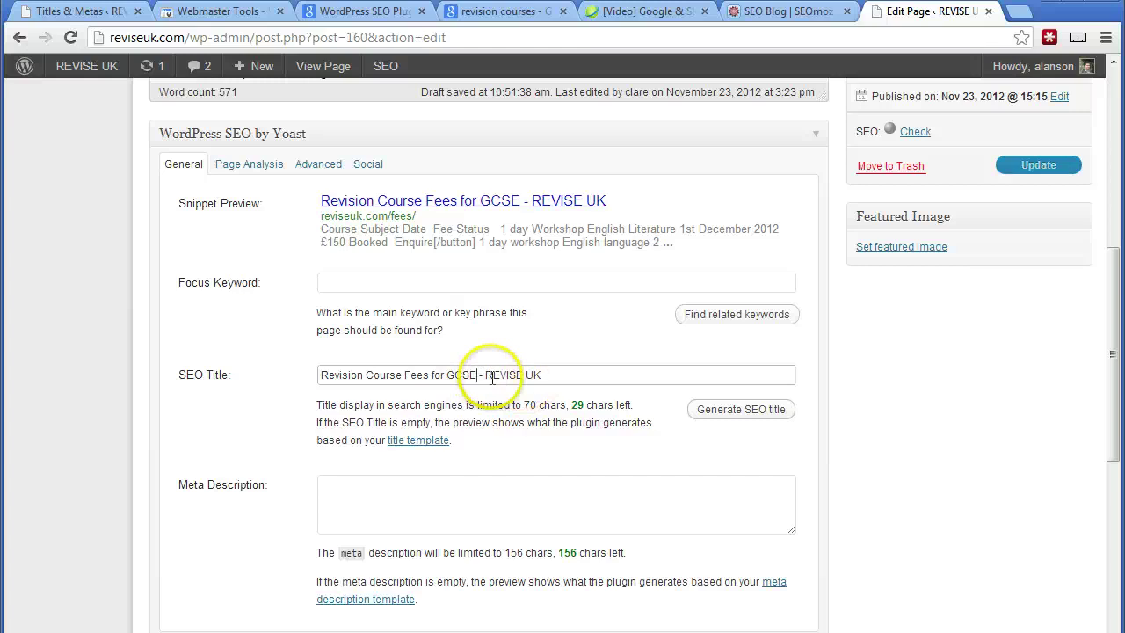
pyautogui.write("'s")
pyautogui.click(563, 375)
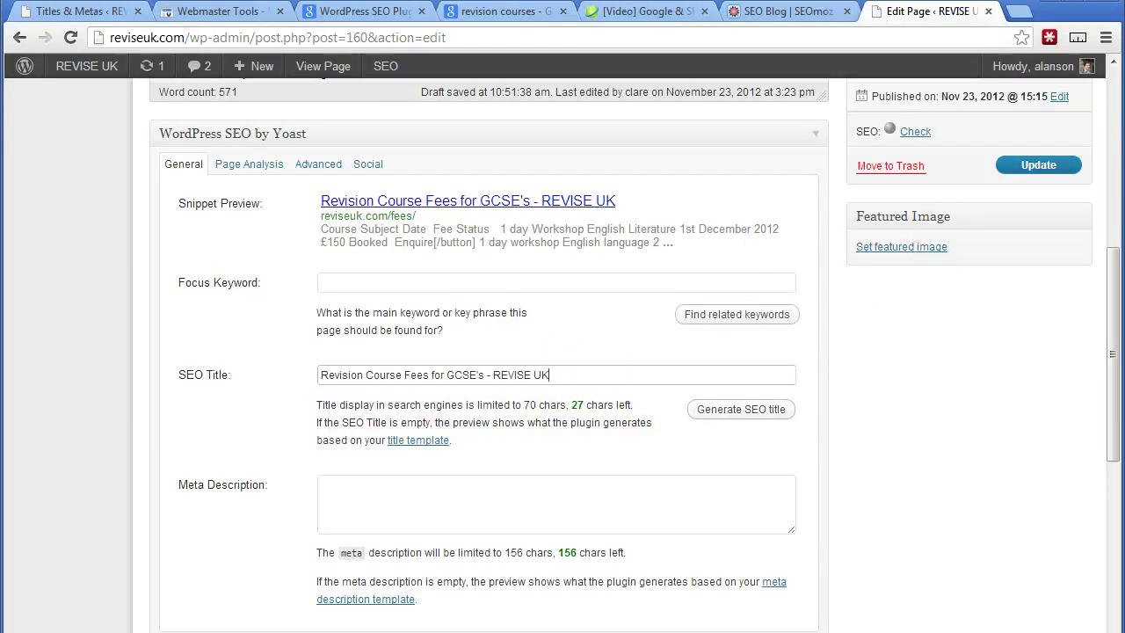
pyautogui.click(1065, 169)
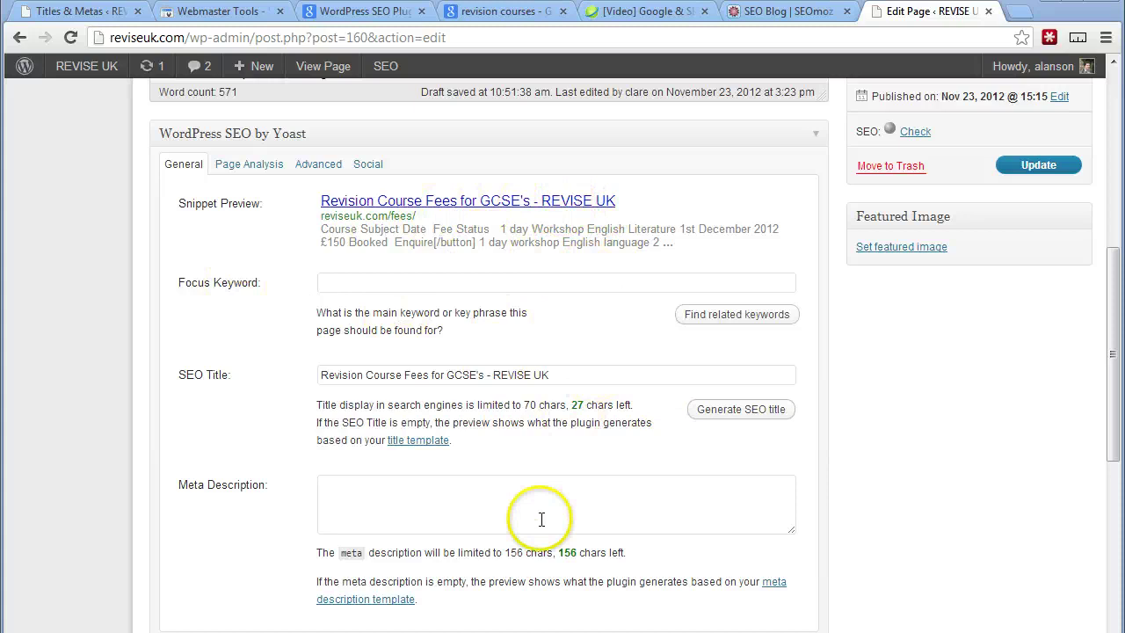
pyautogui.click(622, 380)
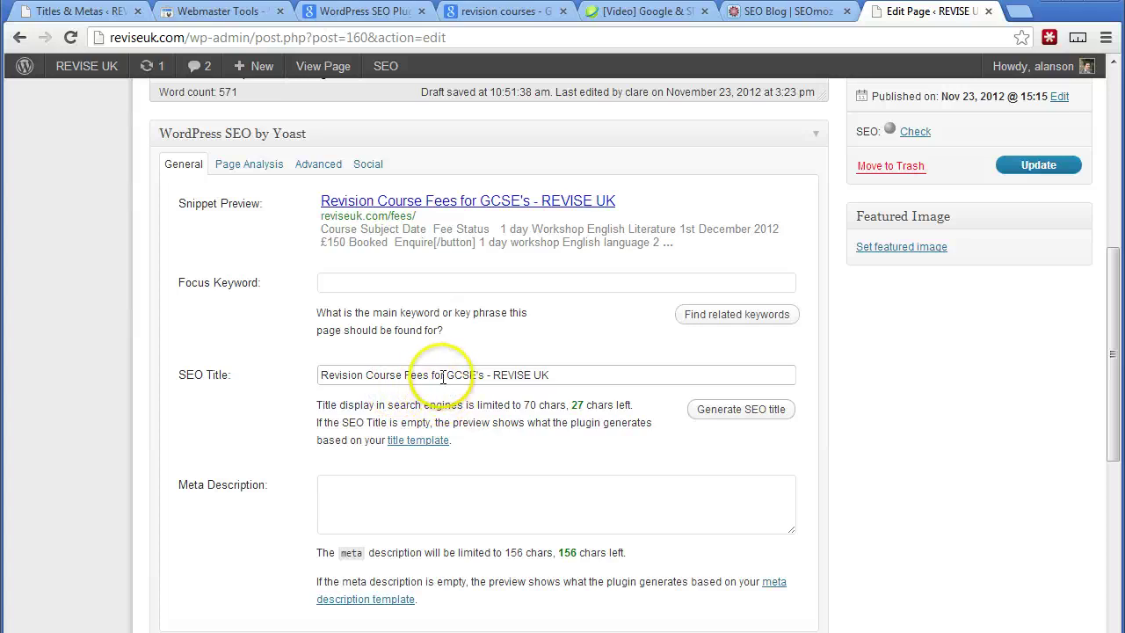
pyautogui.click(572, 375)
pyautogui.click(448, 495)
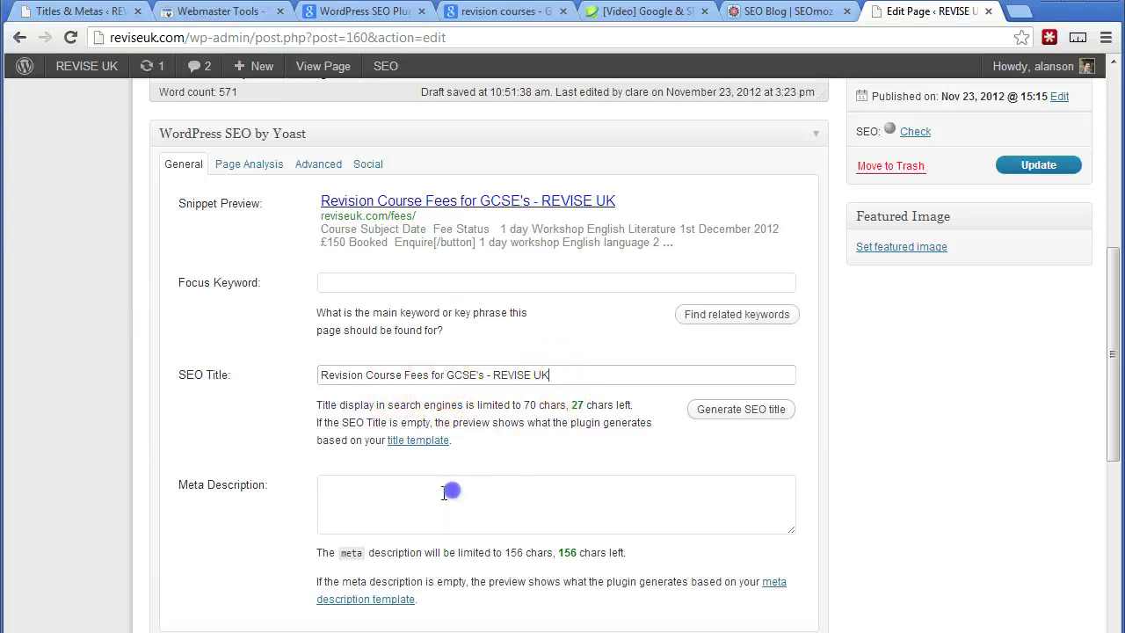
pyautogui.click(556, 375)
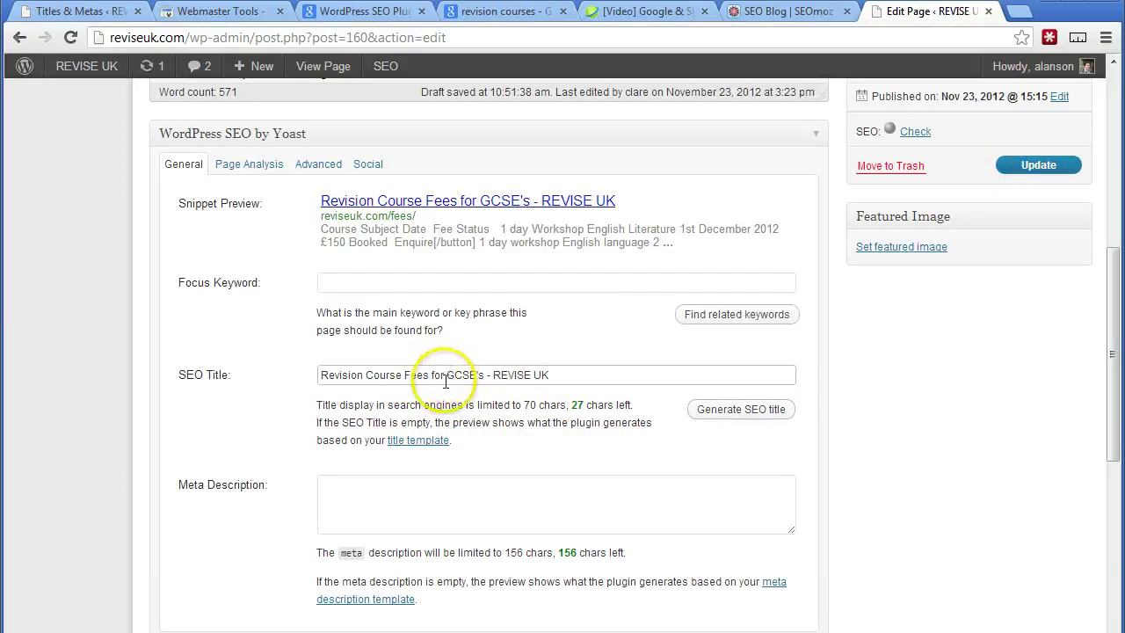
pyautogui.click(1035, 167)
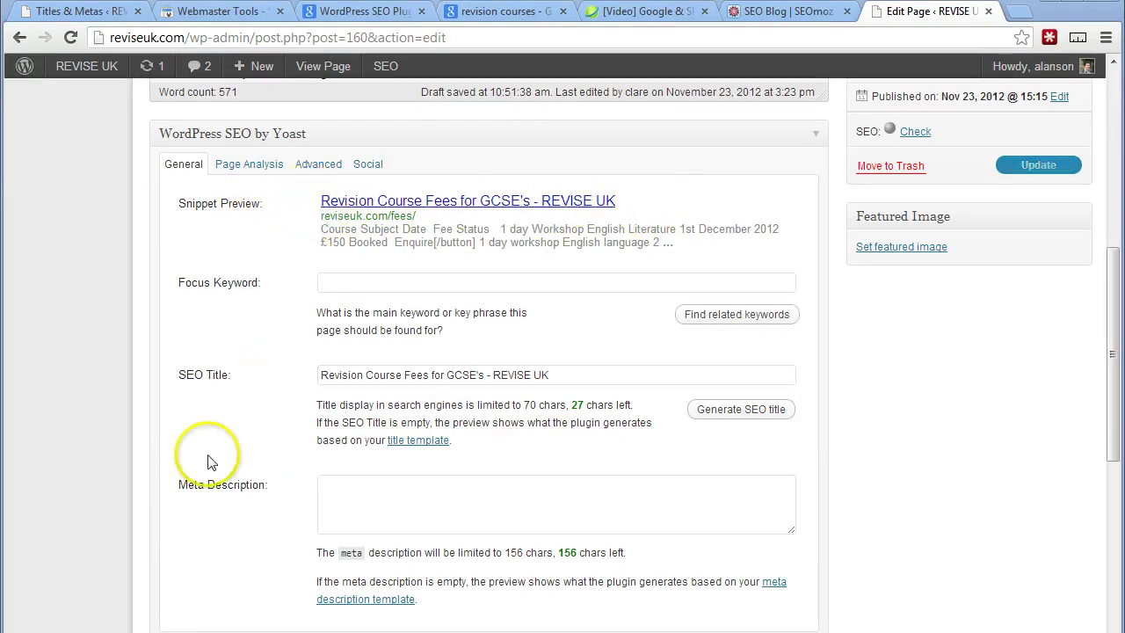
pyautogui.scroll(-1, 252, 459)
pyautogui.scroll(1, 250, 464)
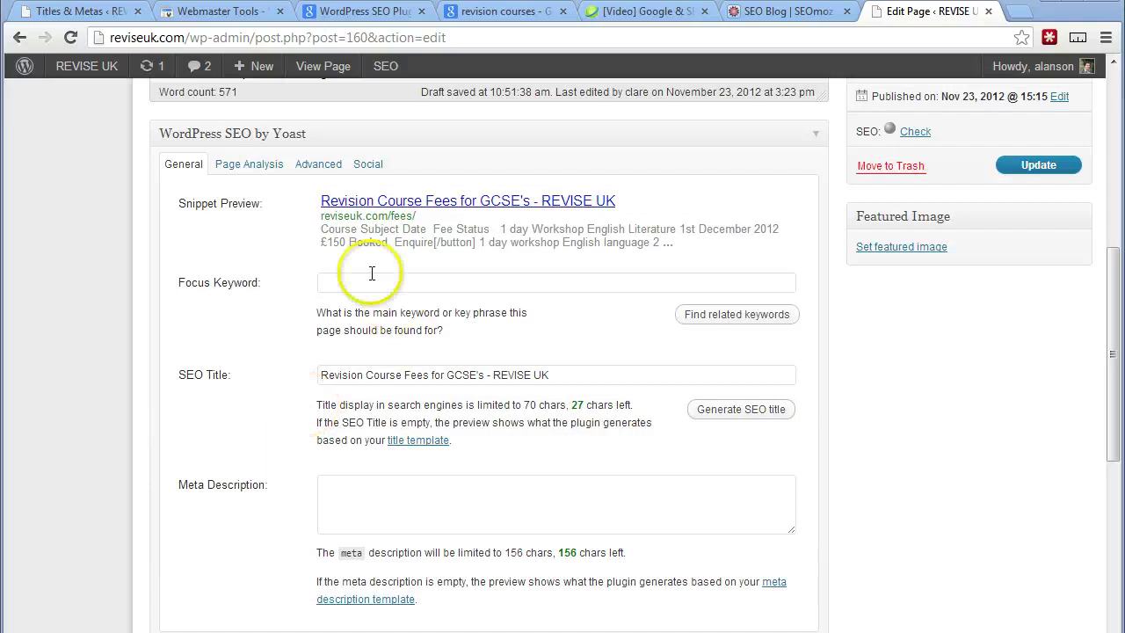
# Step: Set the meta description to "Revision Course Fees for REVISE UK Courses. 1 Day Workshops and 2 Day Courses for English, Maths, Science, History and French GCSE's."
pyautogui.scroll(1, 372, 263)
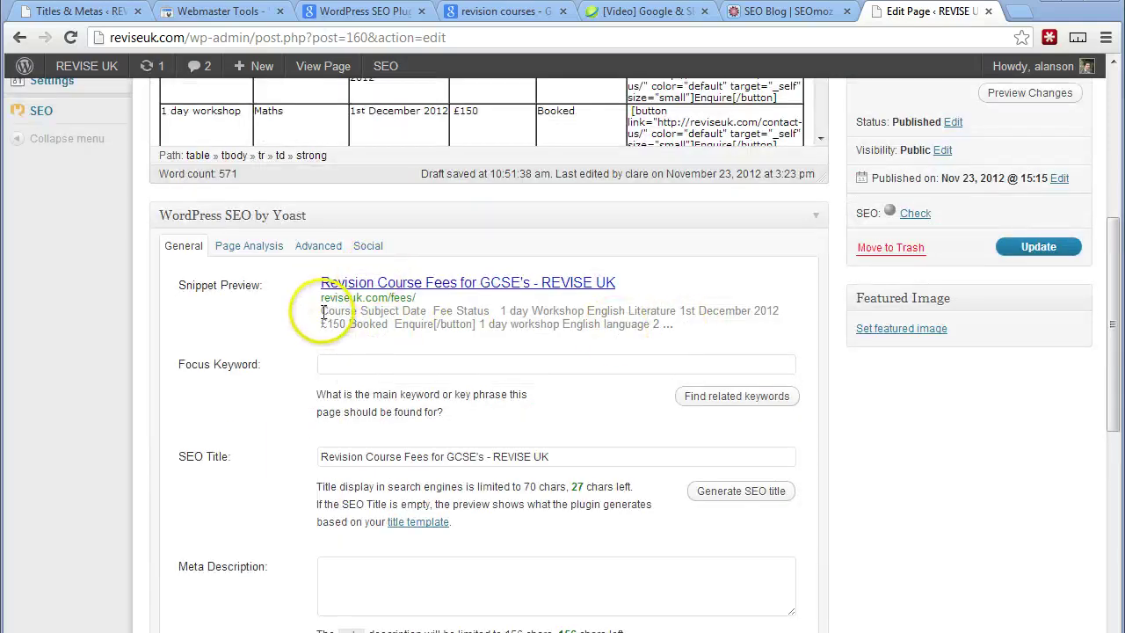
pyautogui.scroll(-2, 576, 439)
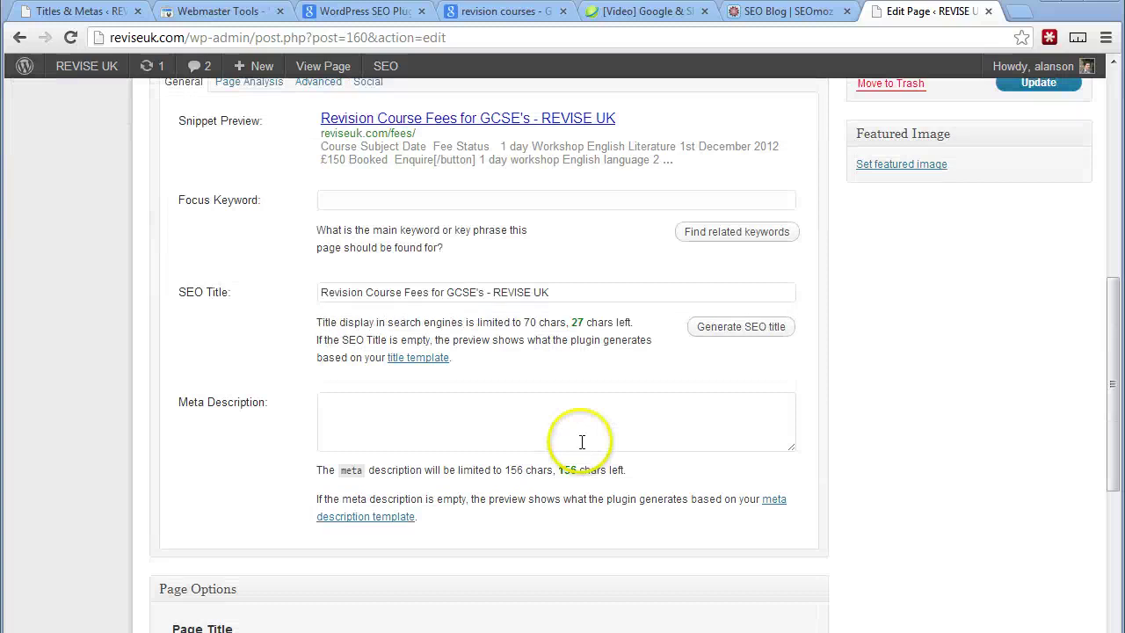
pyautogui.scroll(1, 582, 442)
pyautogui.moveTo(319, 230); pyautogui.dragTo(625, 246)
pyautogui.hotkey('ctrl', 'c')
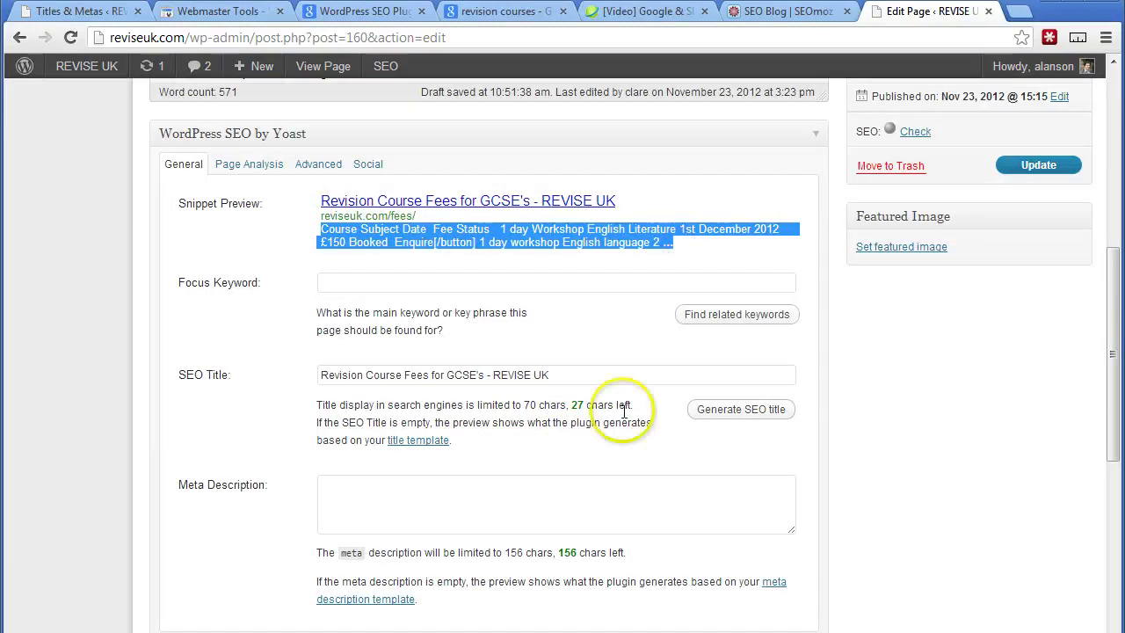
pyautogui.click(575, 482)
pyautogui.hotkey('ctrl', 'v')
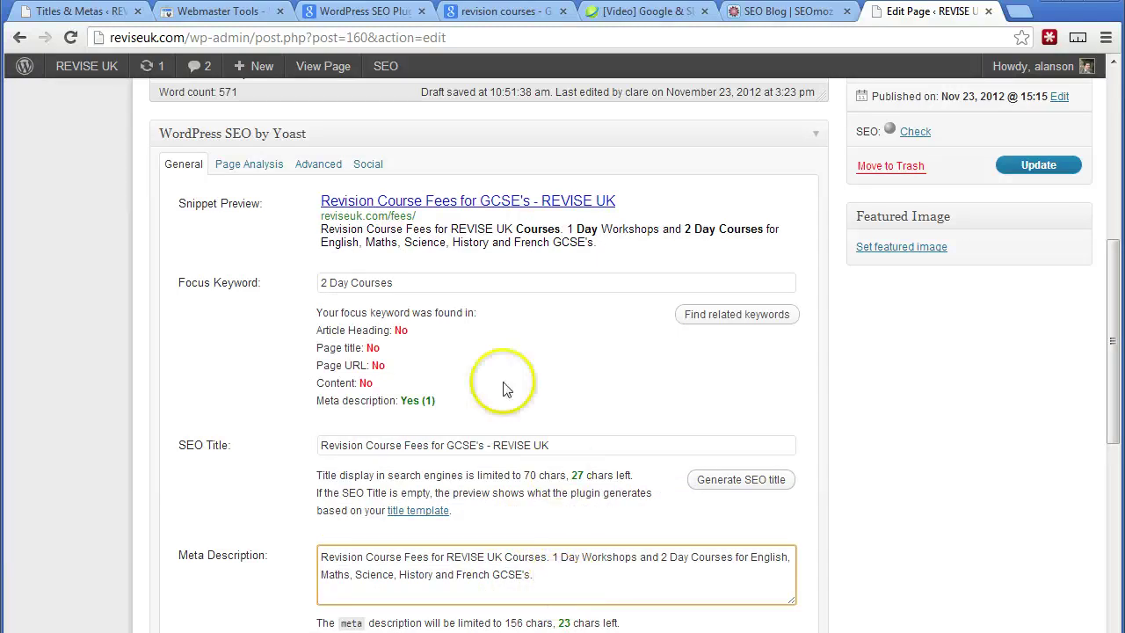
# Step: Read through the Fees page's meta description phrase by phrase and compare it with the course table in the page content
pyautogui.click(551, 579)
pyautogui.moveTo(551, 579); pyautogui.dragTo(301, 548)
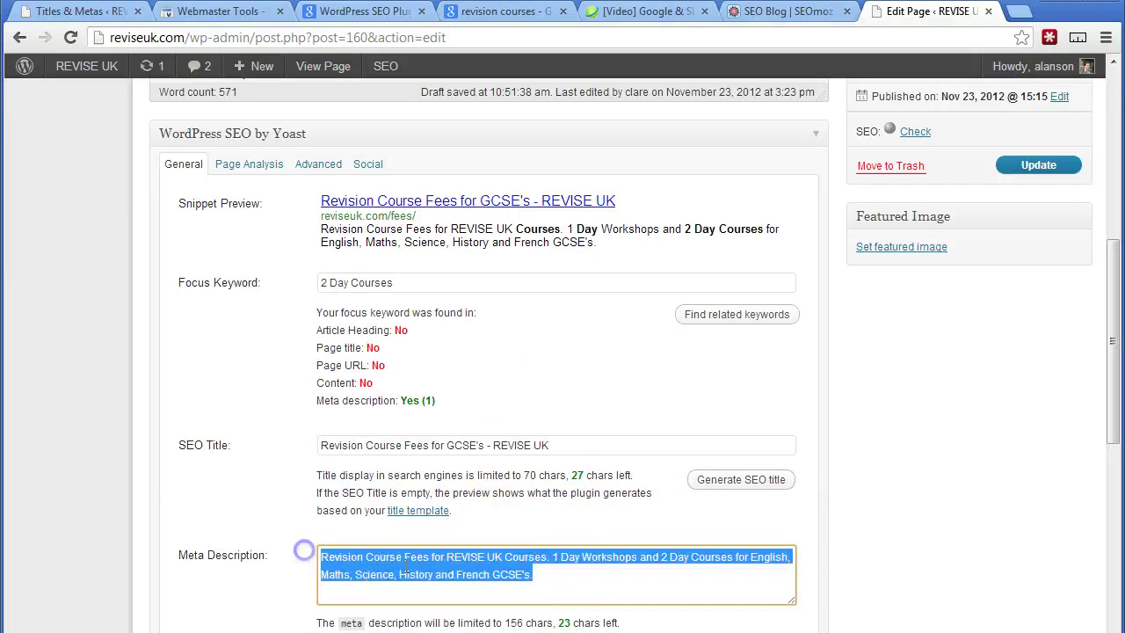
pyautogui.click(558, 593)
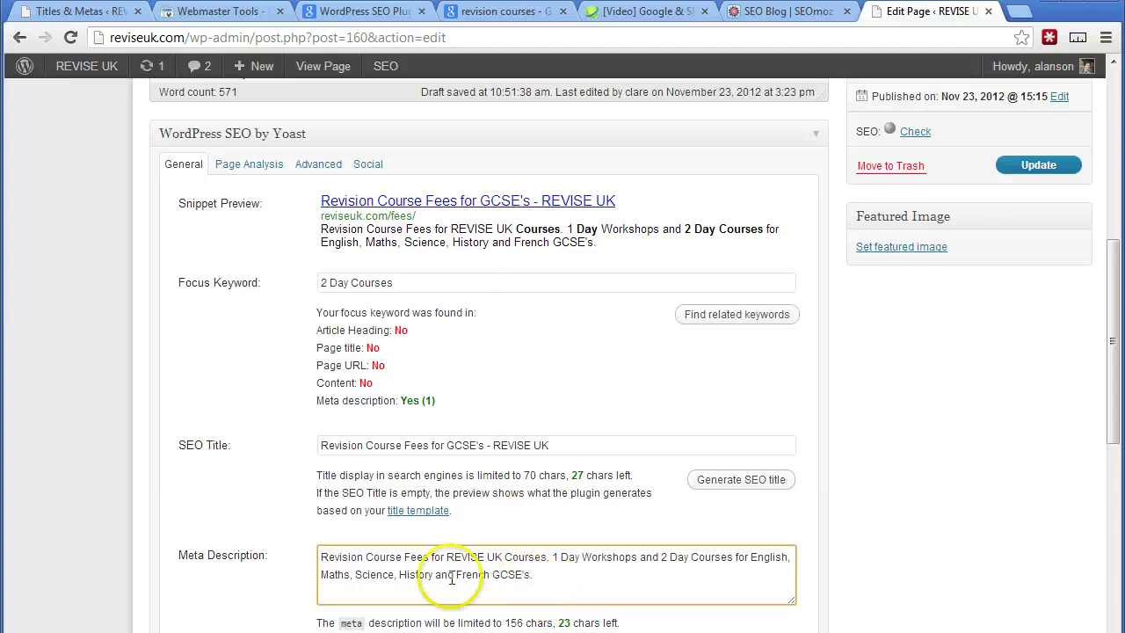
pyautogui.moveTo(321, 559); pyautogui.dragTo(349, 556)
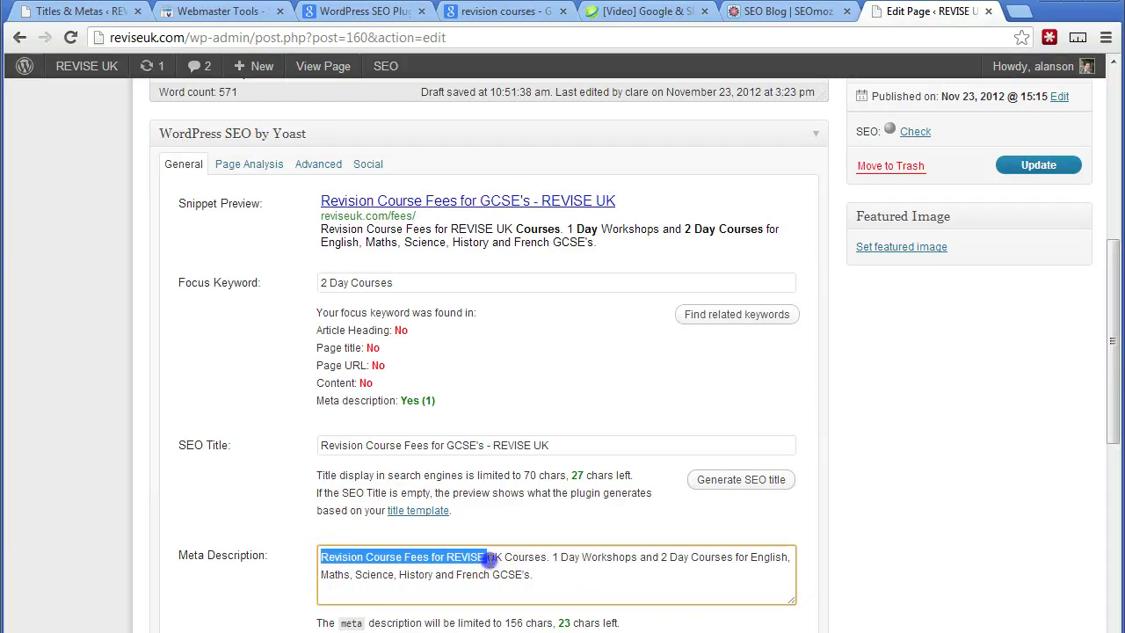
pyautogui.click(553, 559)
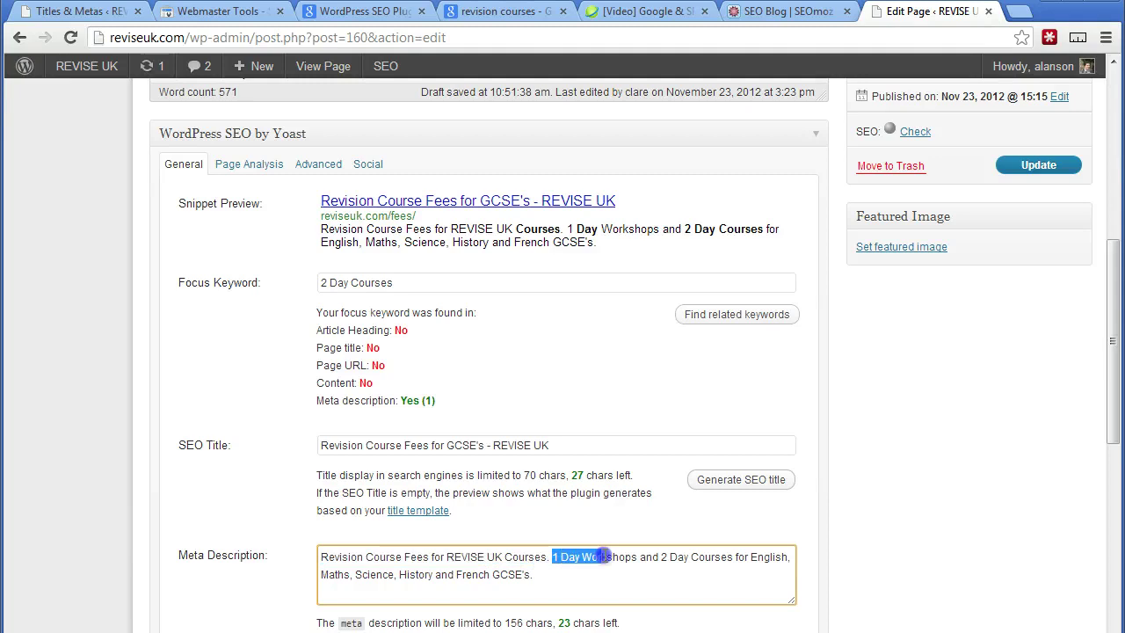
pyautogui.moveTo(665, 556); pyautogui.dragTo(669, 557)
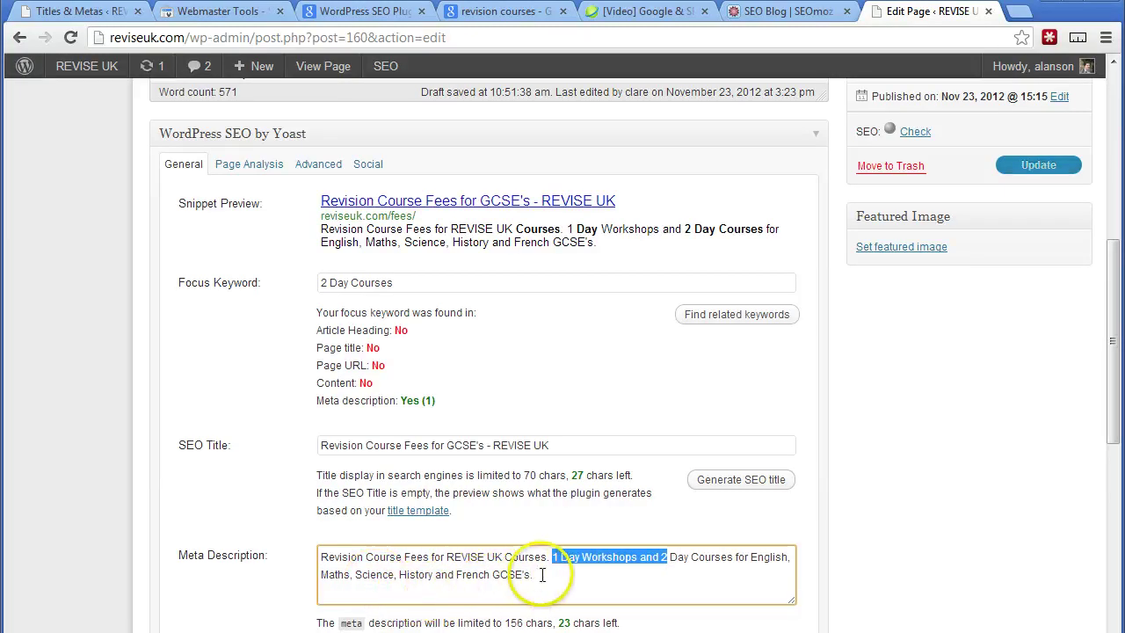
pyautogui.moveTo(532, 576); pyautogui.dragTo(516, 575)
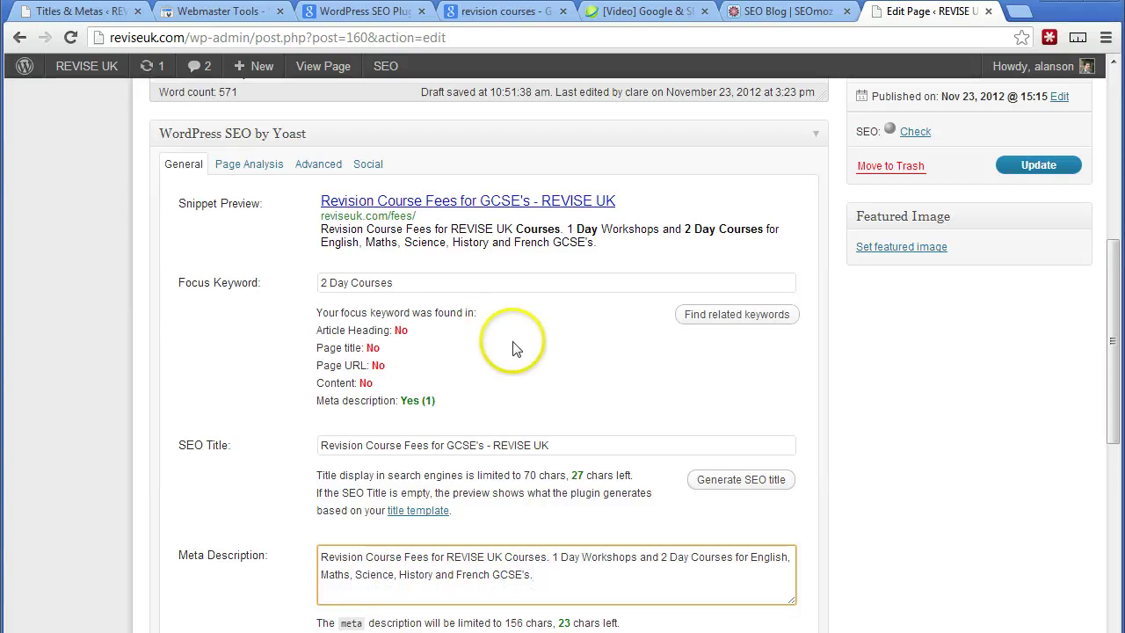
pyautogui.moveTo(552, 576); pyautogui.dragTo(296, 552)
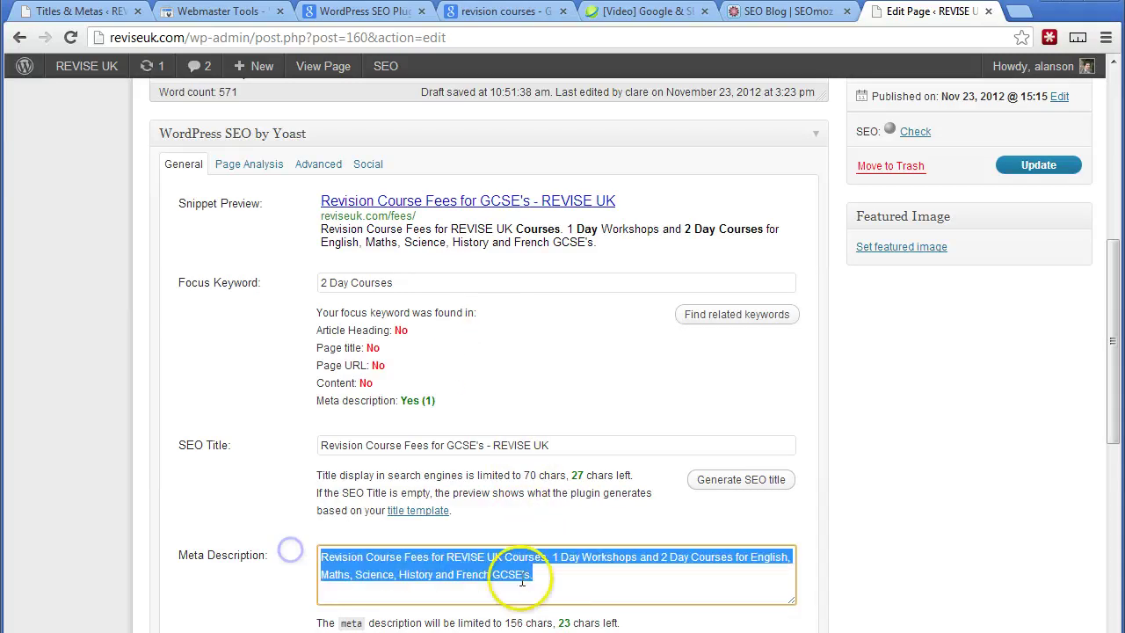
pyautogui.click(550, 575)
pyautogui.scroll(6, 995, 431)
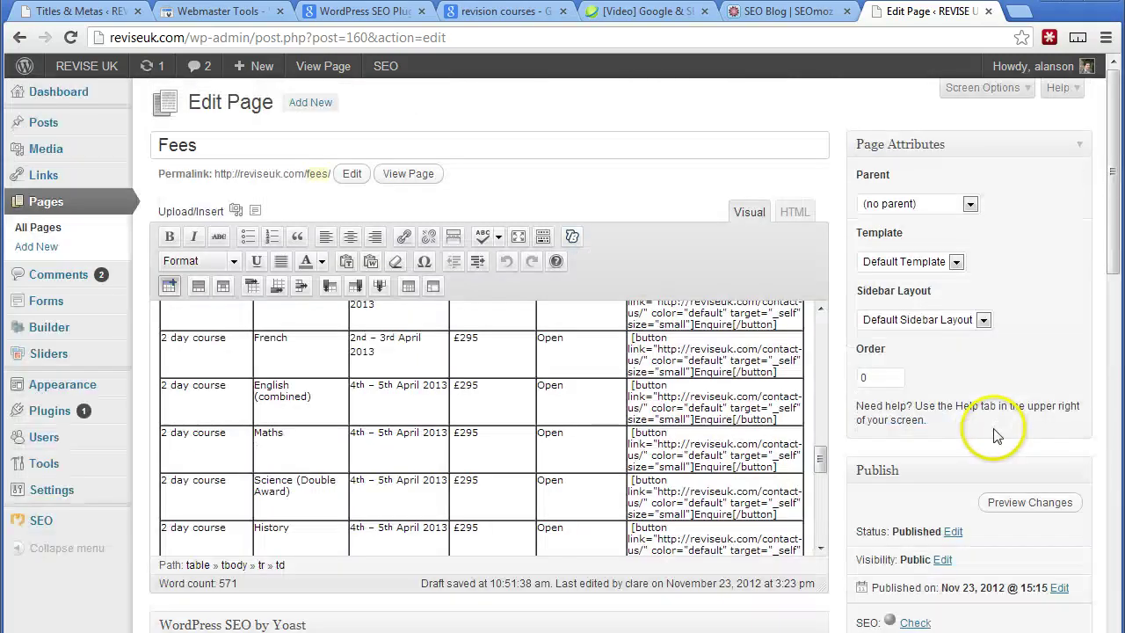
pyautogui.scroll(5, 731, 335)
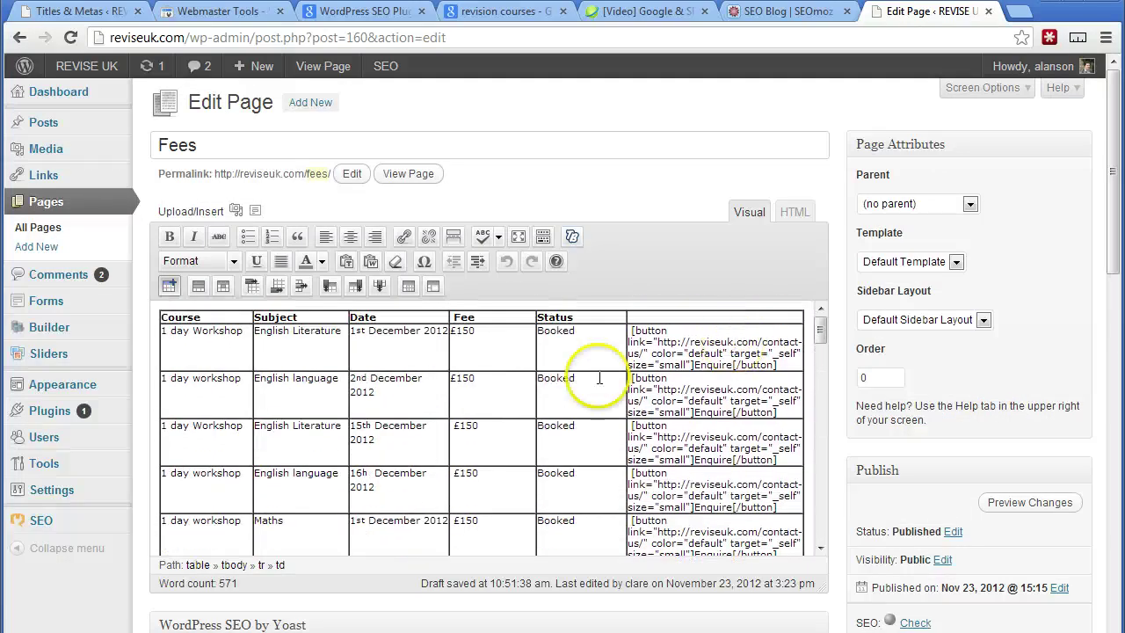
# Step: Review the Fees page's snippet preview, SEO title and meta description, checking the keyword wording such as "Revision Course"
pyautogui.scroll(-4, 761, 334)
pyautogui.scroll(-10, 844, 497)
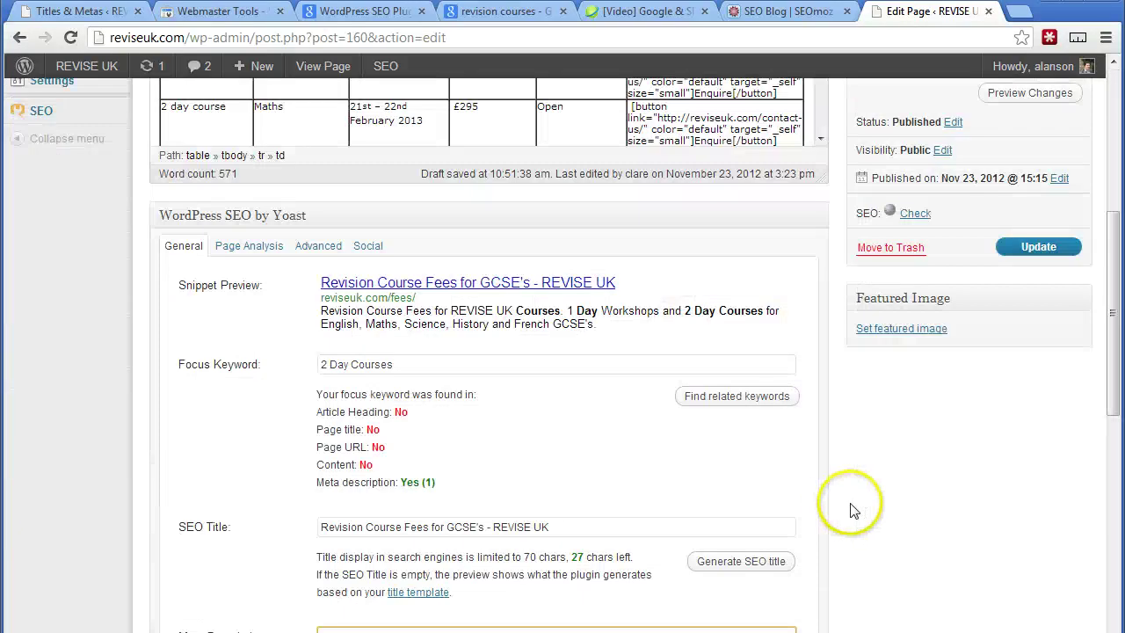
pyautogui.scroll(-3, 857, 501)
pyautogui.scroll(4, 853, 498)
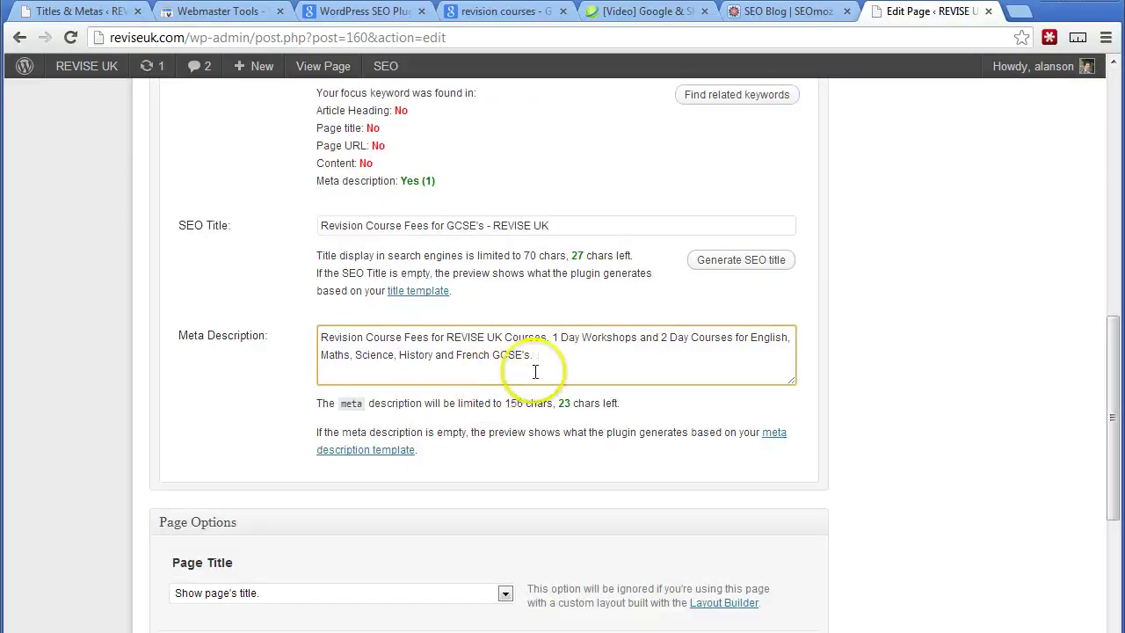
pyautogui.click(566, 363)
pyautogui.click(545, 344)
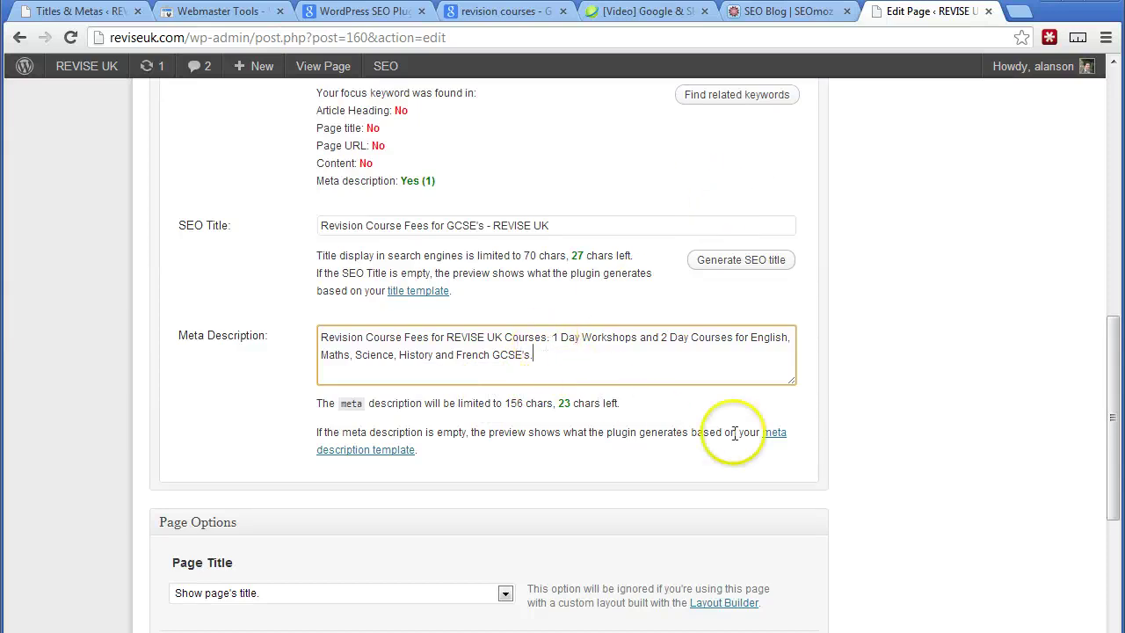
pyautogui.scroll(3, 892, 394)
pyautogui.scroll(-1, 888, 400)
pyautogui.click(886, 395)
pyautogui.click(591, 512)
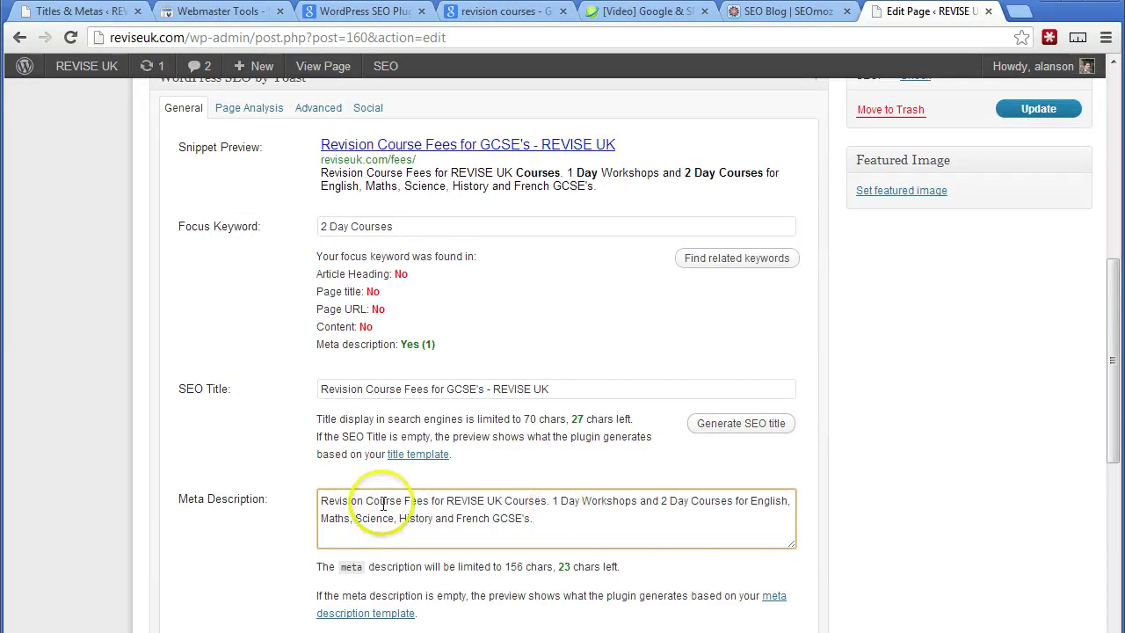
pyautogui.moveTo(401, 501); pyautogui.dragTo(251, 490)
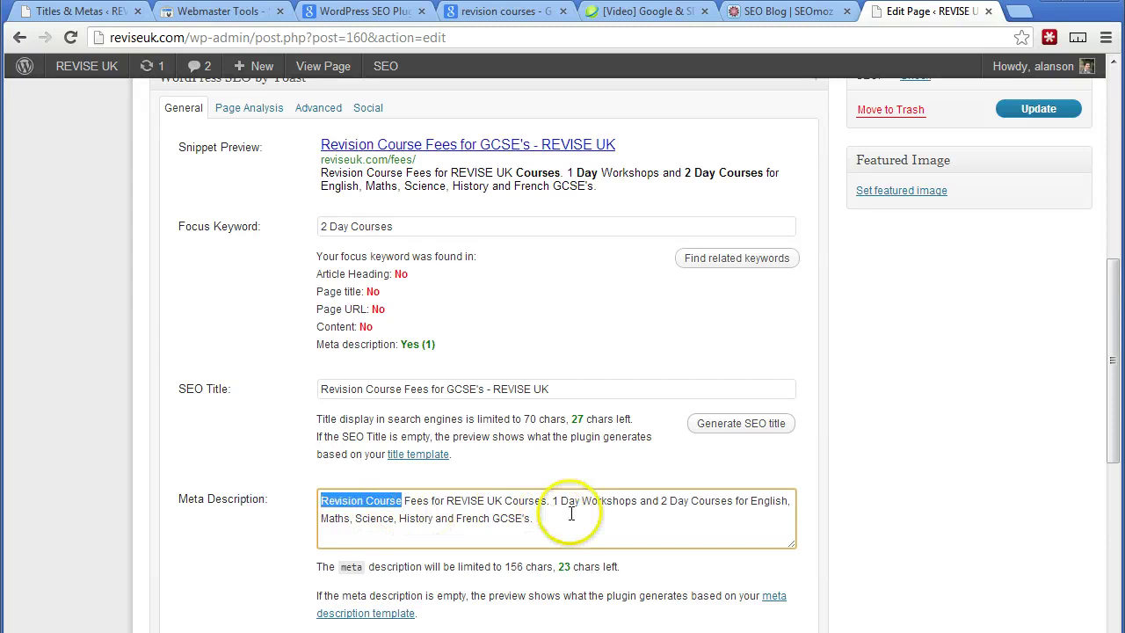
pyautogui.click(516, 563)
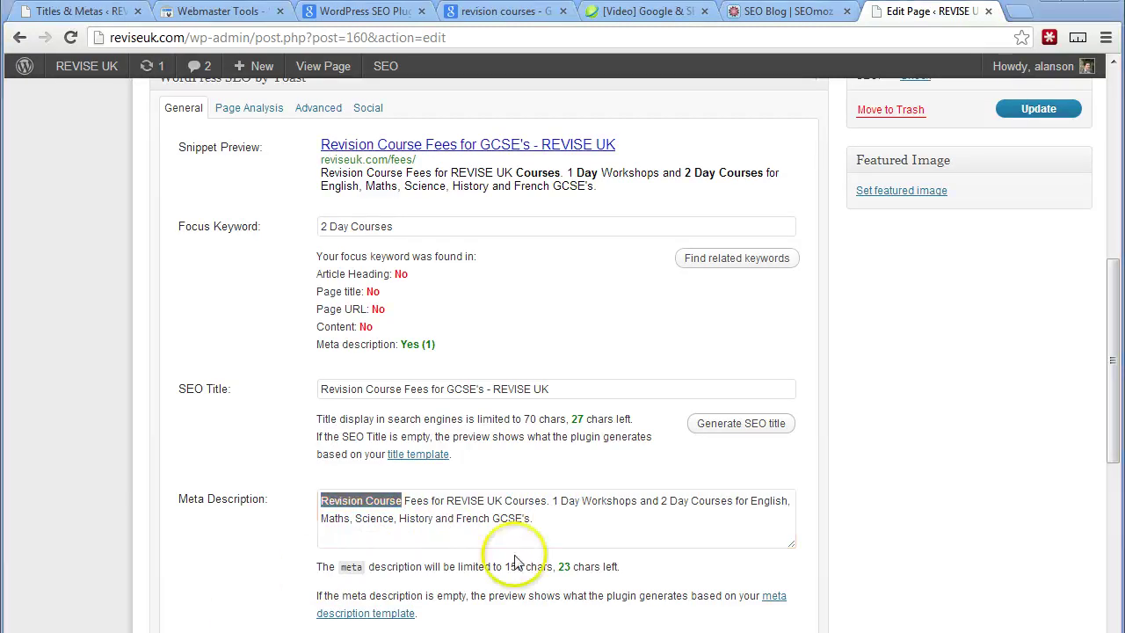
pyautogui.click(603, 525)
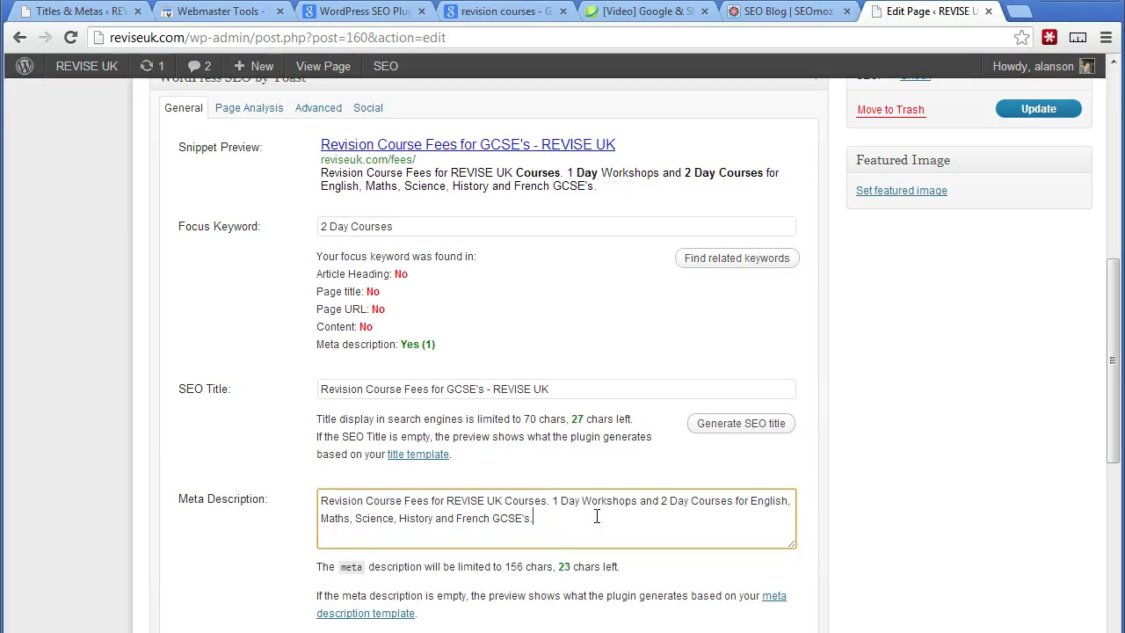
# Step: Update the Fees page to save its SEO title and meta description, and look over the saved SEO fields
pyautogui.click(1040, 112)
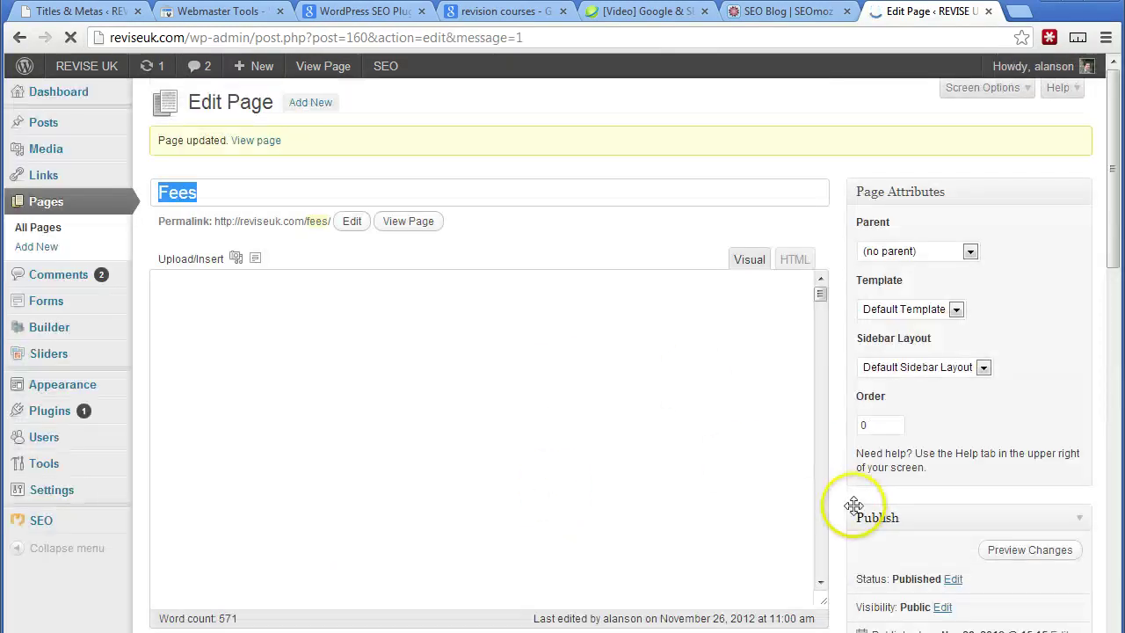
pyautogui.scroll(-6, 853, 411)
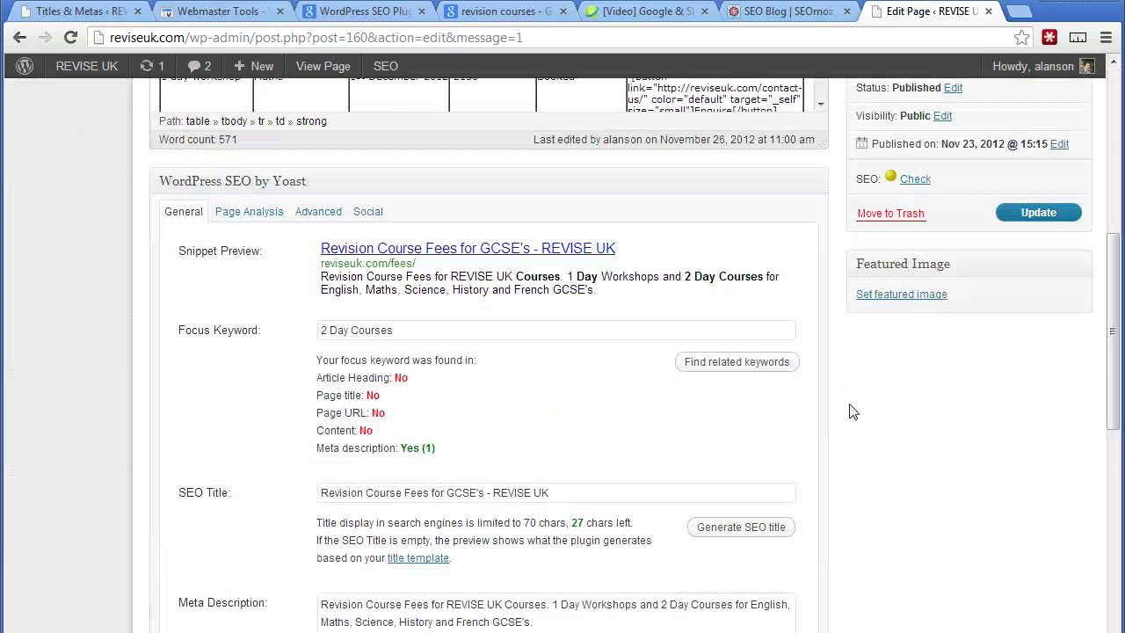
pyautogui.scroll(-5, 852, 411)
pyautogui.scroll(4, 853, 411)
pyautogui.scroll(-1, 853, 411)
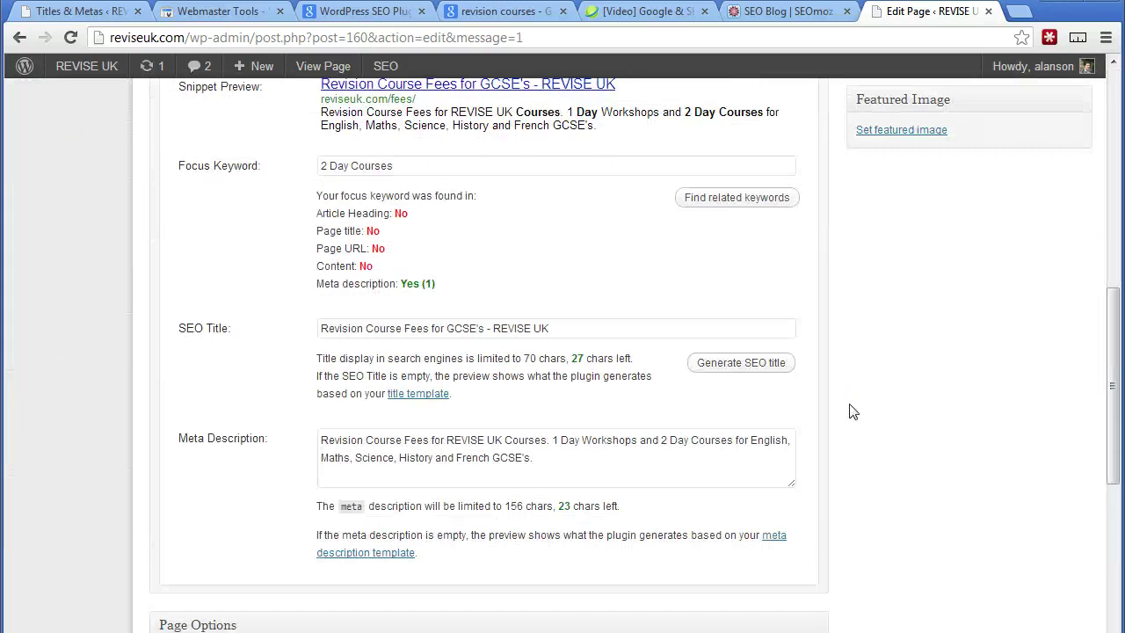
pyautogui.scroll(1, 852, 411)
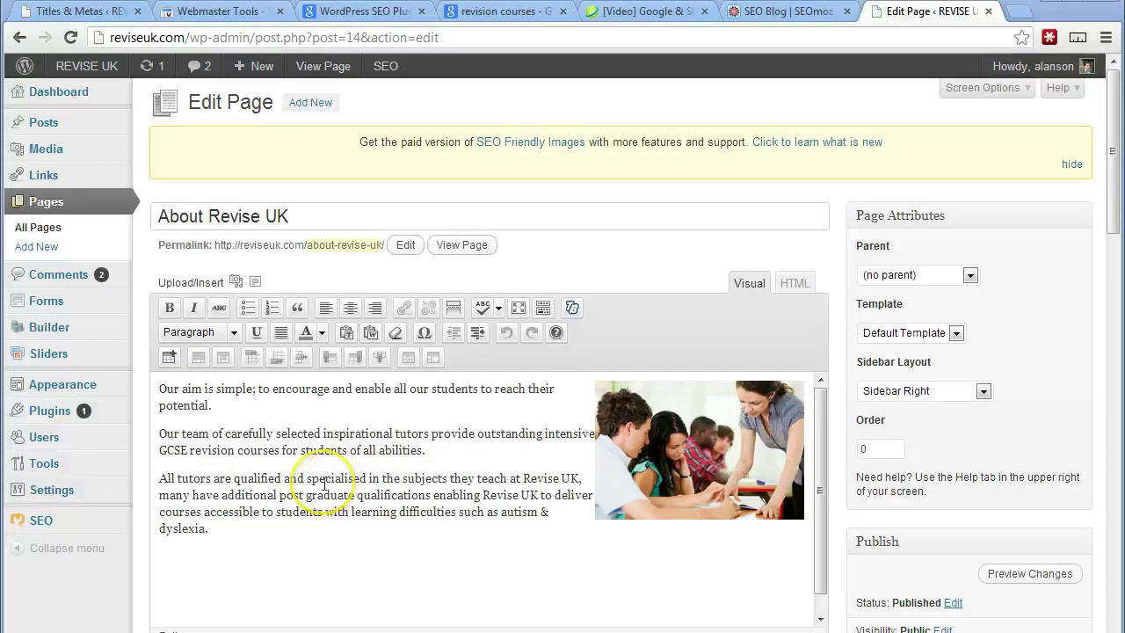
# Step: Open the edit settings of the classroom photo on the About Revise UK page and inspect its title and alternate text fields
pyautogui.click(227, 529)
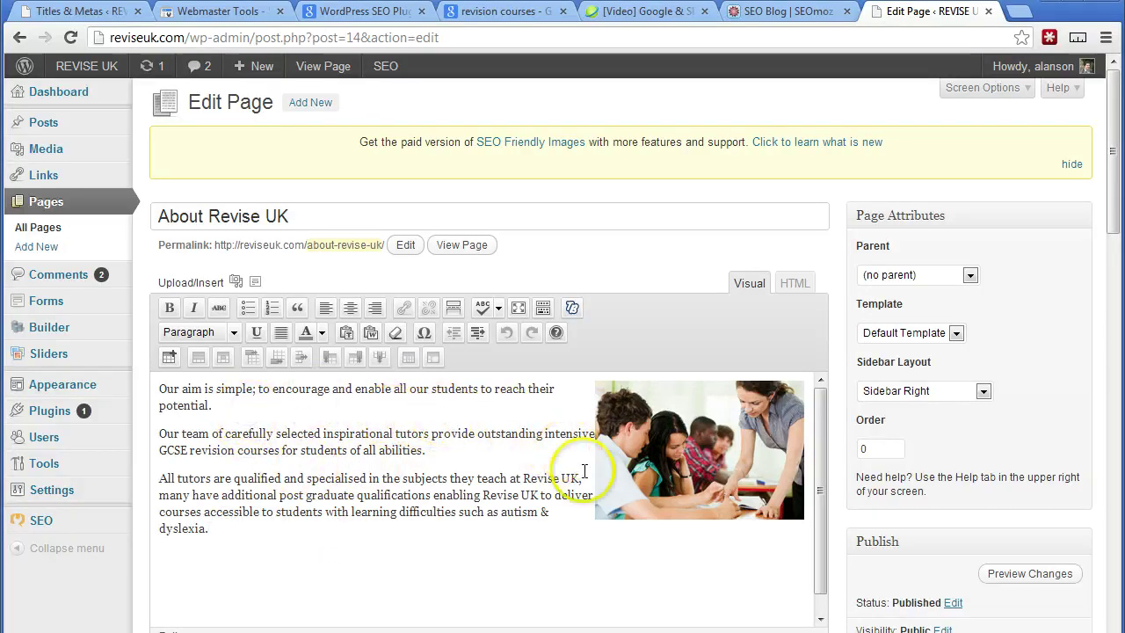
pyautogui.click(641, 486)
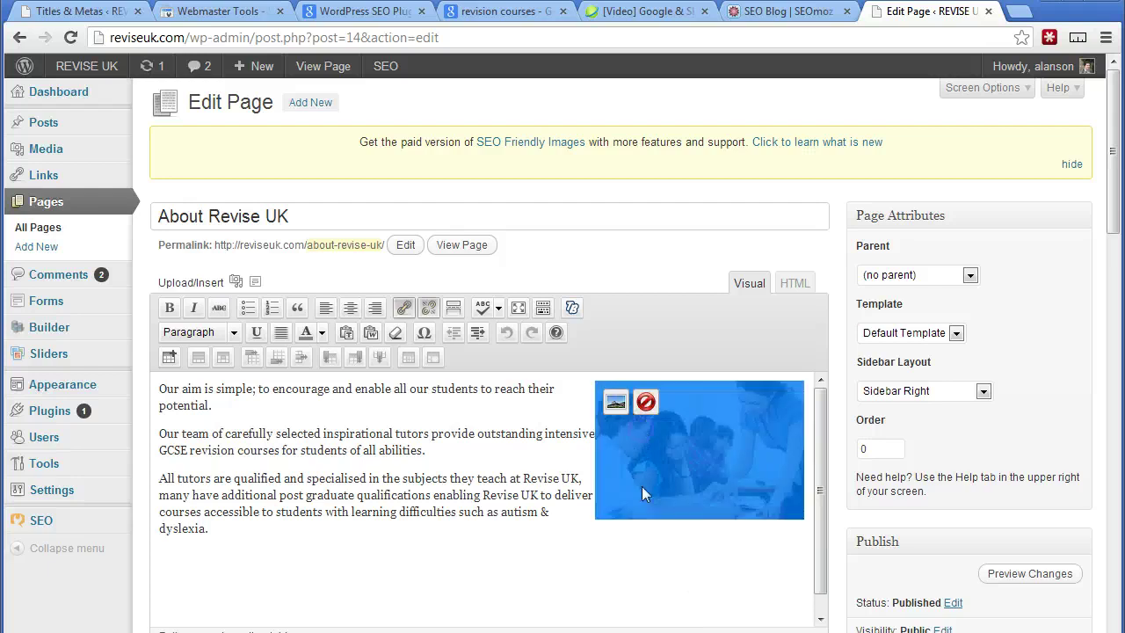
pyautogui.click(615, 405)
pyautogui.scroll(-1, 711, 420)
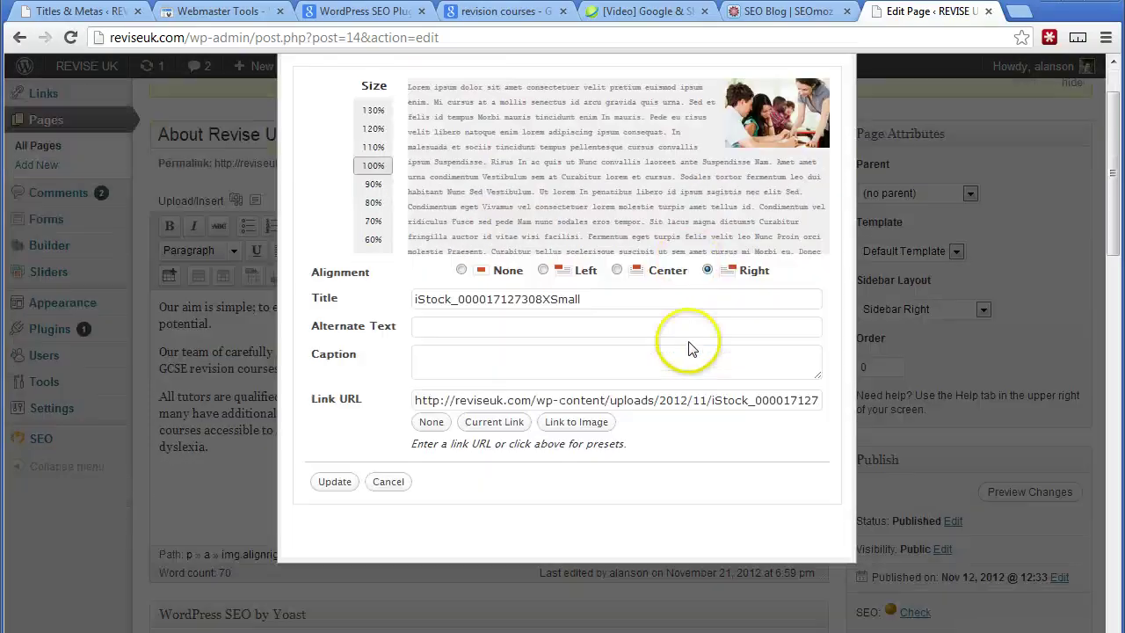
pyautogui.click(603, 327)
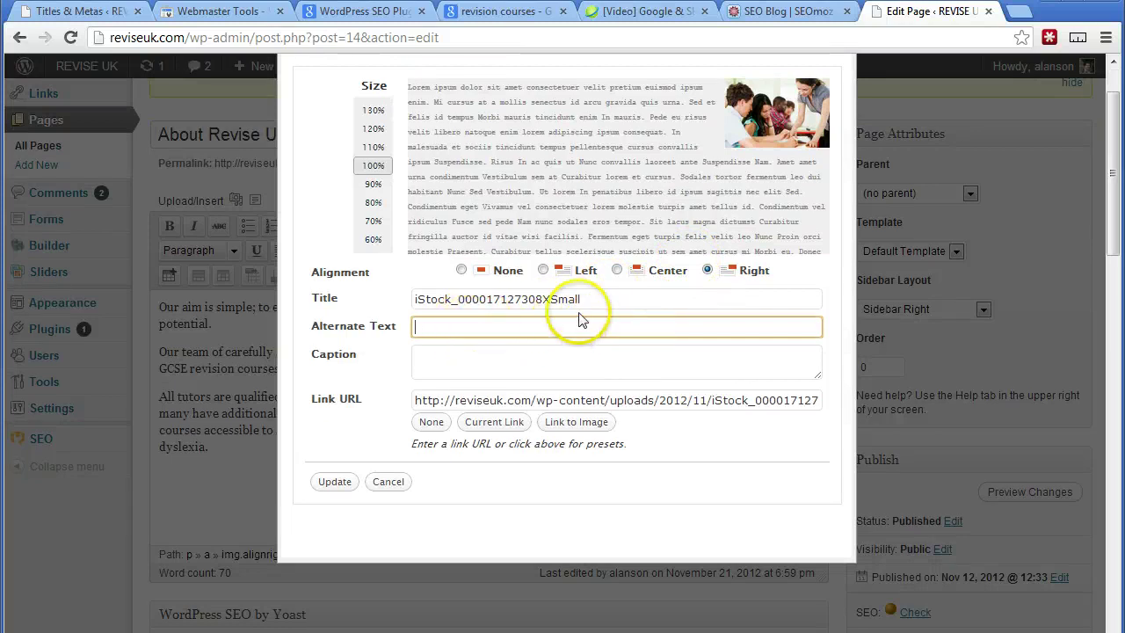
pyautogui.moveTo(620, 302); pyautogui.dragTo(376, 299)
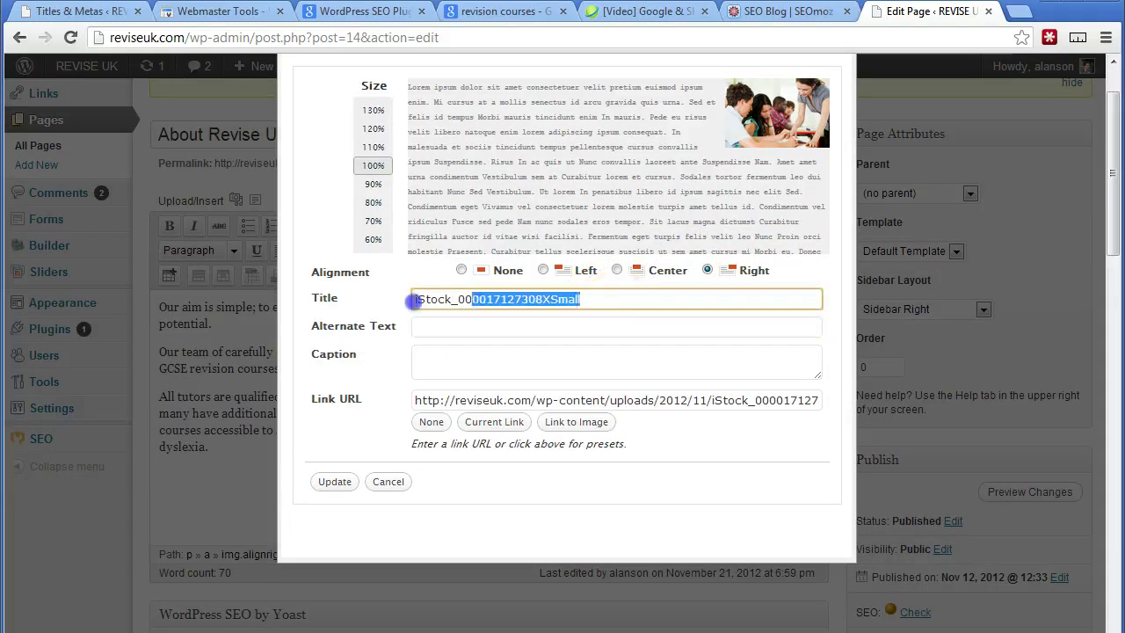
pyautogui.click(467, 323)
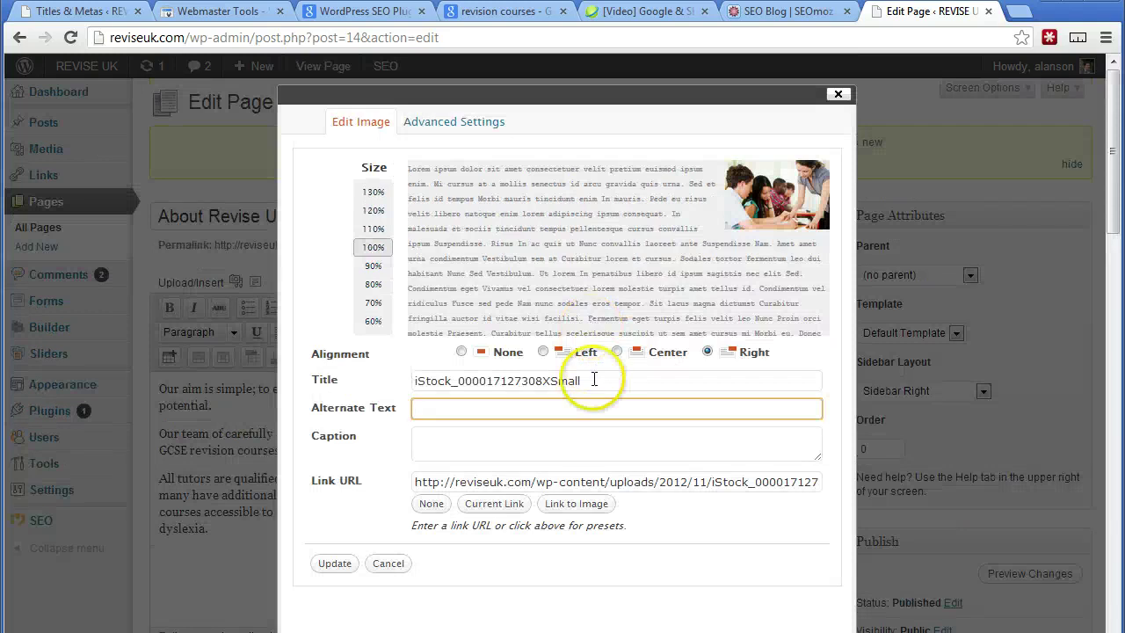
pyautogui.moveTo(584, 381); pyautogui.dragTo(351, 378)
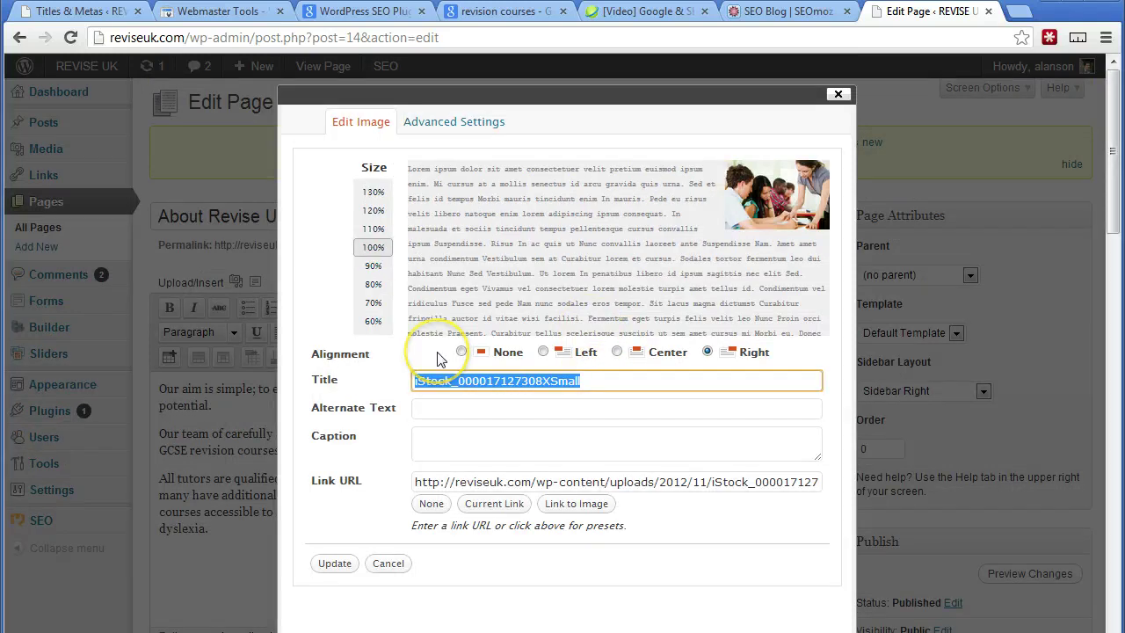
pyautogui.click(520, 403)
# Step: Set the photo's title to "Revise UK Staff at Work"
pyautogui.moveTo(608, 384); pyautogui.dragTo(413, 373)
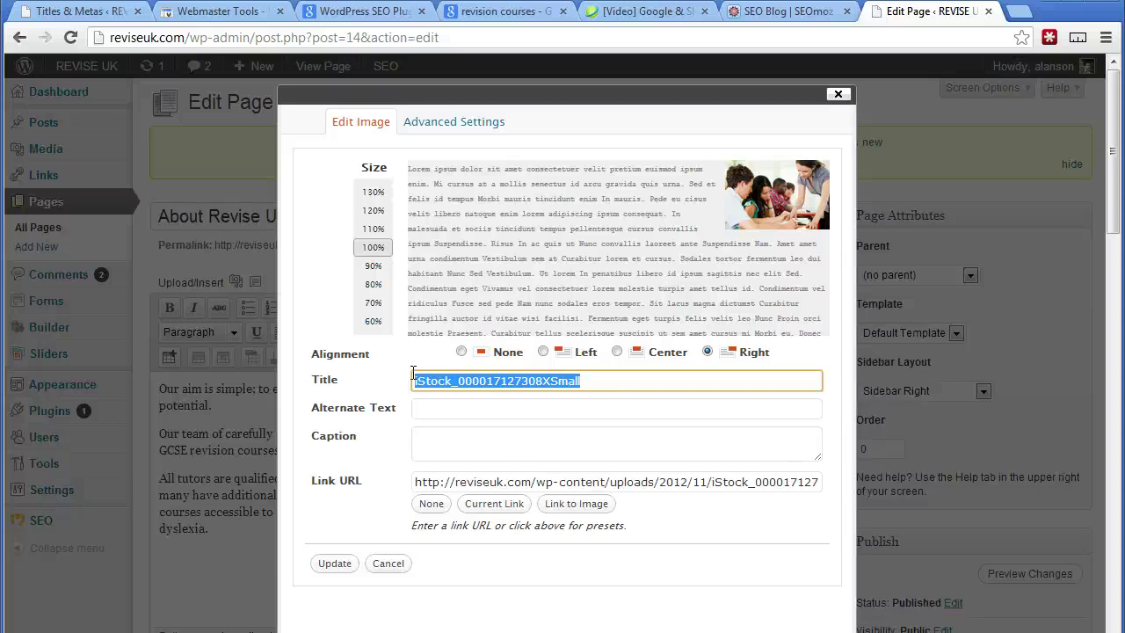
pyautogui.write('RE')
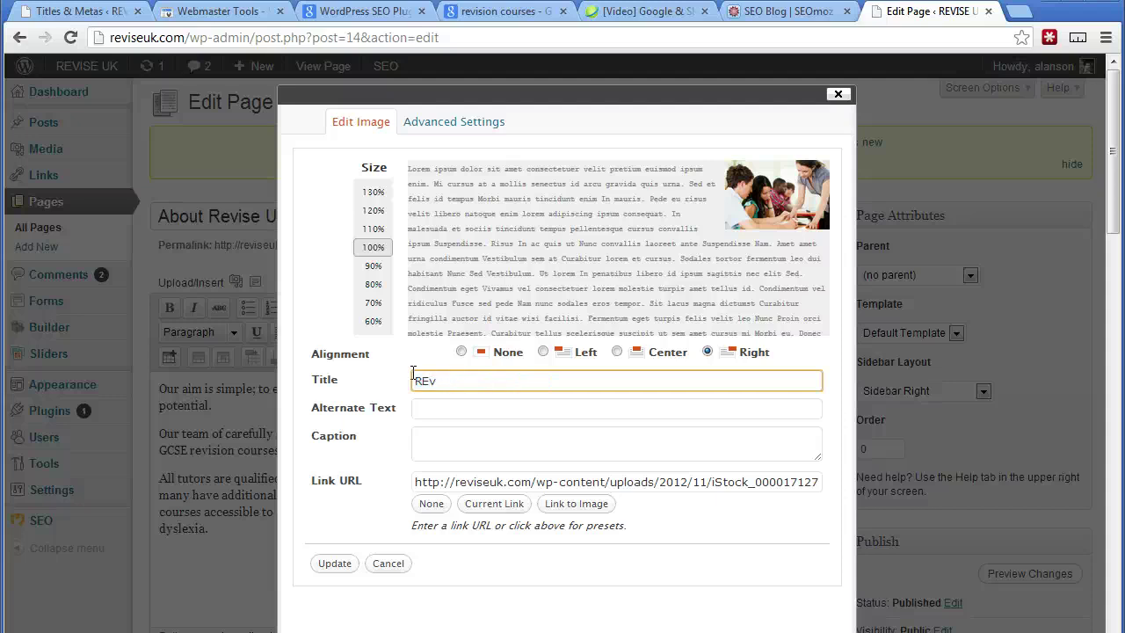
pyautogui.write('vius')
pyautogui.press('Tab')
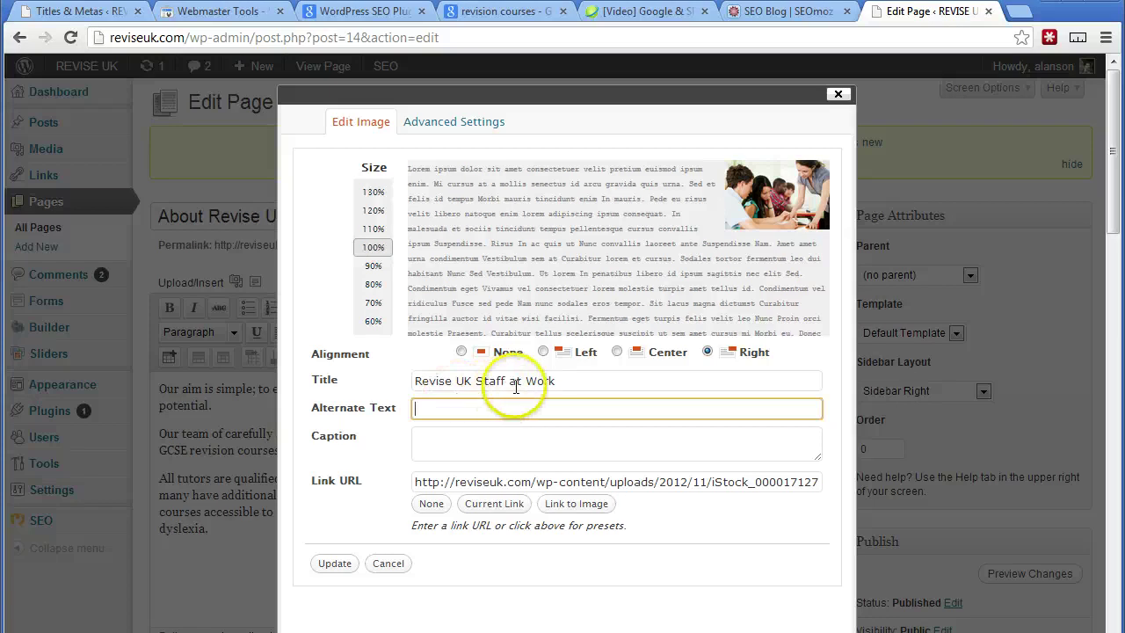
# Step: Copy the photo's title "Revise UK Staff at Work" into its alternate text
pyautogui.moveTo(559, 381); pyautogui.dragTo(343, 376)
pyautogui.hotkey('ctrl', 'c')
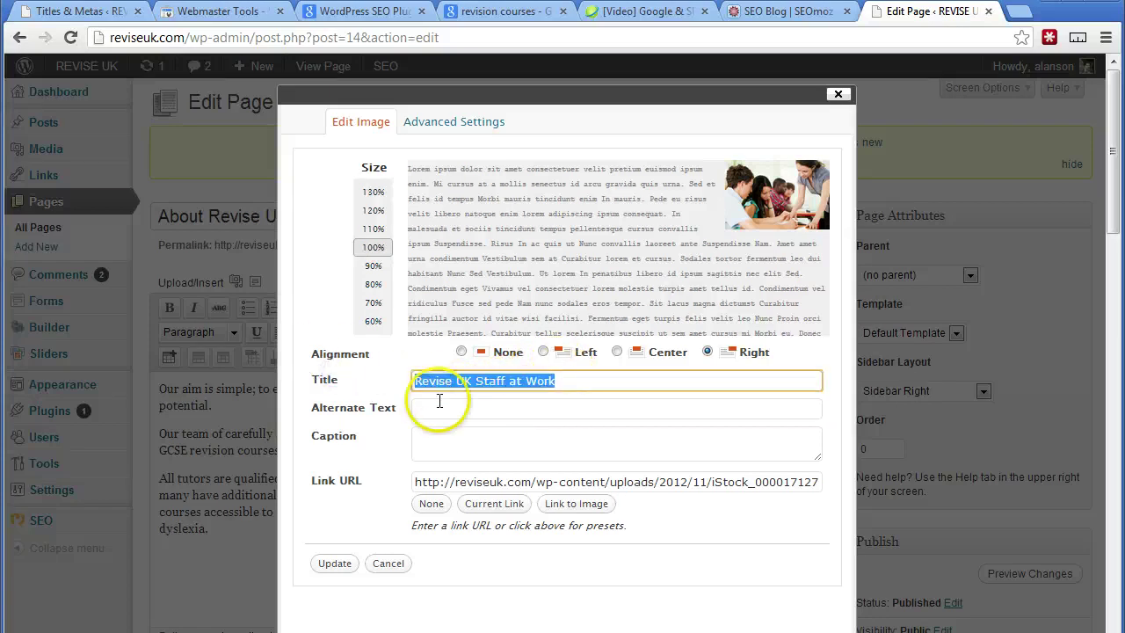
pyautogui.click(443, 407)
pyautogui.hotkey('ctrl', 'v')
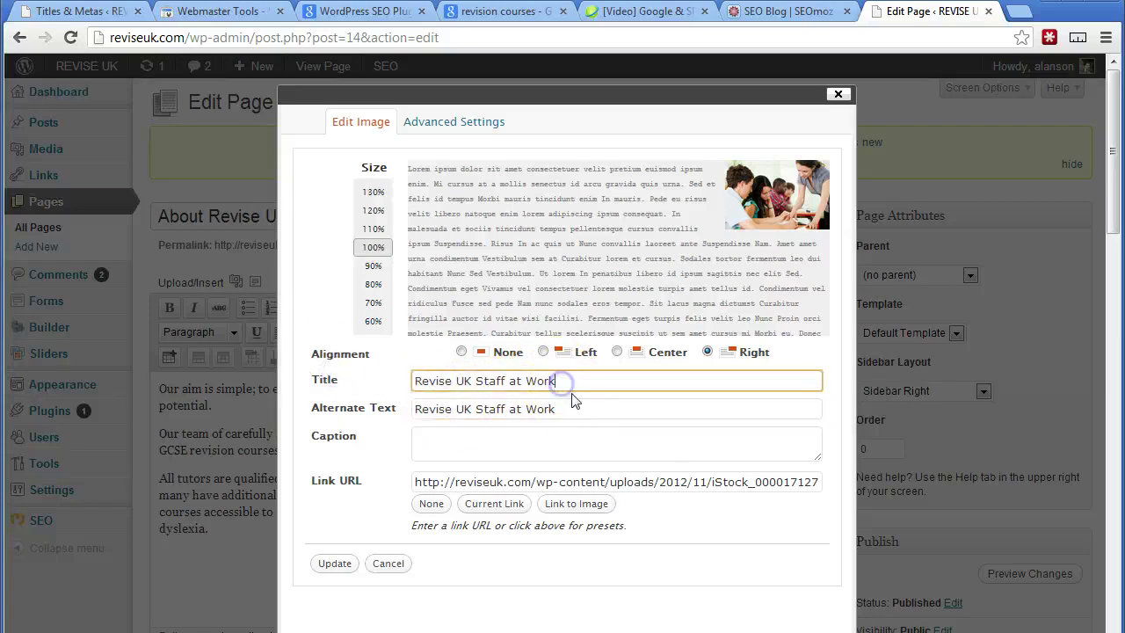
# Step: Compare the wording of the photo's title and alternate text
pyautogui.moveTo(594, 410); pyautogui.dragTo(321, 372)
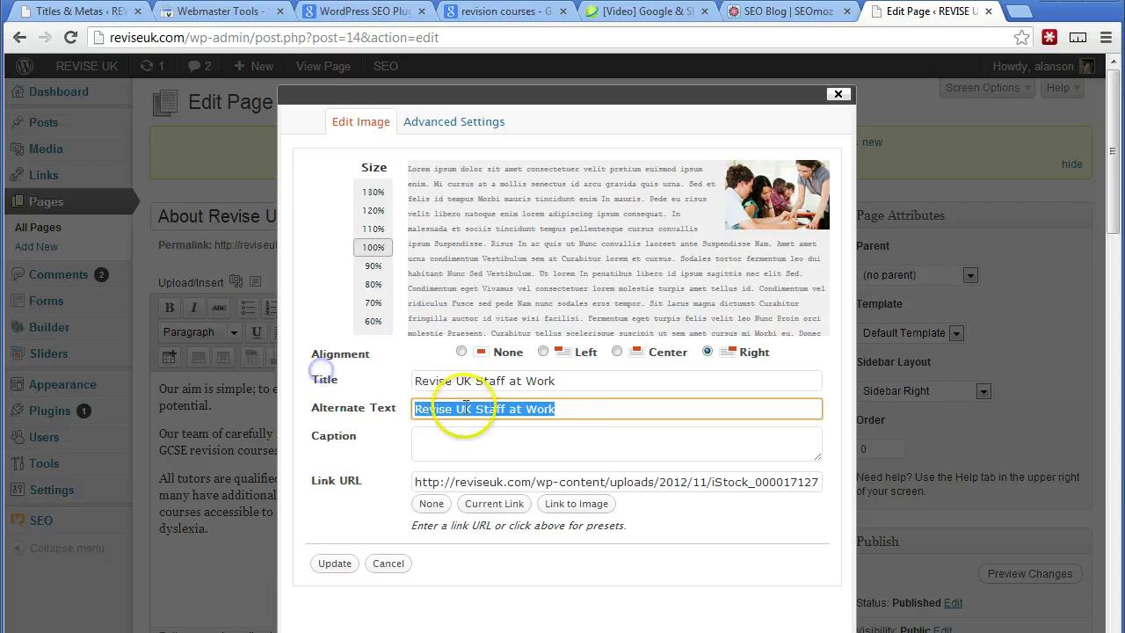
pyautogui.click(543, 383)
pyautogui.click(475, 408)
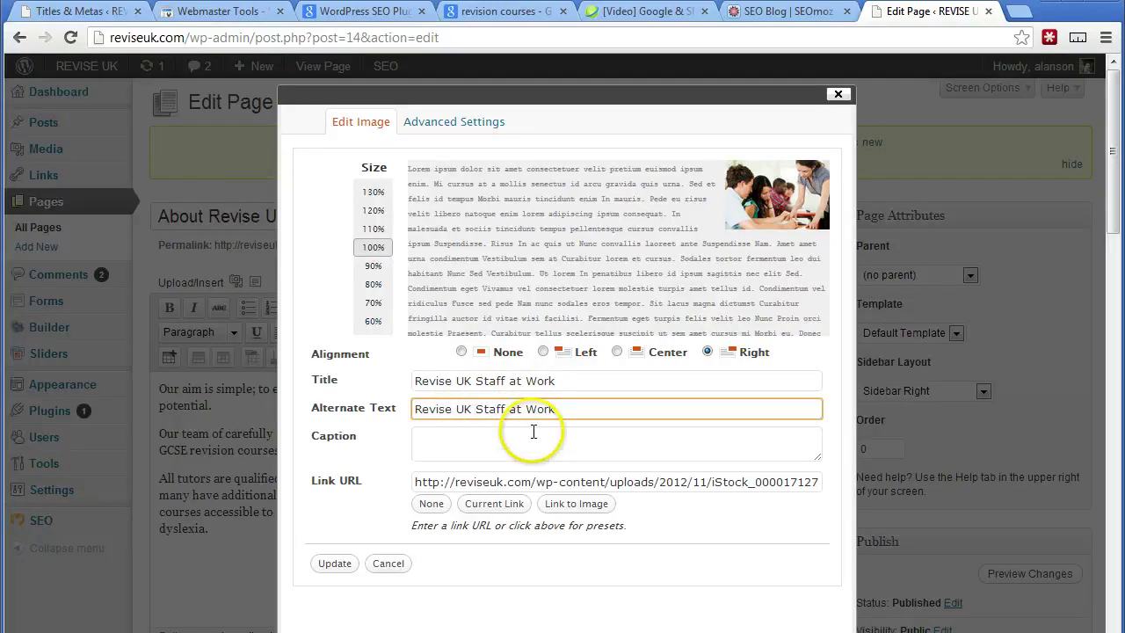
pyautogui.click(570, 381)
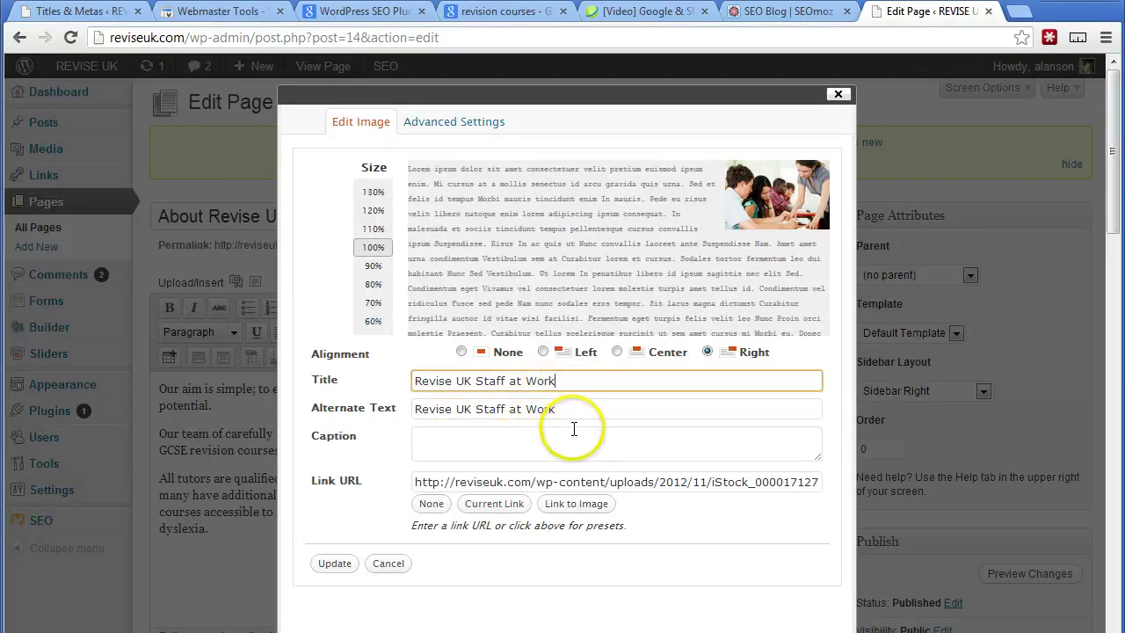
pyautogui.click(568, 406)
pyautogui.moveTo(569, 404); pyautogui.dragTo(342, 407)
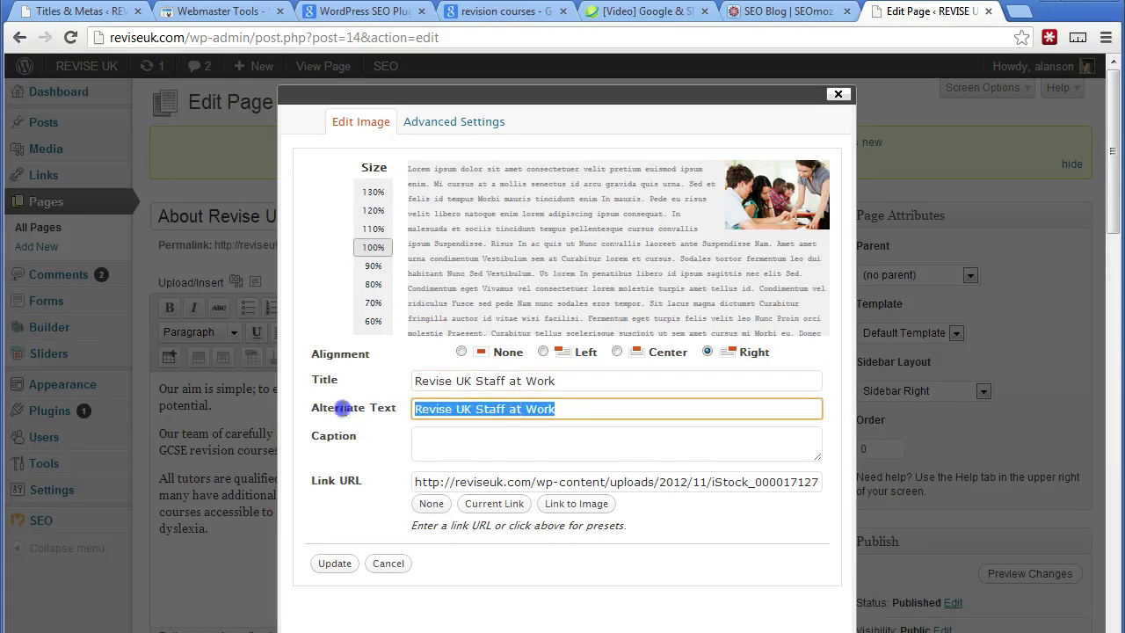
pyautogui.click(572, 408)
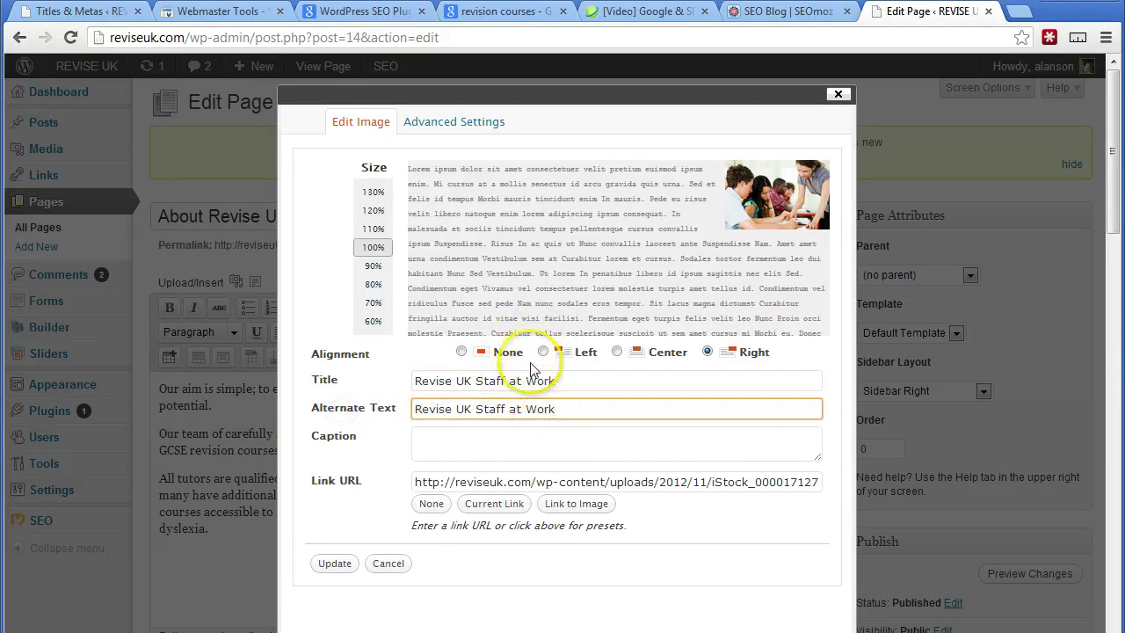
pyautogui.click(565, 381)
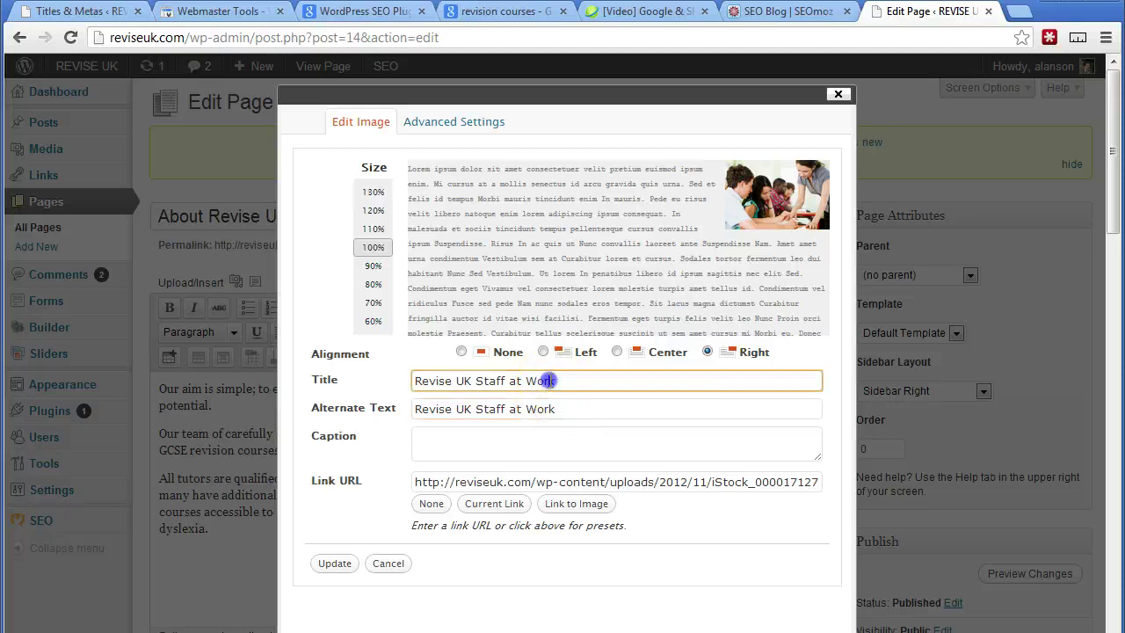
pyautogui.click(568, 410)
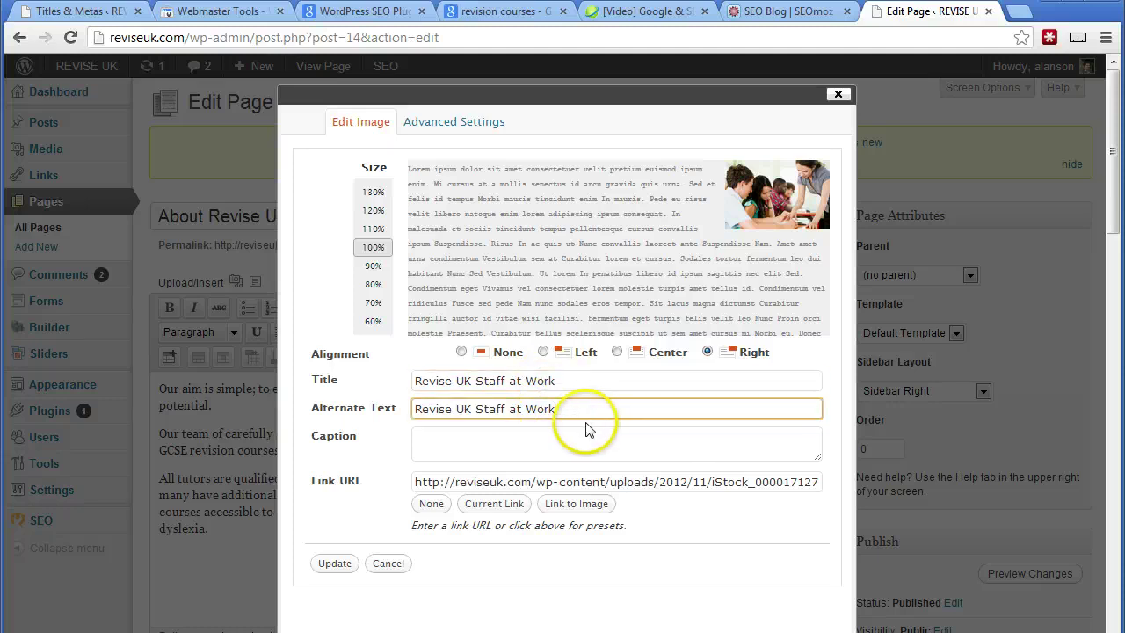
pyautogui.click(570, 381)
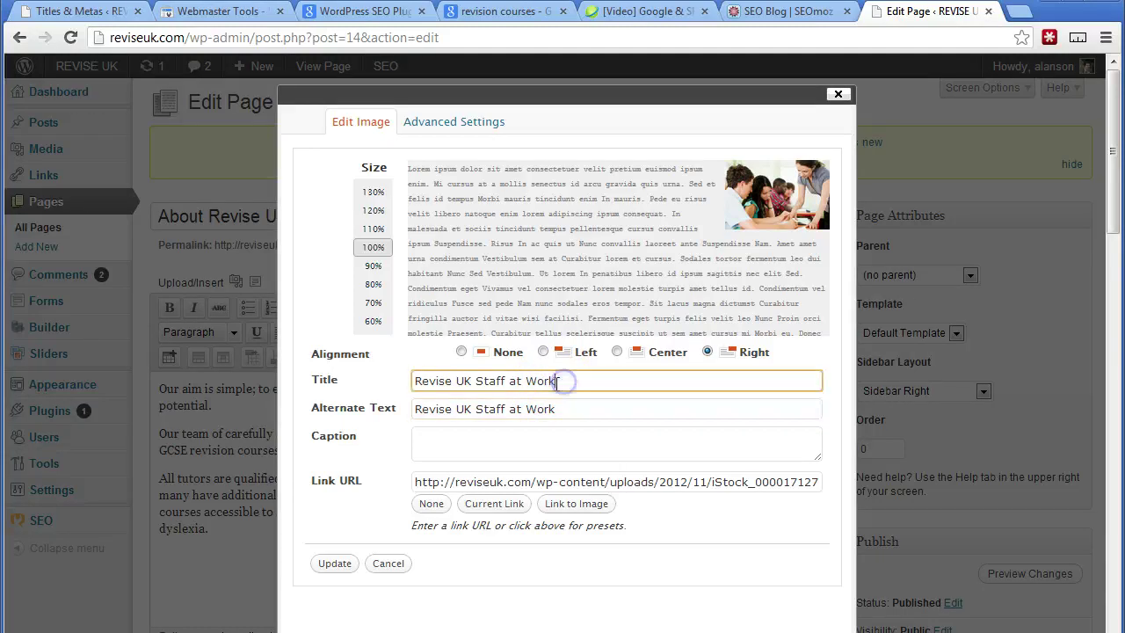
pyautogui.click(574, 406)
pyautogui.click(579, 381)
pyautogui.click(567, 384)
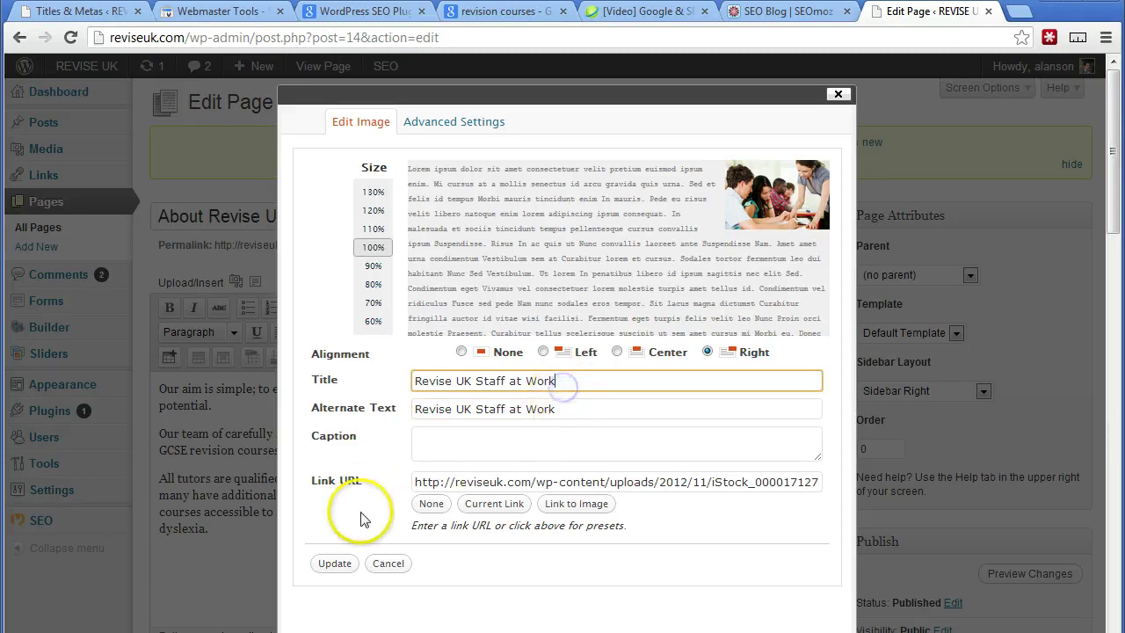
# Step: Apply the photo's title and alternate text changes and update the About Revise UK page
pyautogui.click(338, 563)
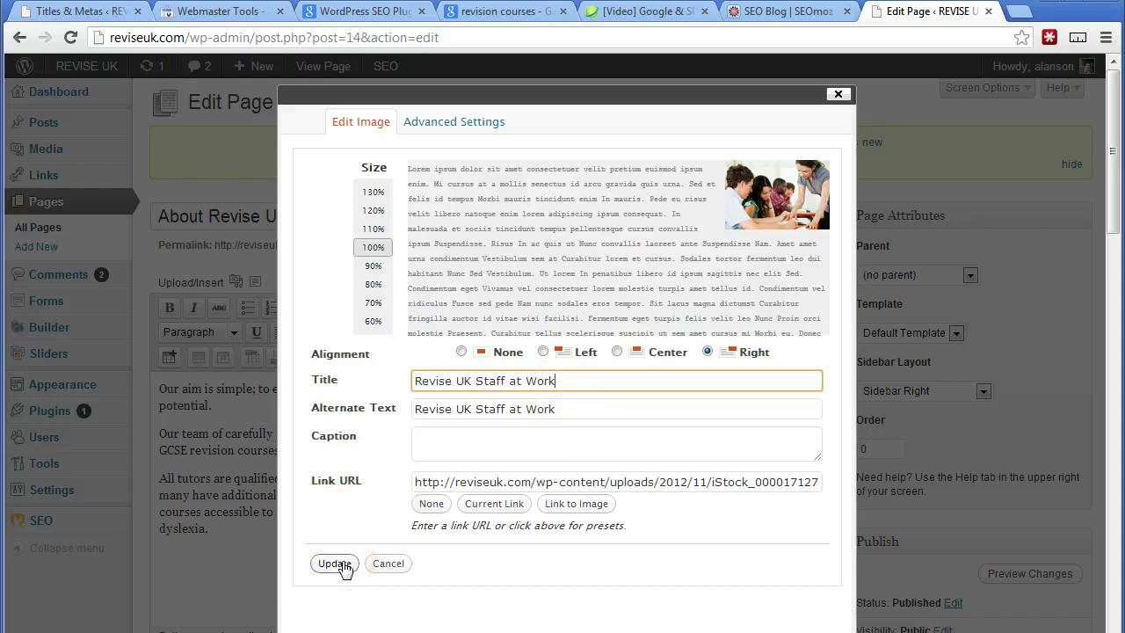
pyautogui.click(334, 564)
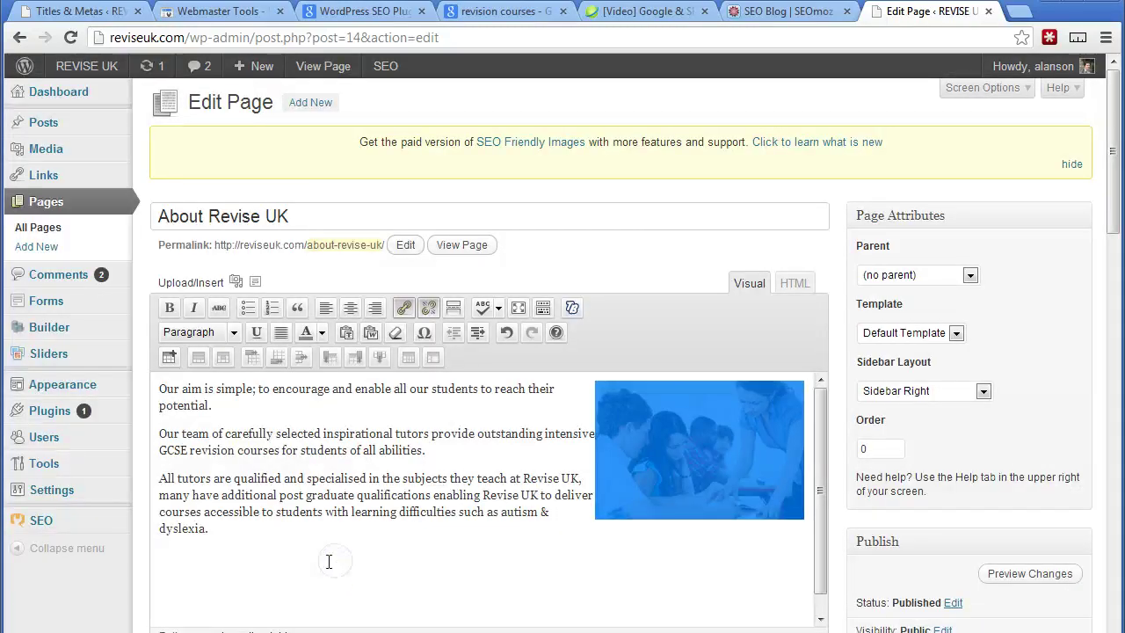
pyautogui.click(328, 561)
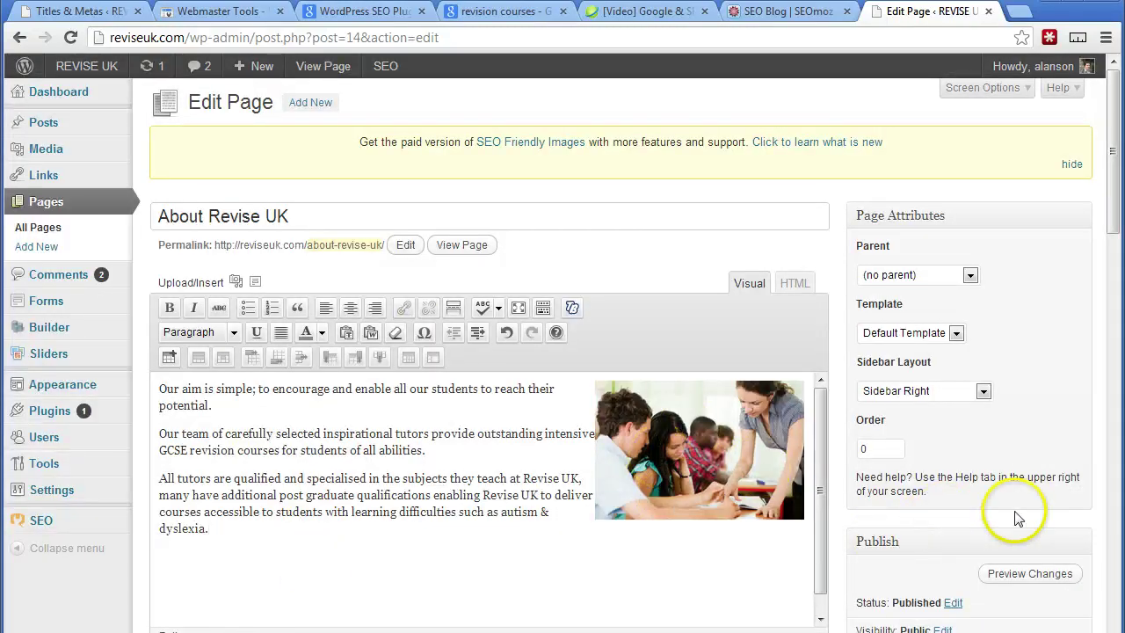
pyautogui.scroll(-2, 1020, 531)
pyautogui.scroll(2, 1011, 532)
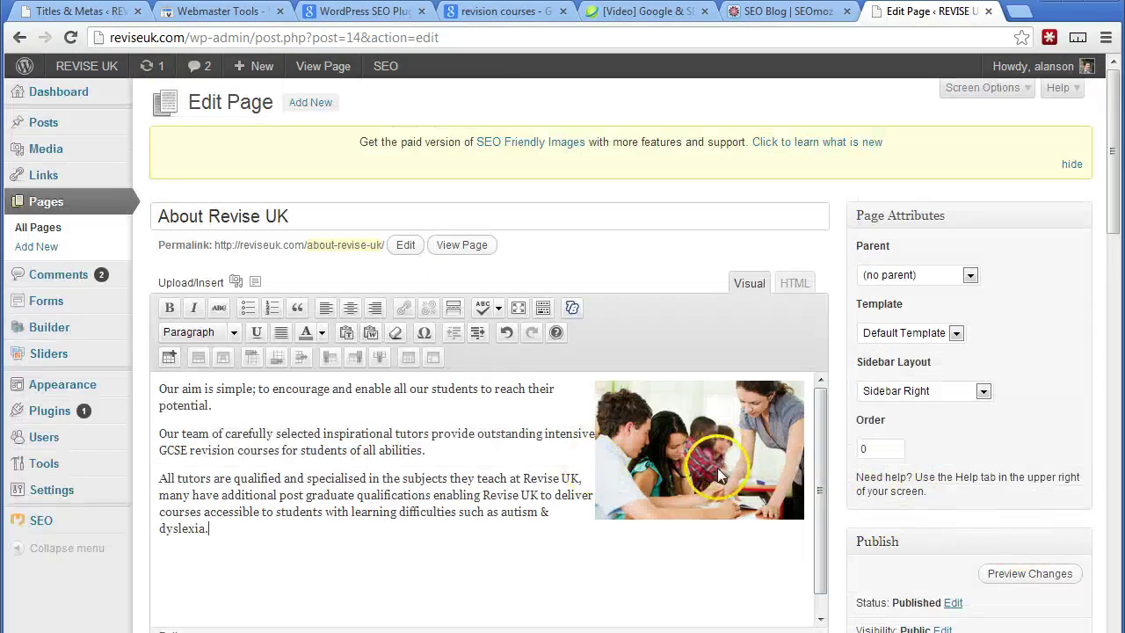
pyautogui.scroll(-2, 1002, 506)
pyautogui.click(1036, 566)
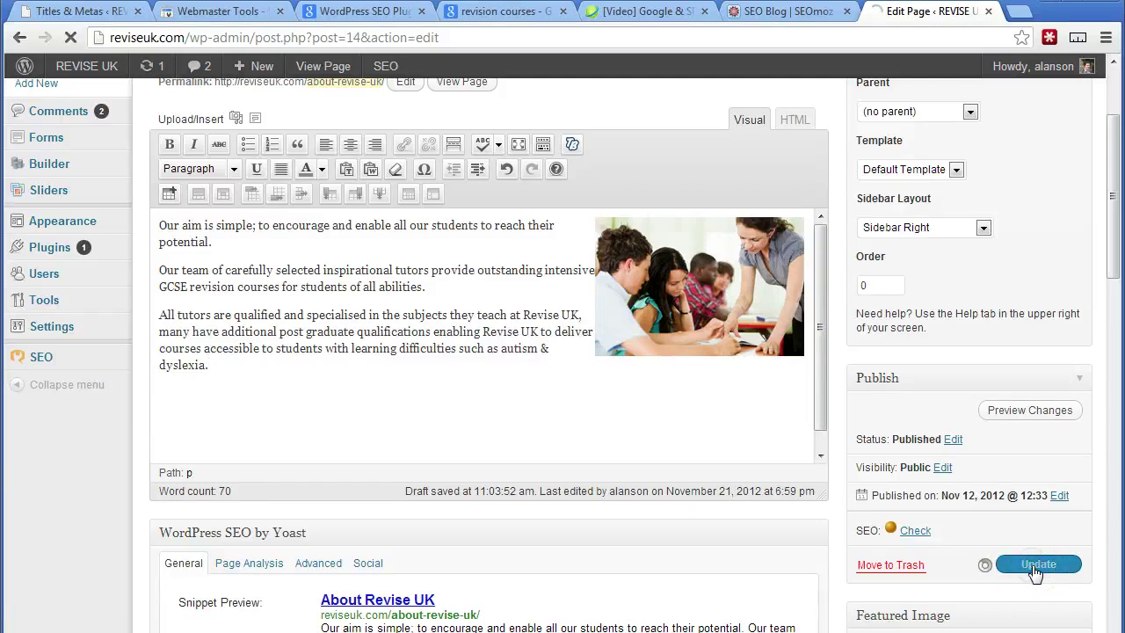